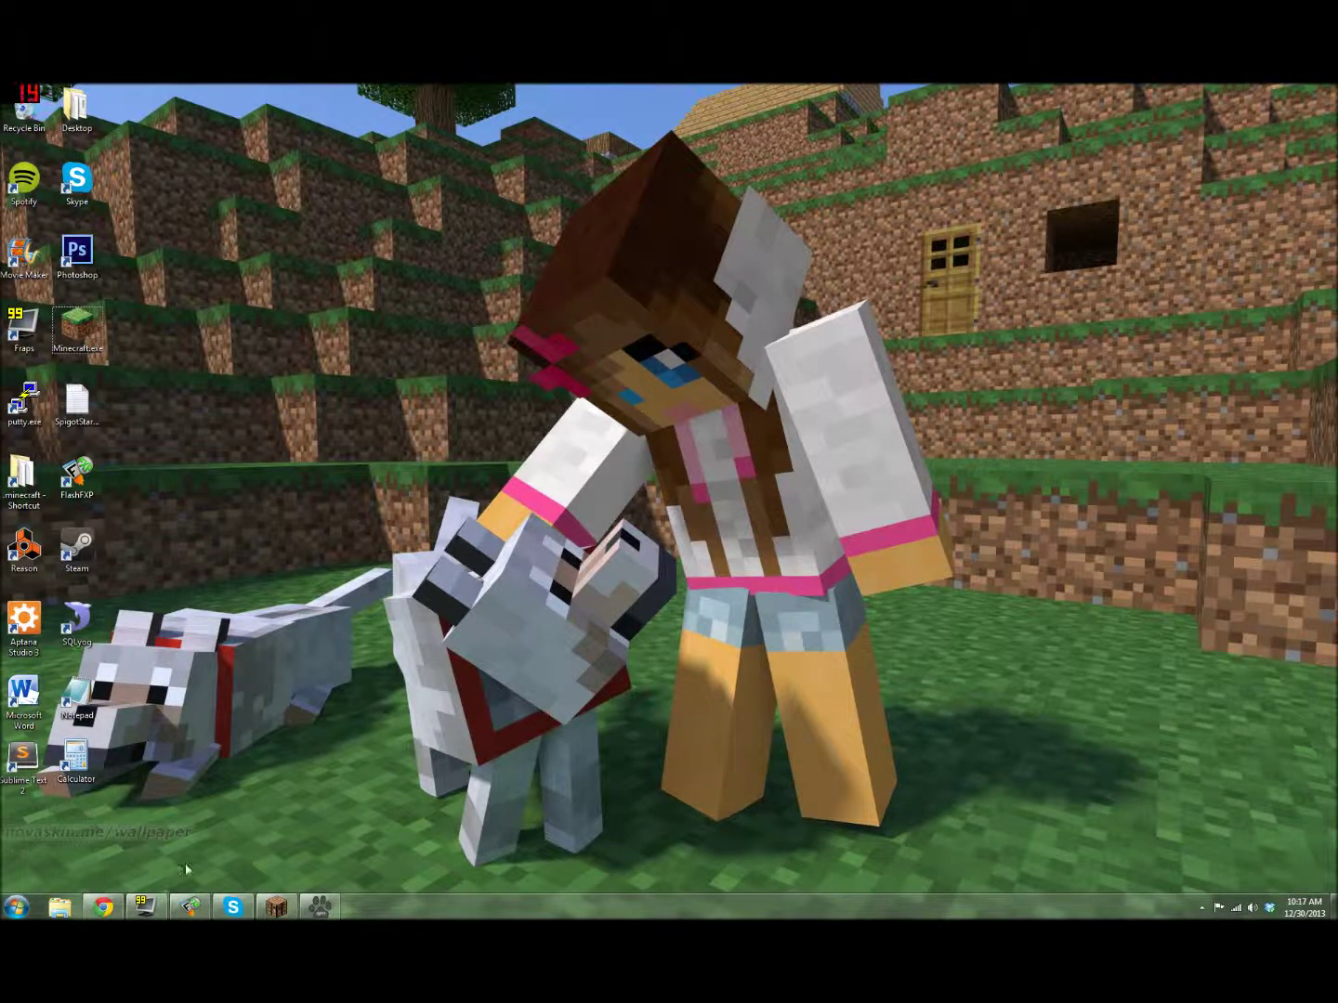
Bring up the FlashFXP window, and close the SkilltreeCreator that is already running
{"action": "left_click", "coordinate": [188, 907]}
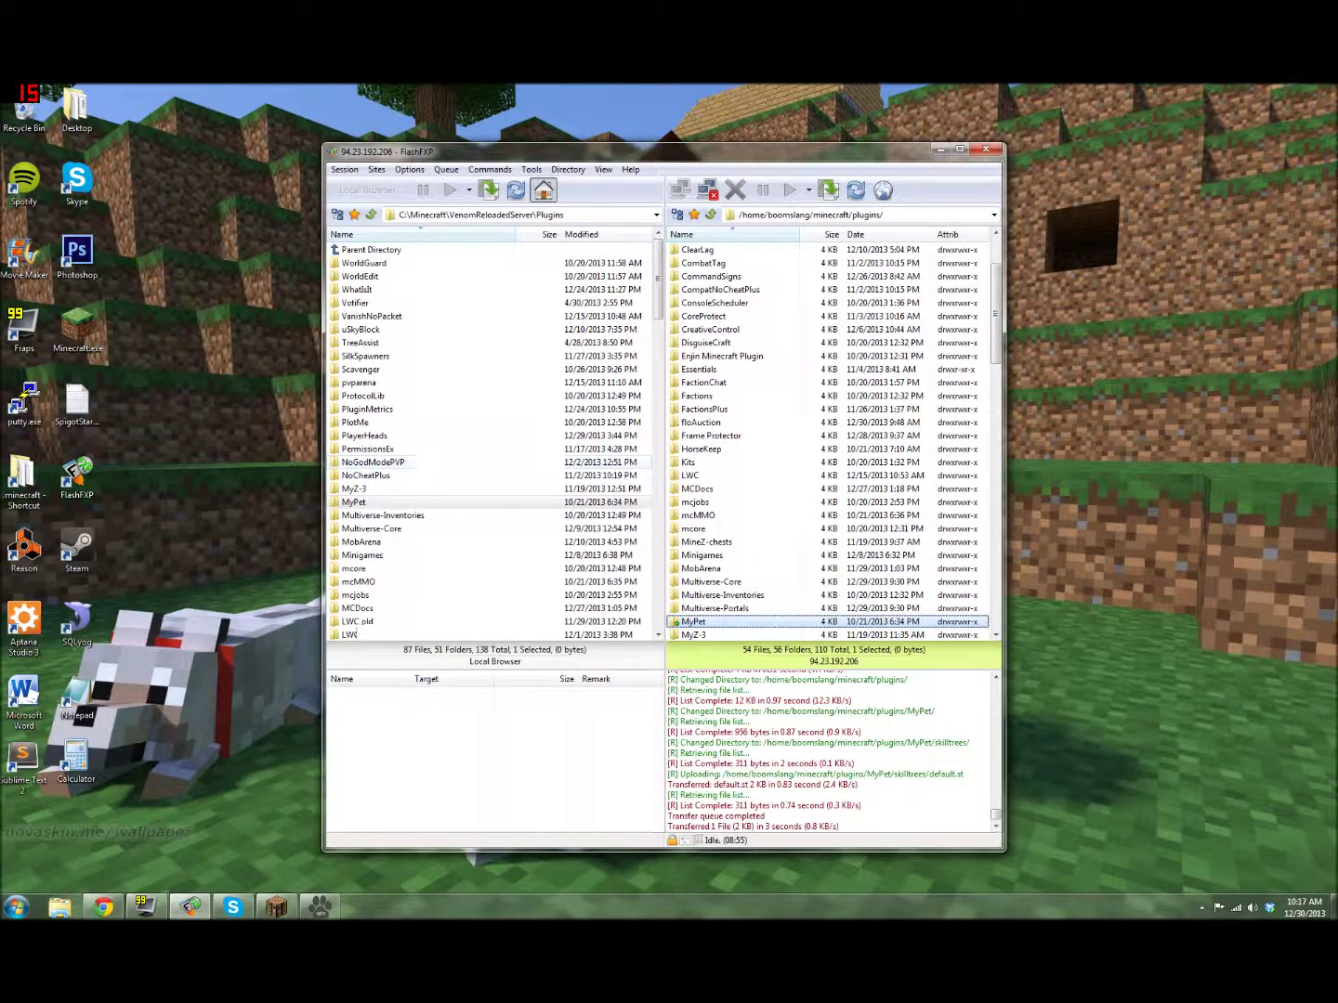
{"action": "left_click", "coordinate": [321, 907]}
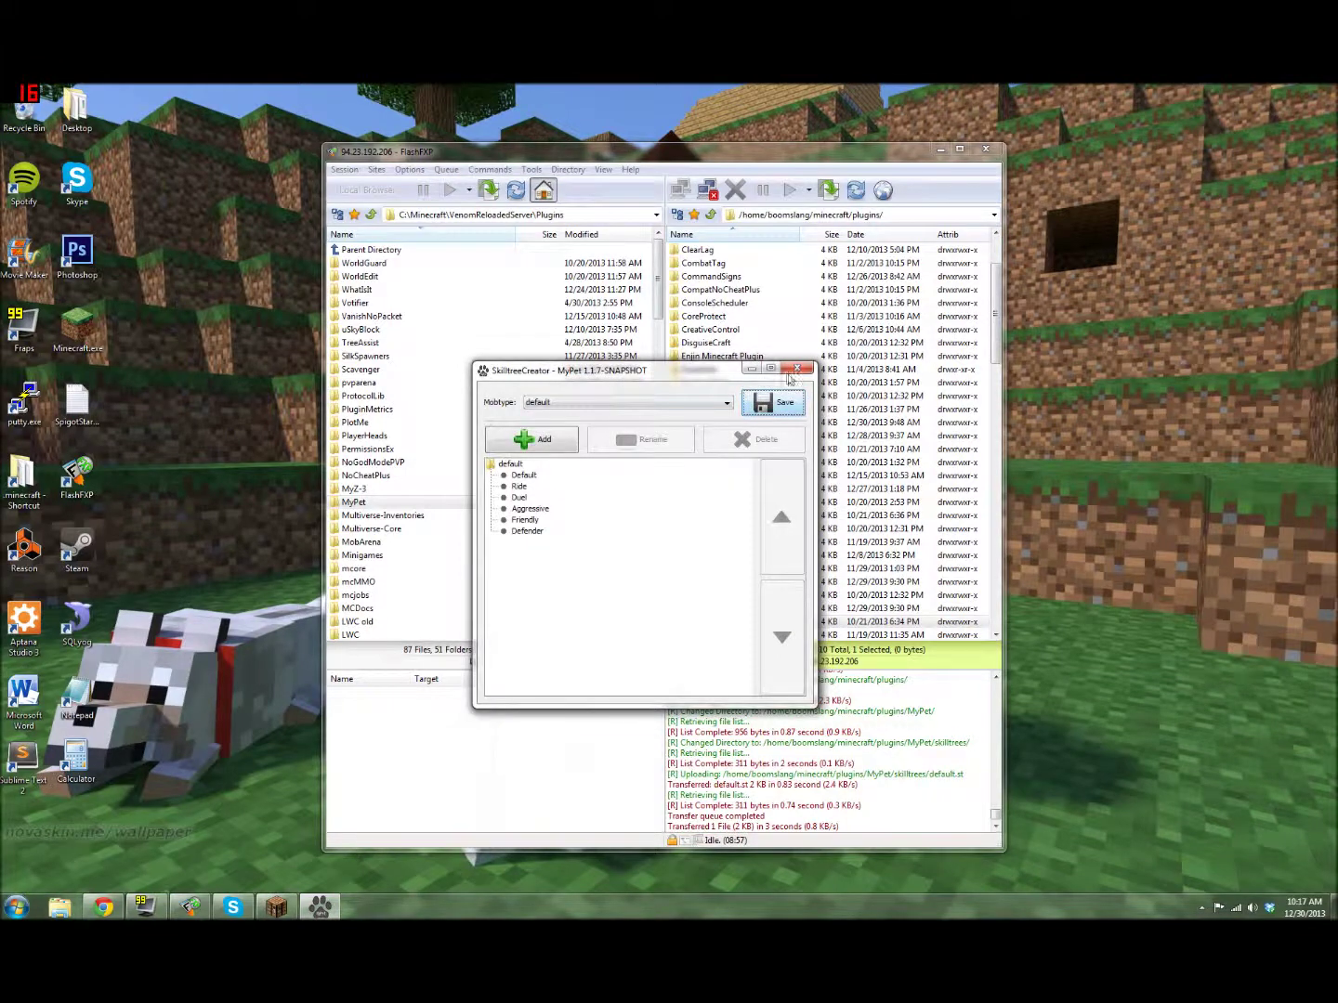
{"action": "left_click", "coordinate": [796, 370]}
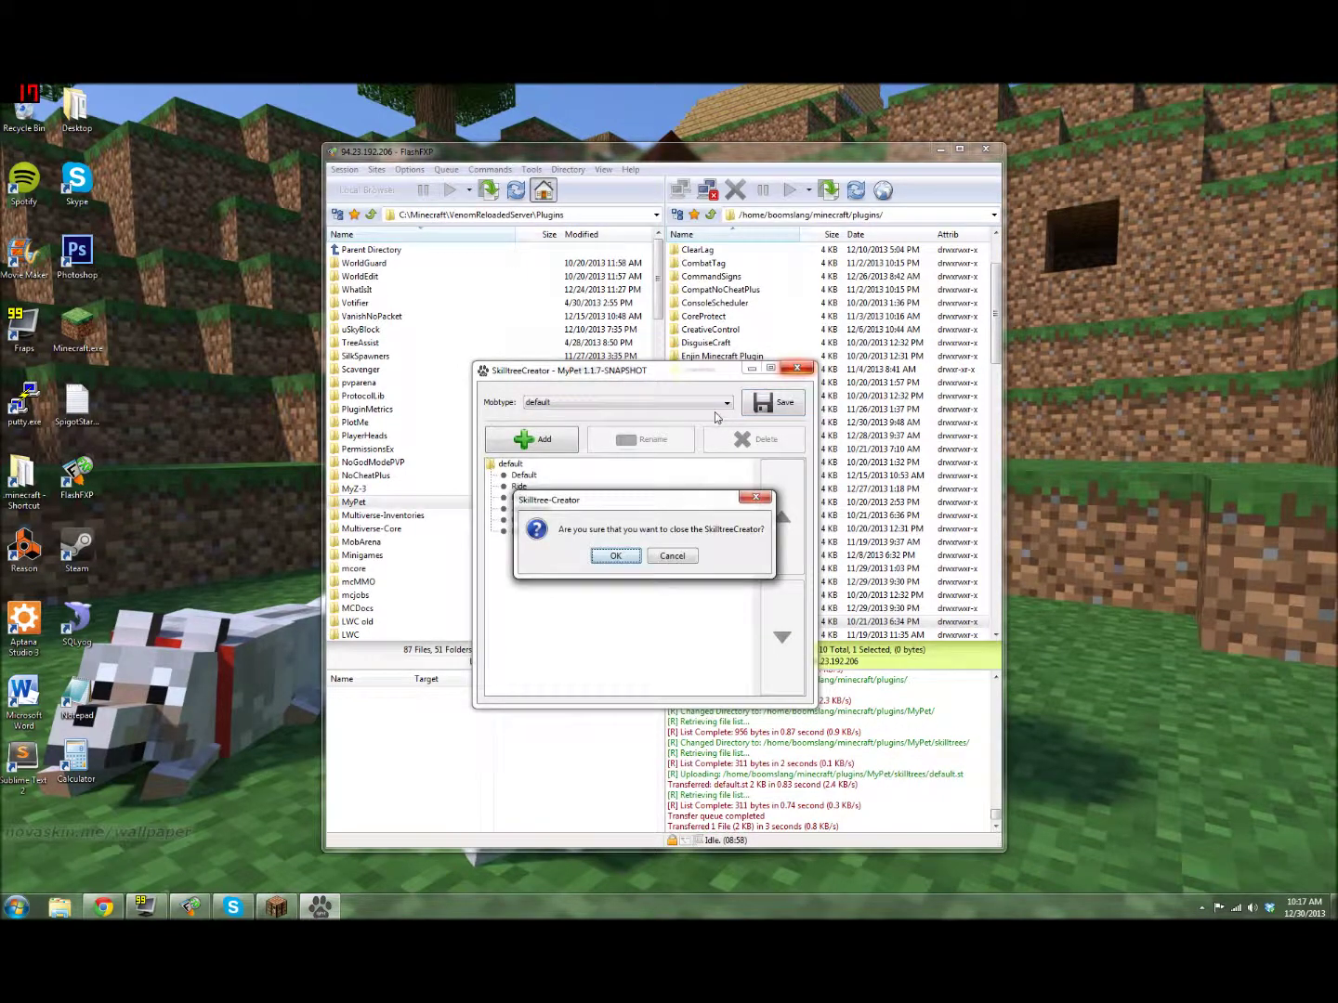
{"action": "left_click", "coordinate": [615, 555]}
Launch MyPet.jar from the local Plugins folder to open the SkilltreeCreator
{"action": "left_click", "coordinate": [492, 462]}
{"action": "scroll", "coordinate": [489, 463], "scroll_direction": "down", "scroll_amount": 11}
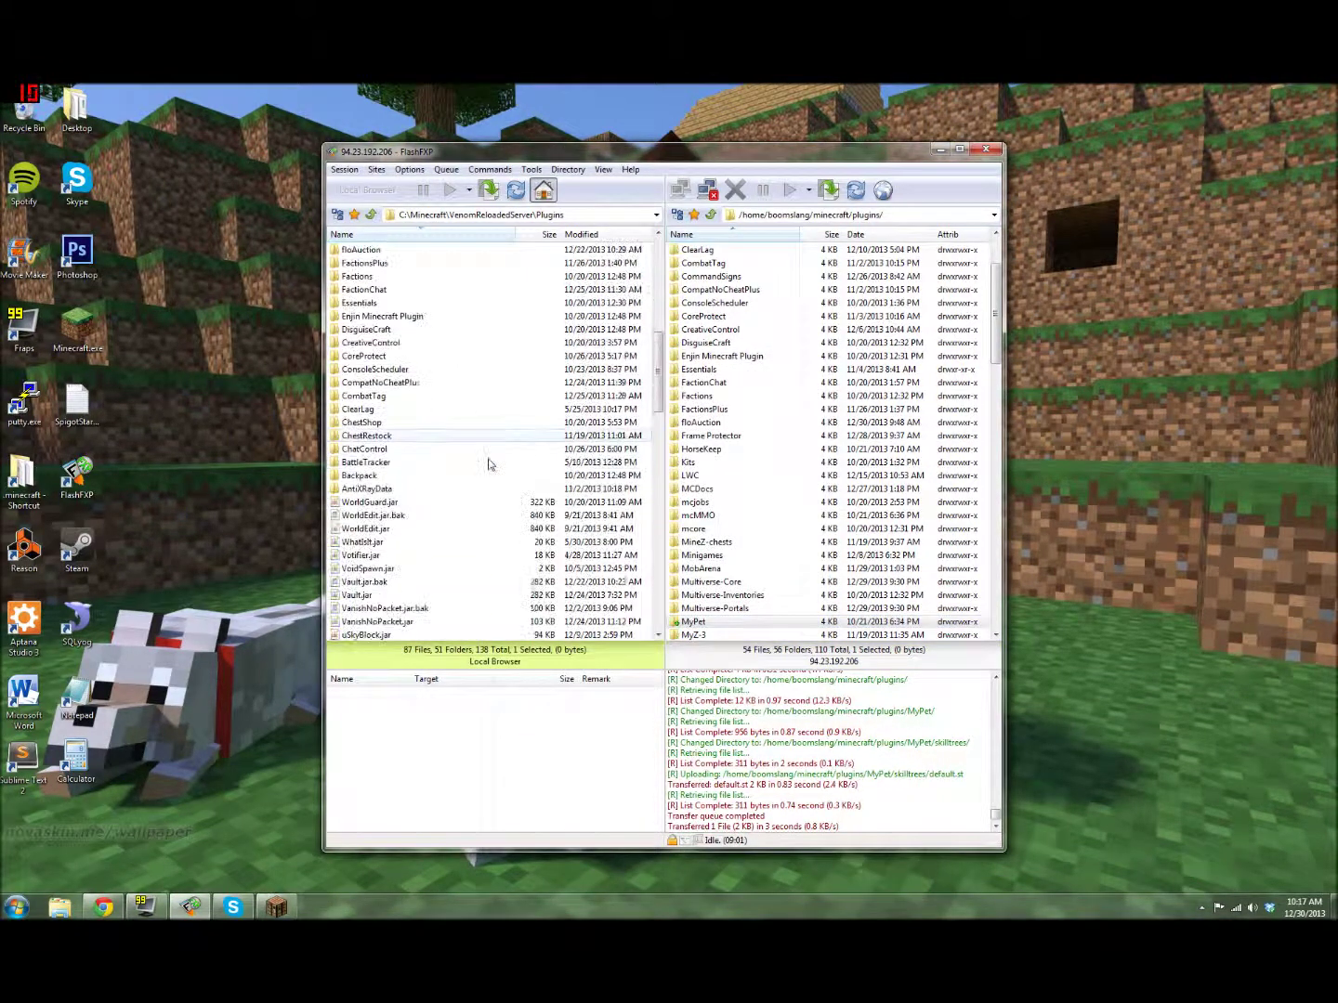
{"action": "scroll", "coordinate": [489, 464], "scroll_direction": "down", "scroll_amount": 11}
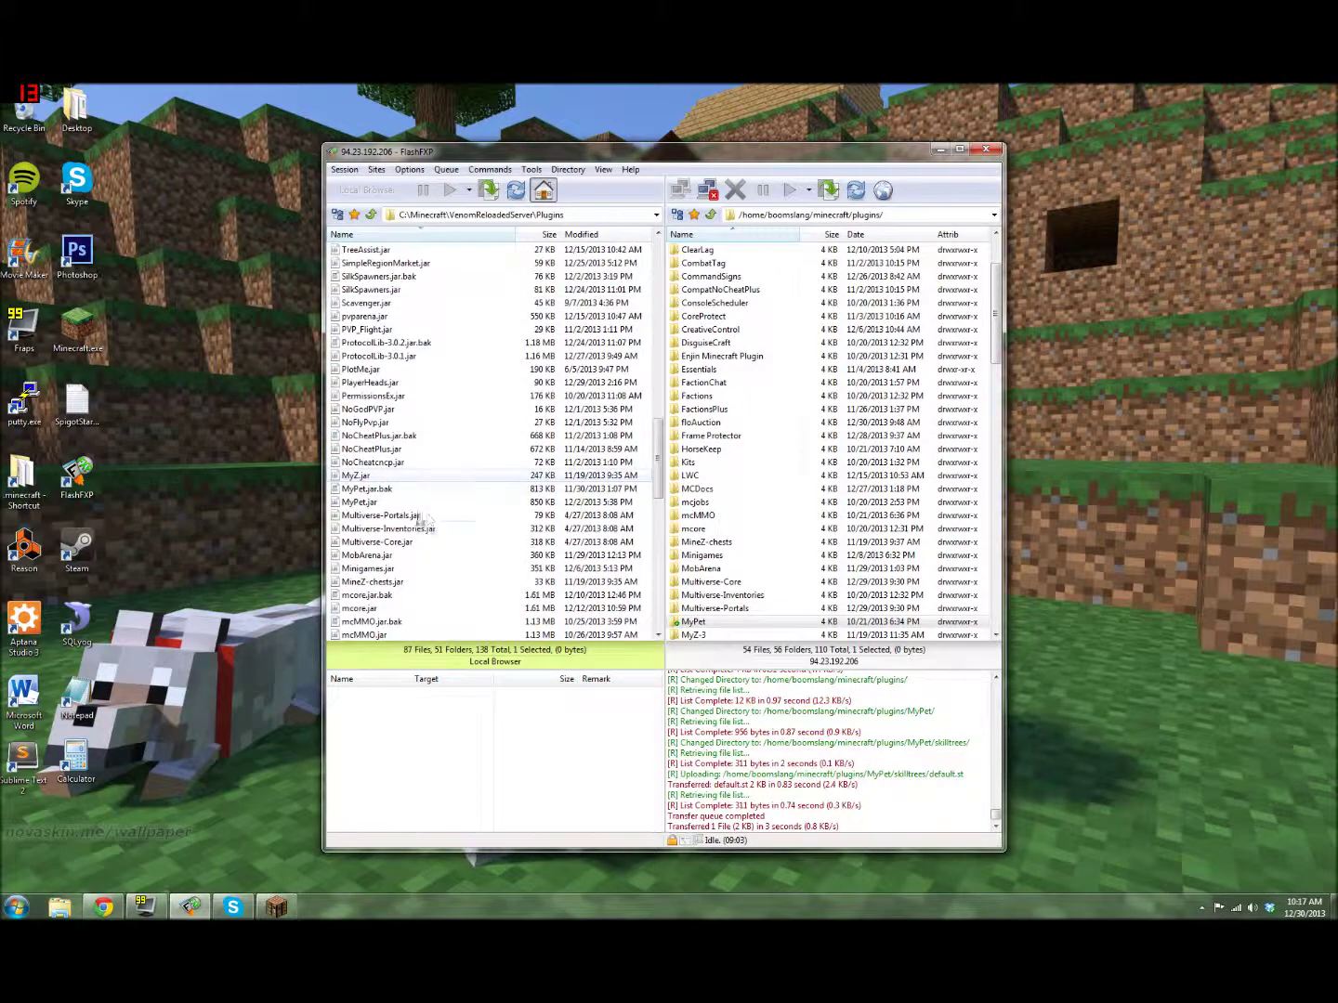
{"action": "left_click", "coordinate": [369, 503]}
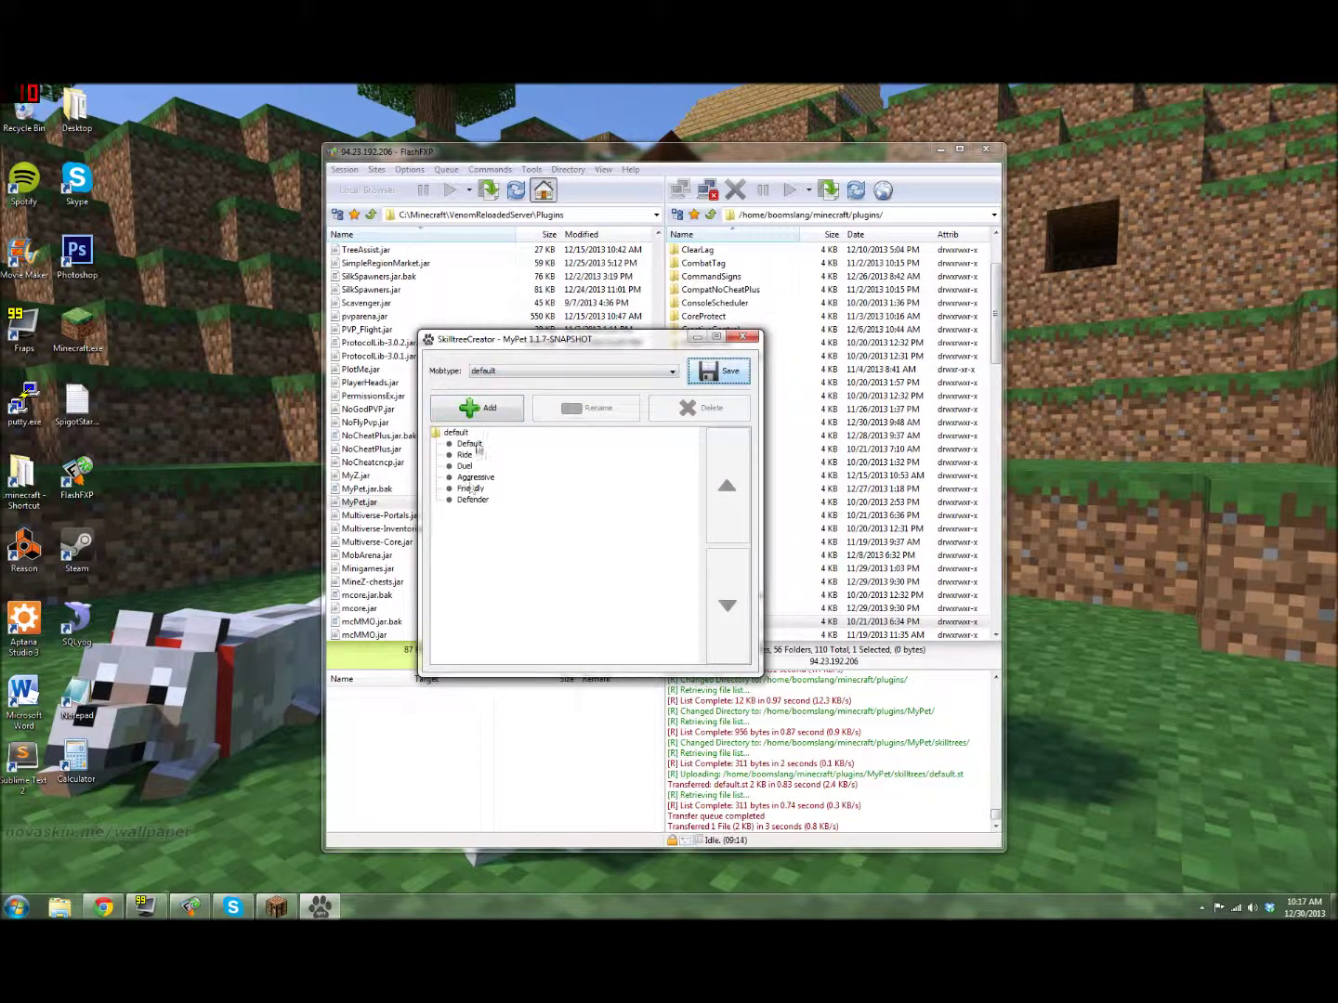
Add a new skilltree named Default1 under the default mob type
{"action": "left_click", "coordinate": [455, 433]}
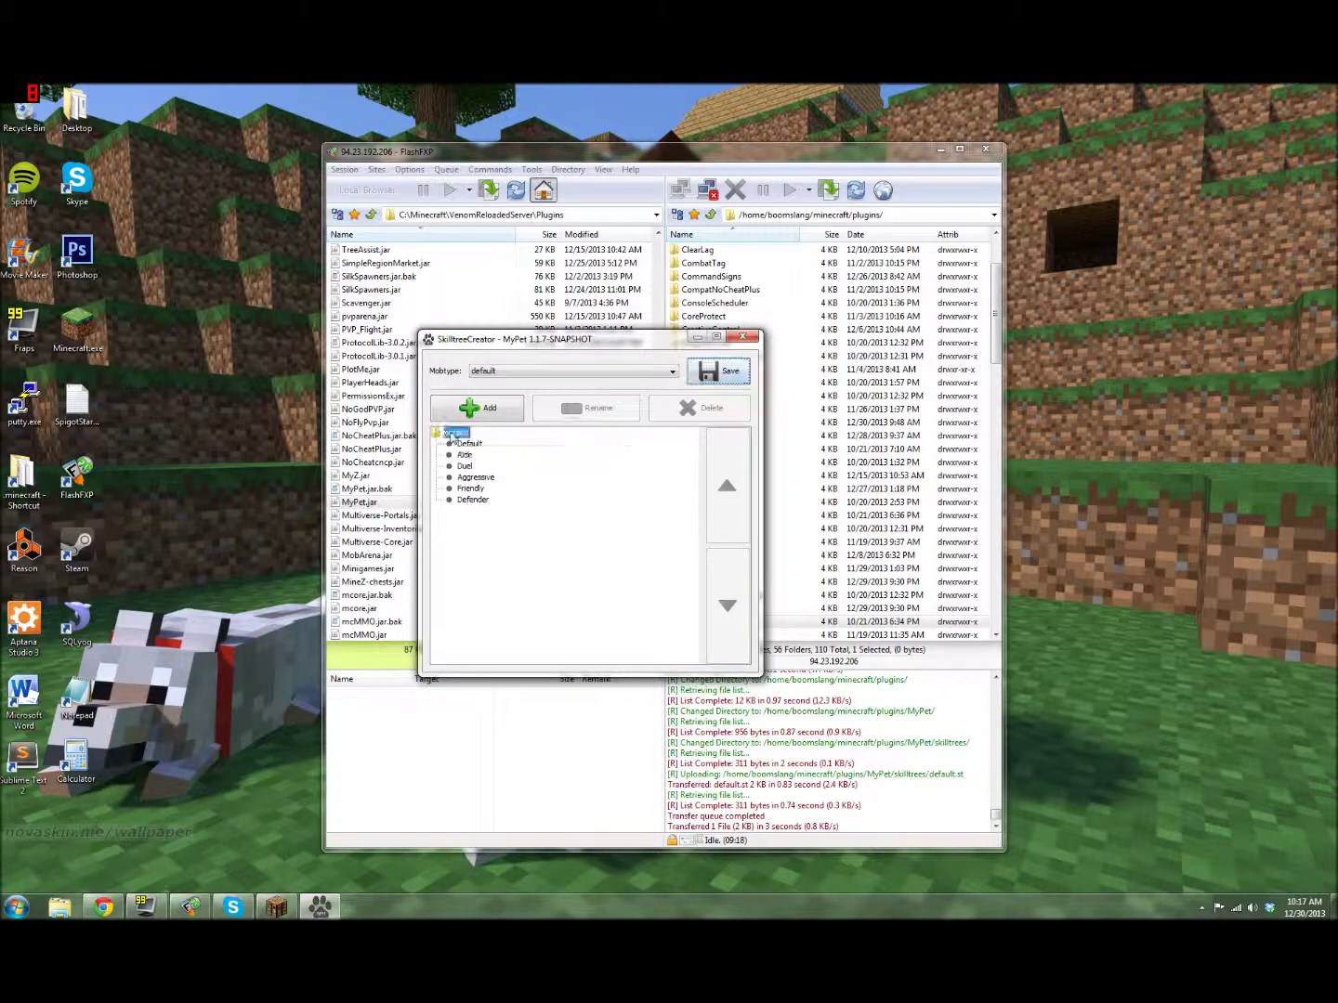
{"action": "left_click", "coordinate": [489, 409]}
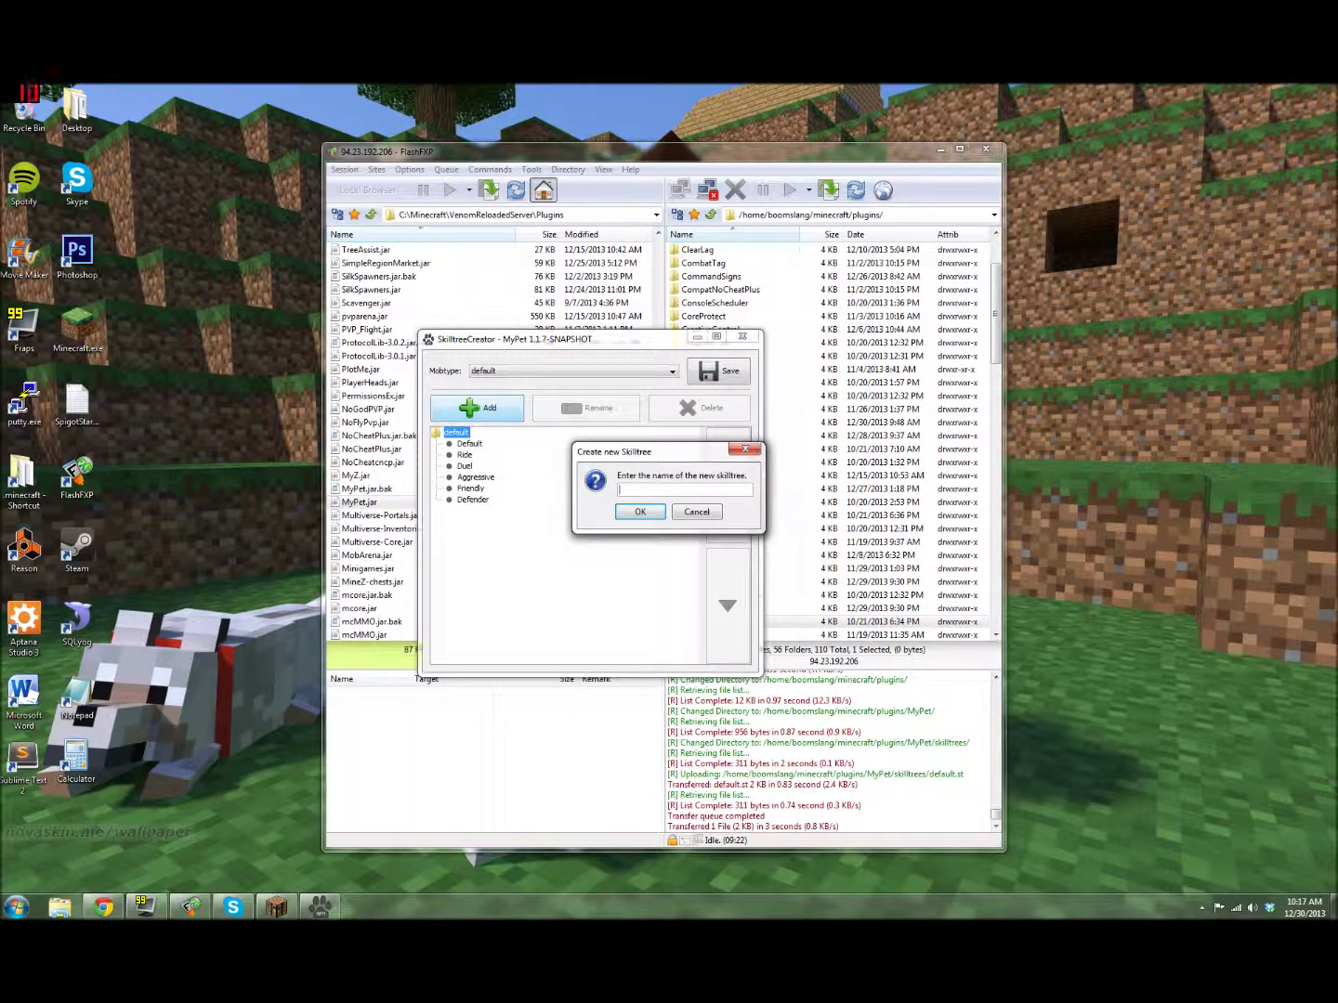
{"action": "left_click", "coordinate": [623, 489]}
{"action": "type", "text": "Default1"}
{"action": "left_click", "coordinate": [641, 512]}
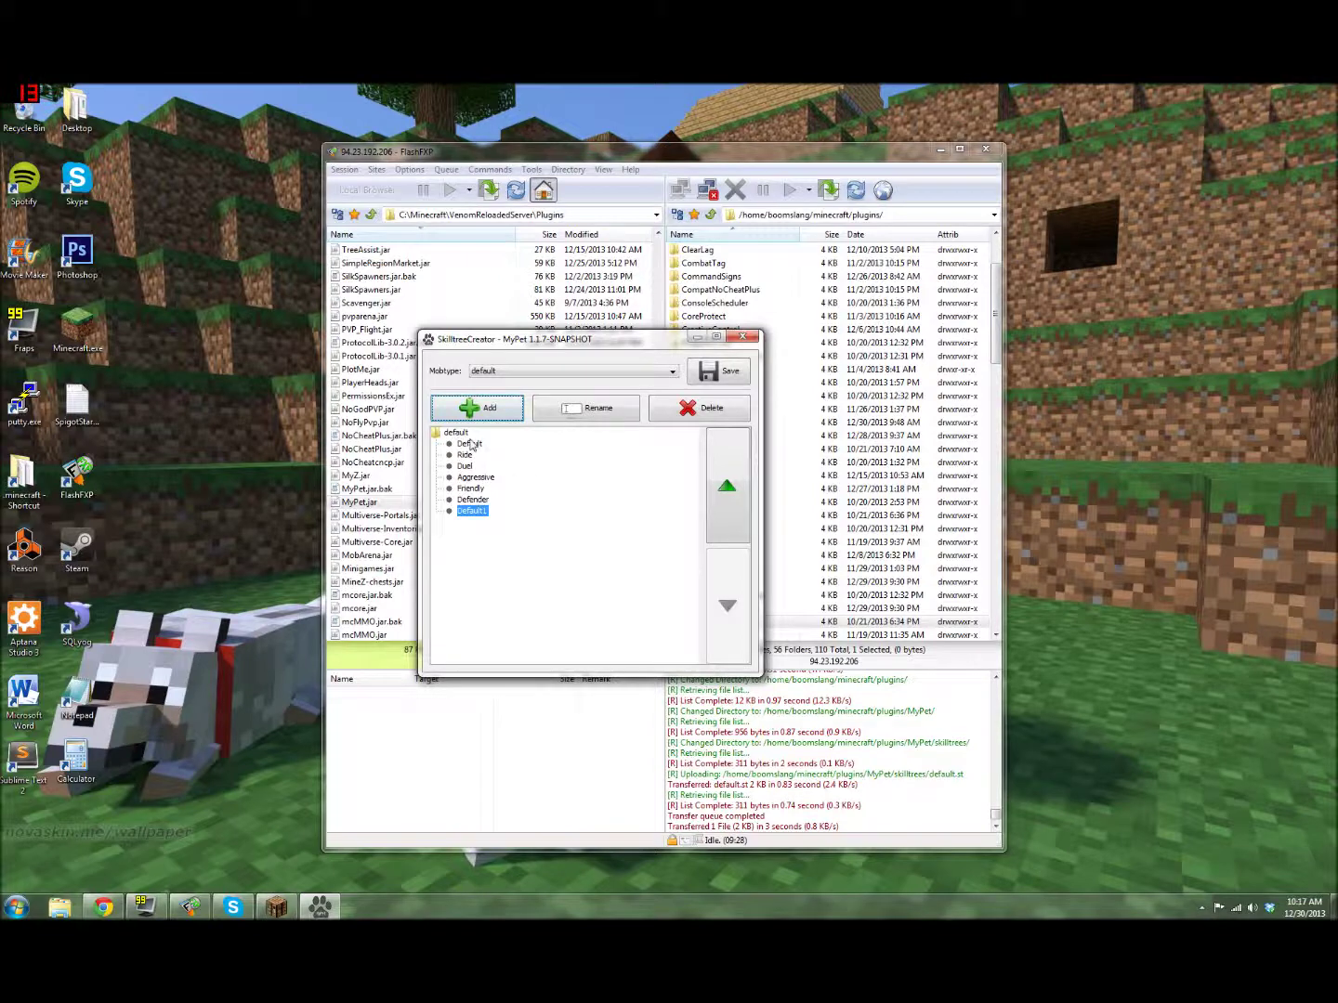
Open the Default1 skilltree in a maximized level editor and enable its custom permission with the value Default1
{"action": "double_click", "coordinate": [471, 512]}
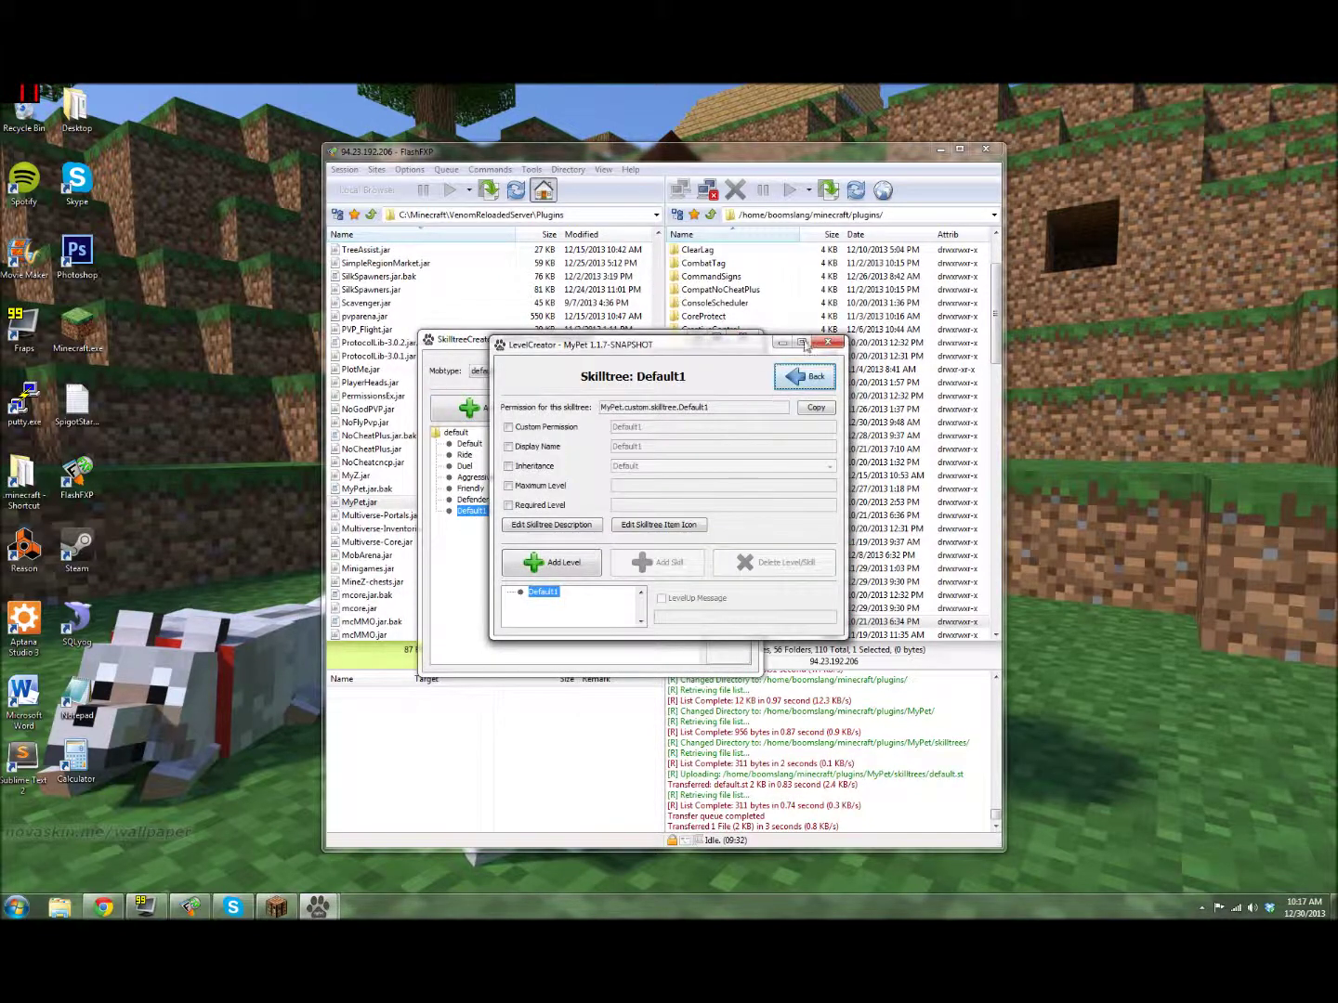
{"action": "left_click", "coordinate": [802, 342]}
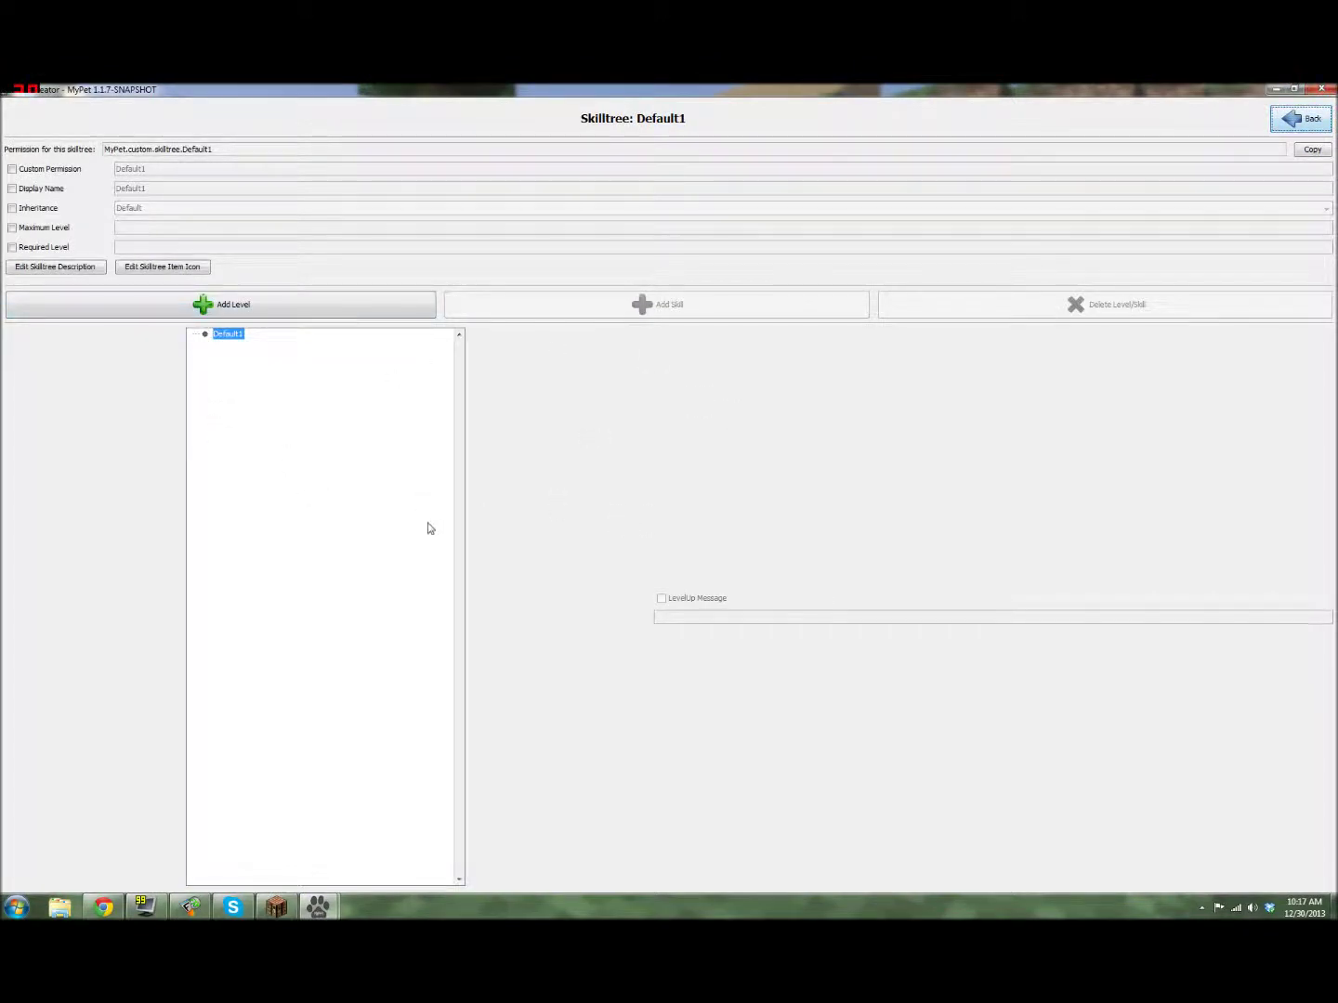
{"action": "left_click", "coordinate": [13, 170]}
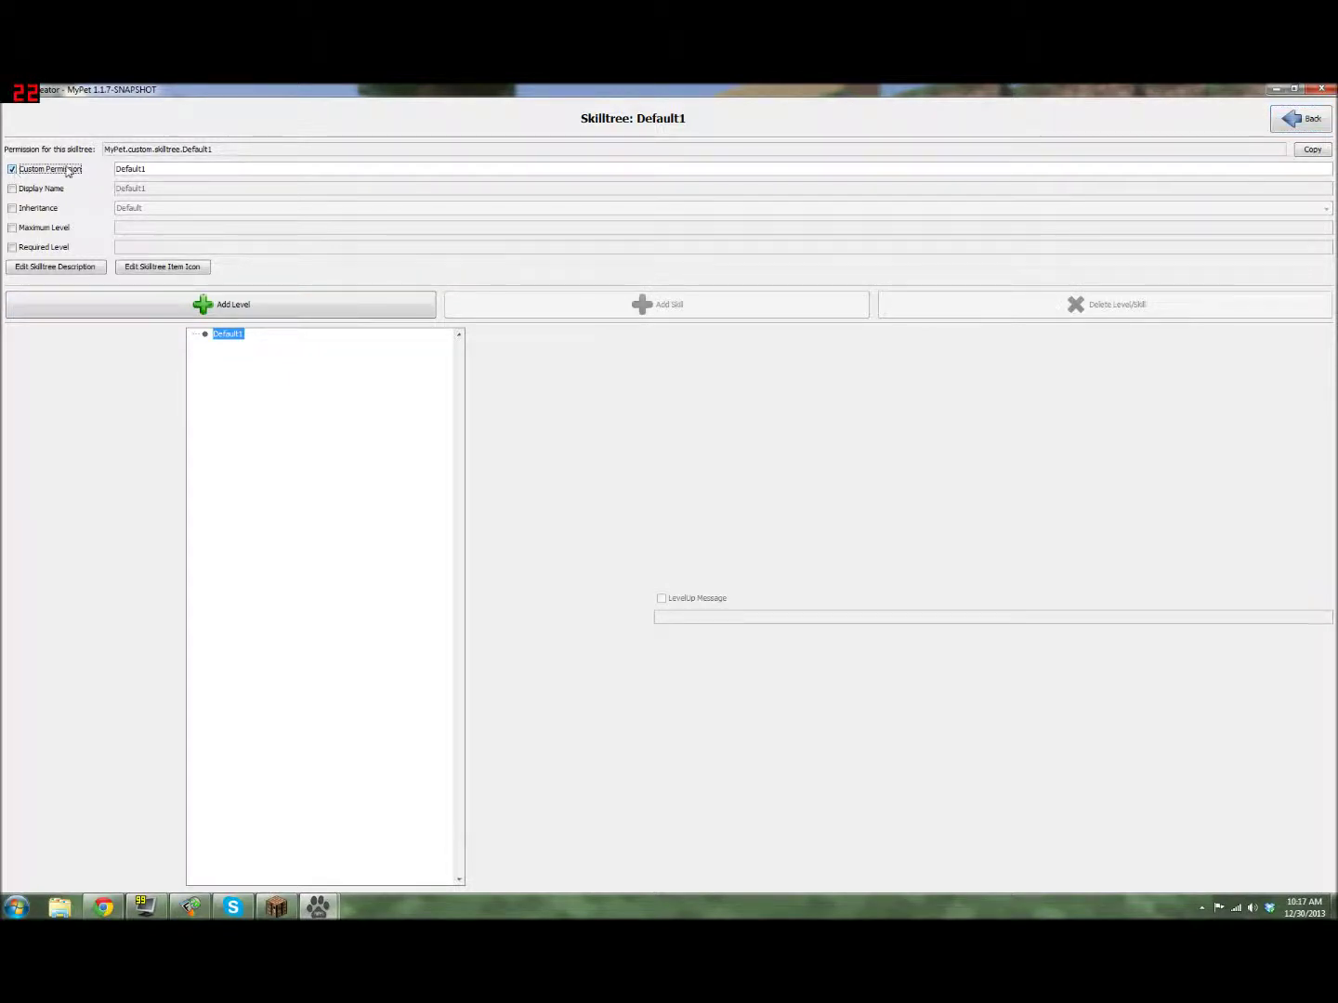
{"action": "left_click", "coordinate": [149, 169]}
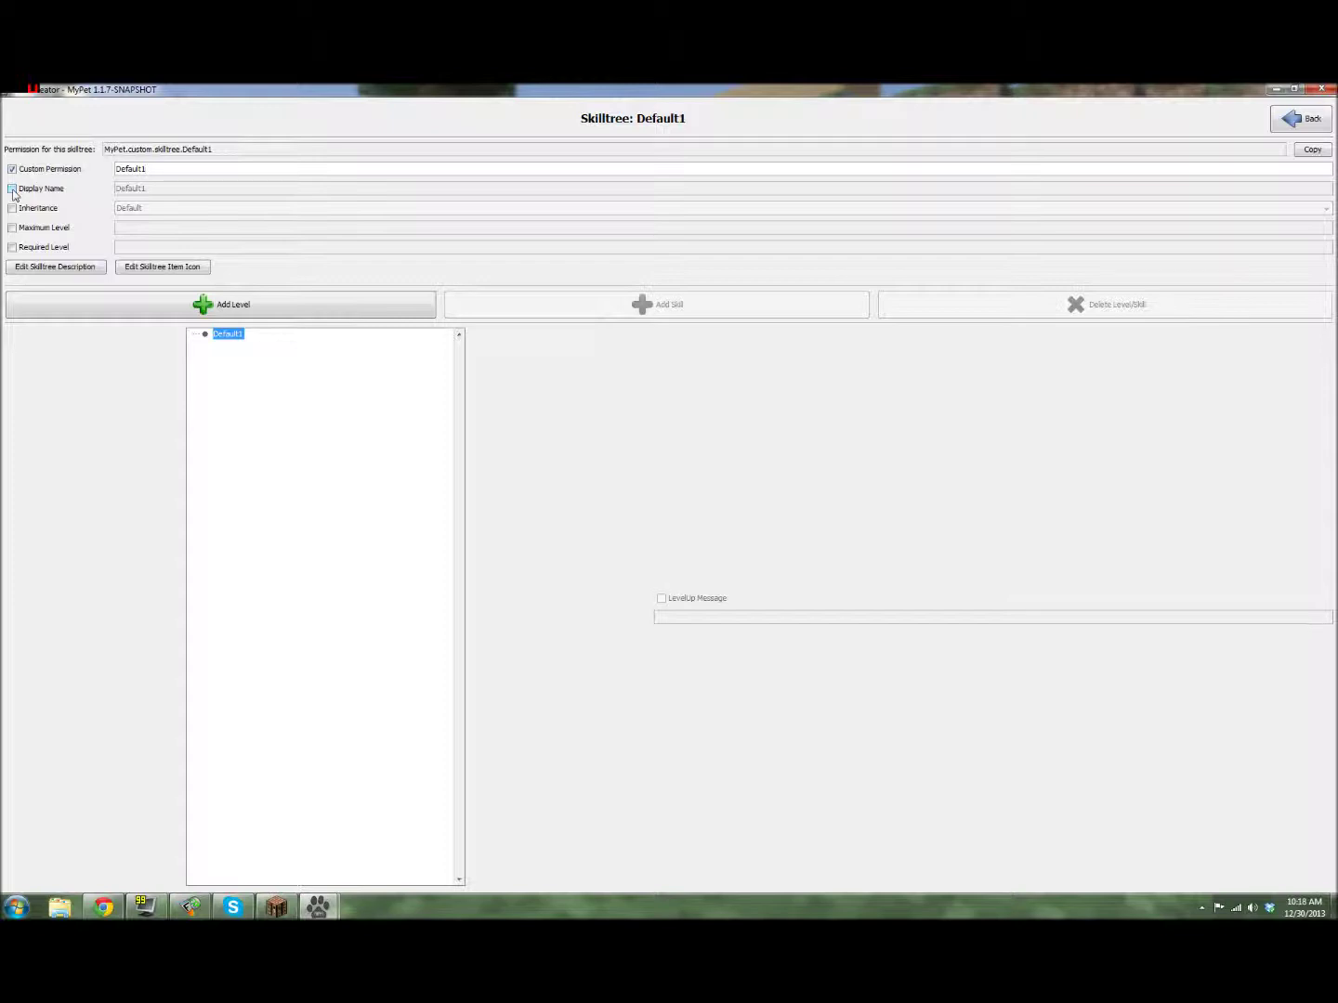
View the skilltree's description and item icon editors without making changes
{"action": "left_click", "coordinate": [41, 269]}
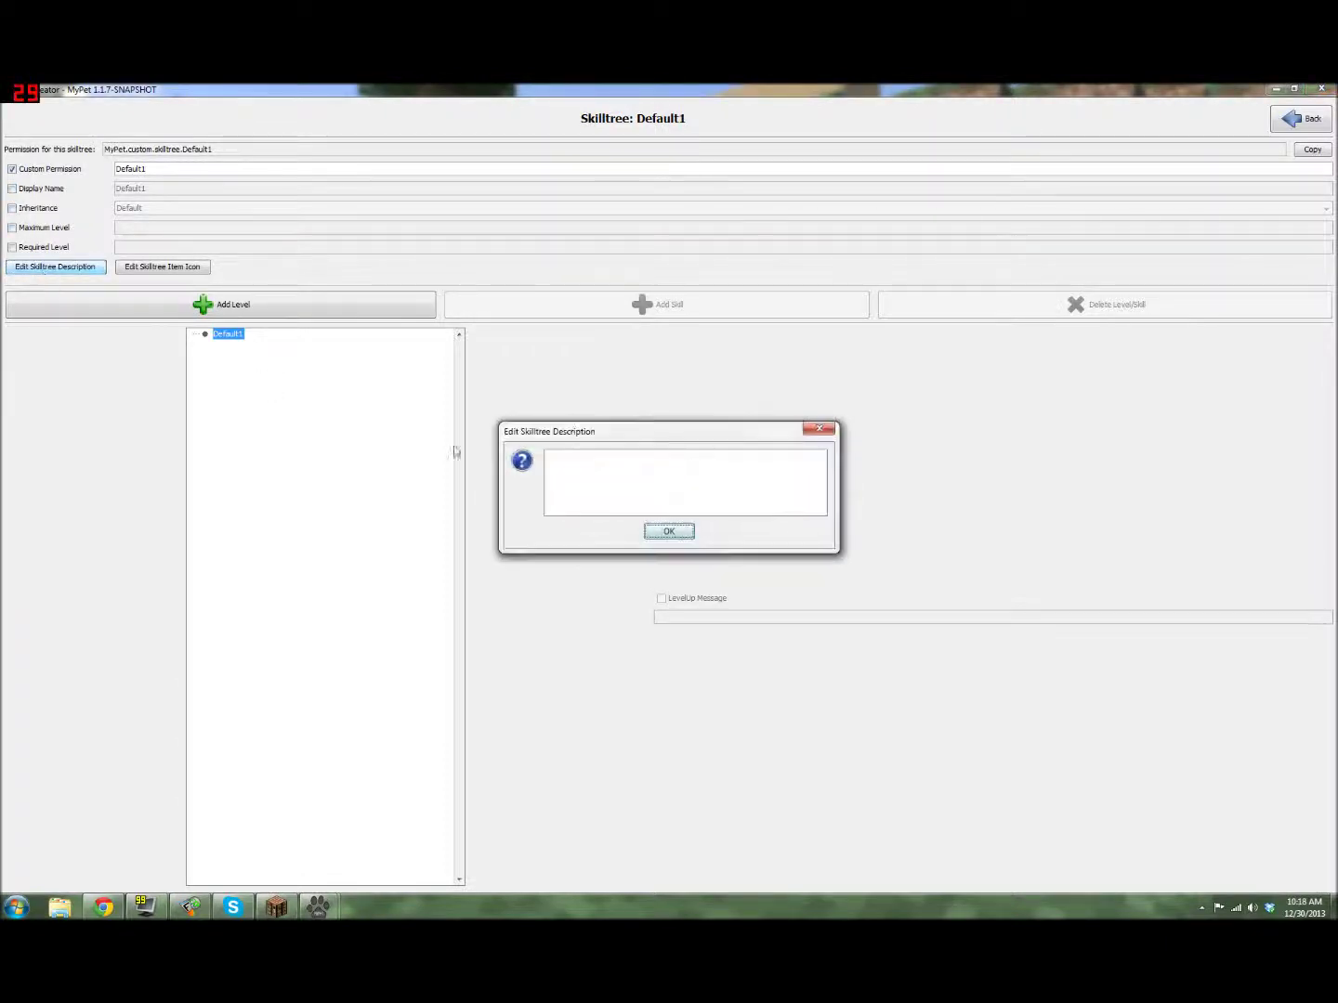
{"action": "left_click", "coordinate": [815, 430]}
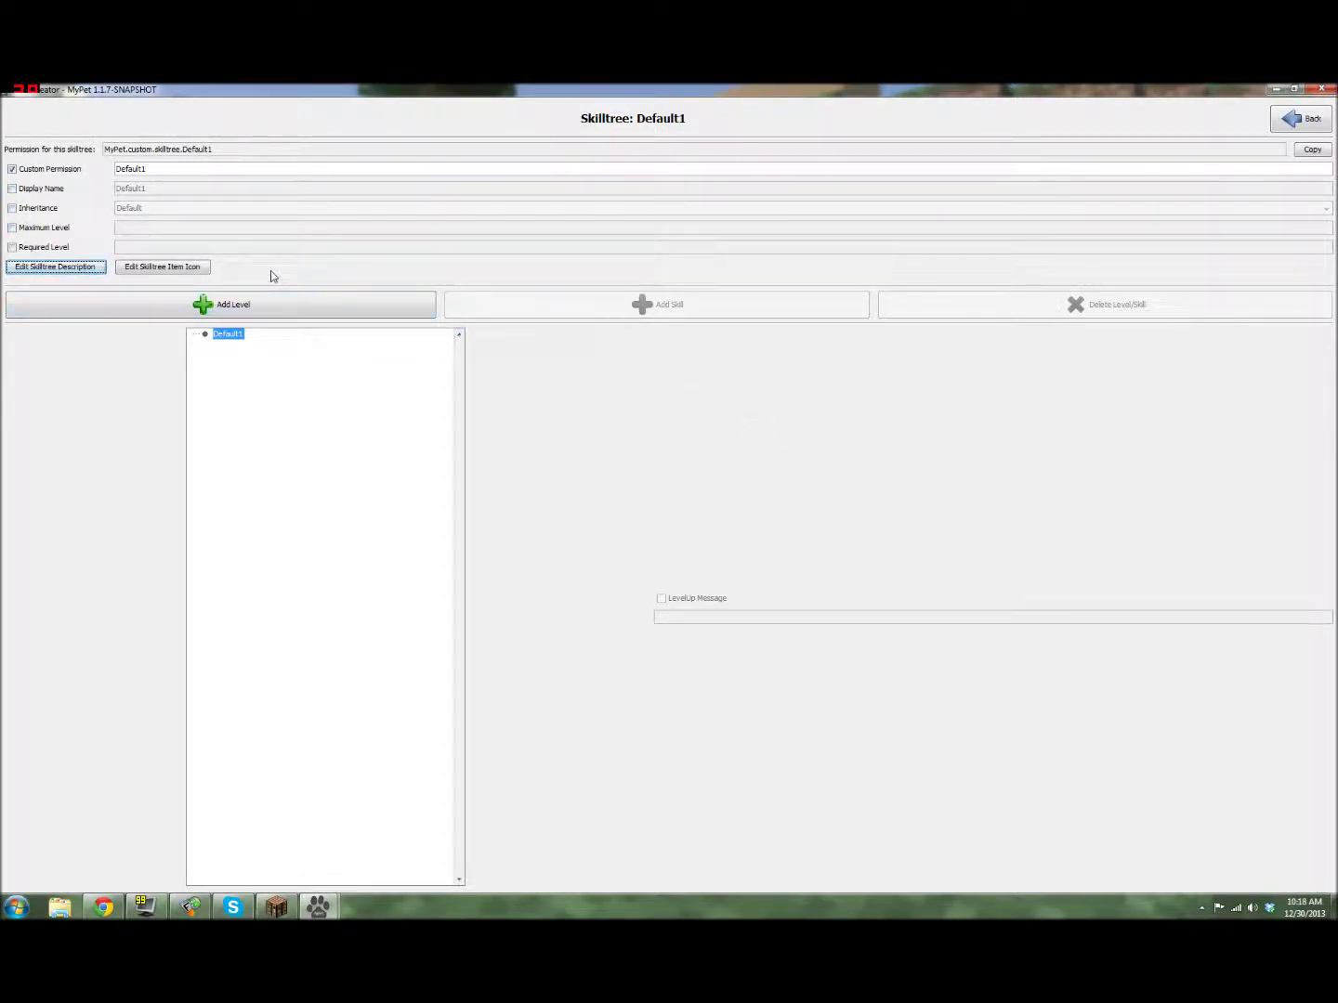
{"action": "left_click", "coordinate": [200, 270]}
{"action": "left_click", "coordinate": [761, 452]}
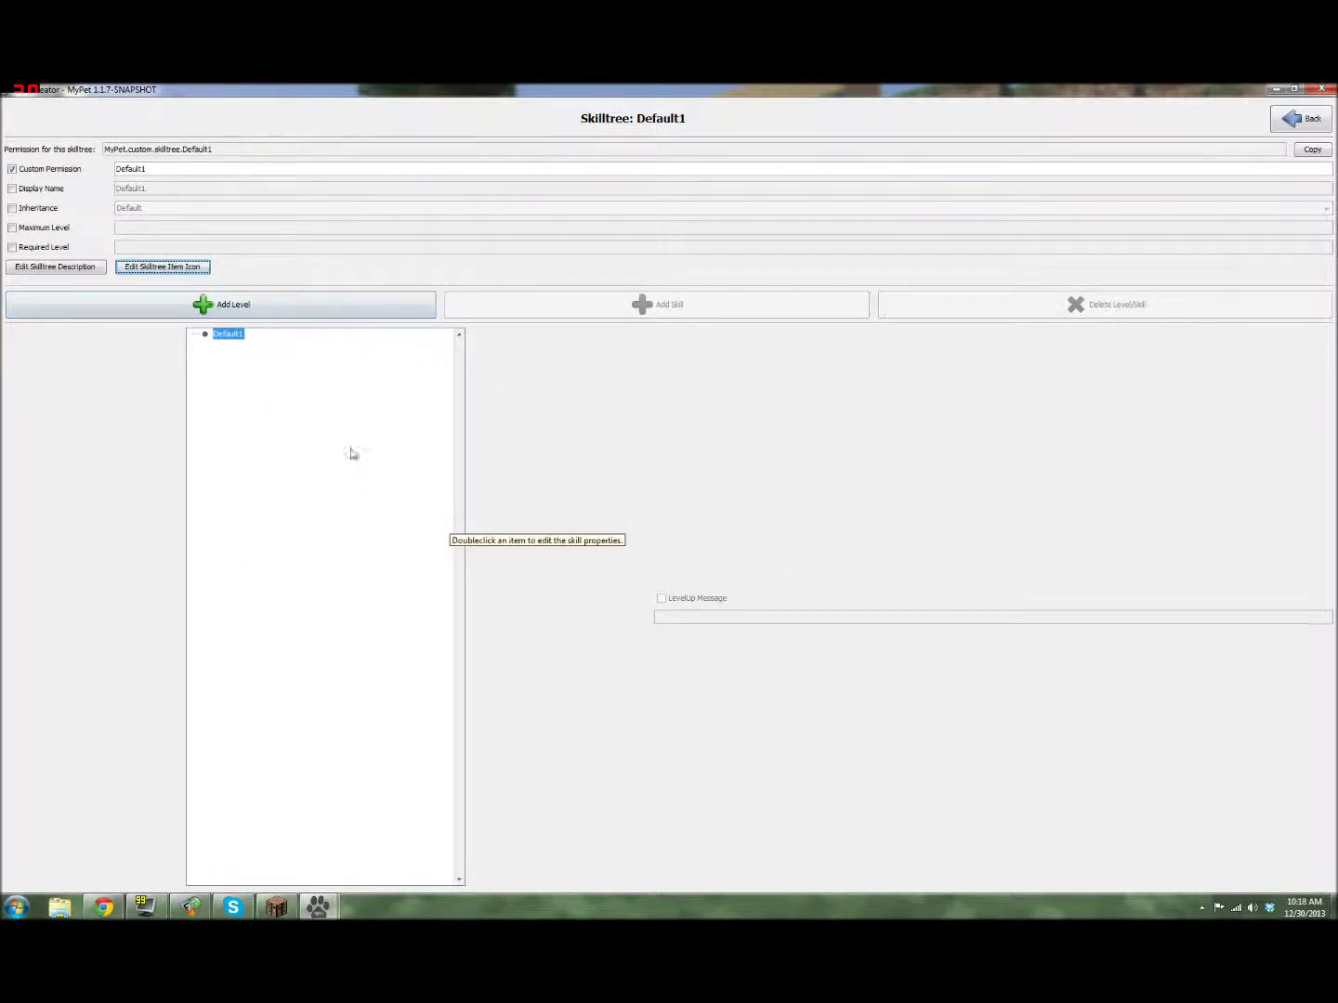
Add levels 1 through 13 to the Default1 skilltree
{"action": "left_click", "coordinate": [218, 307]}
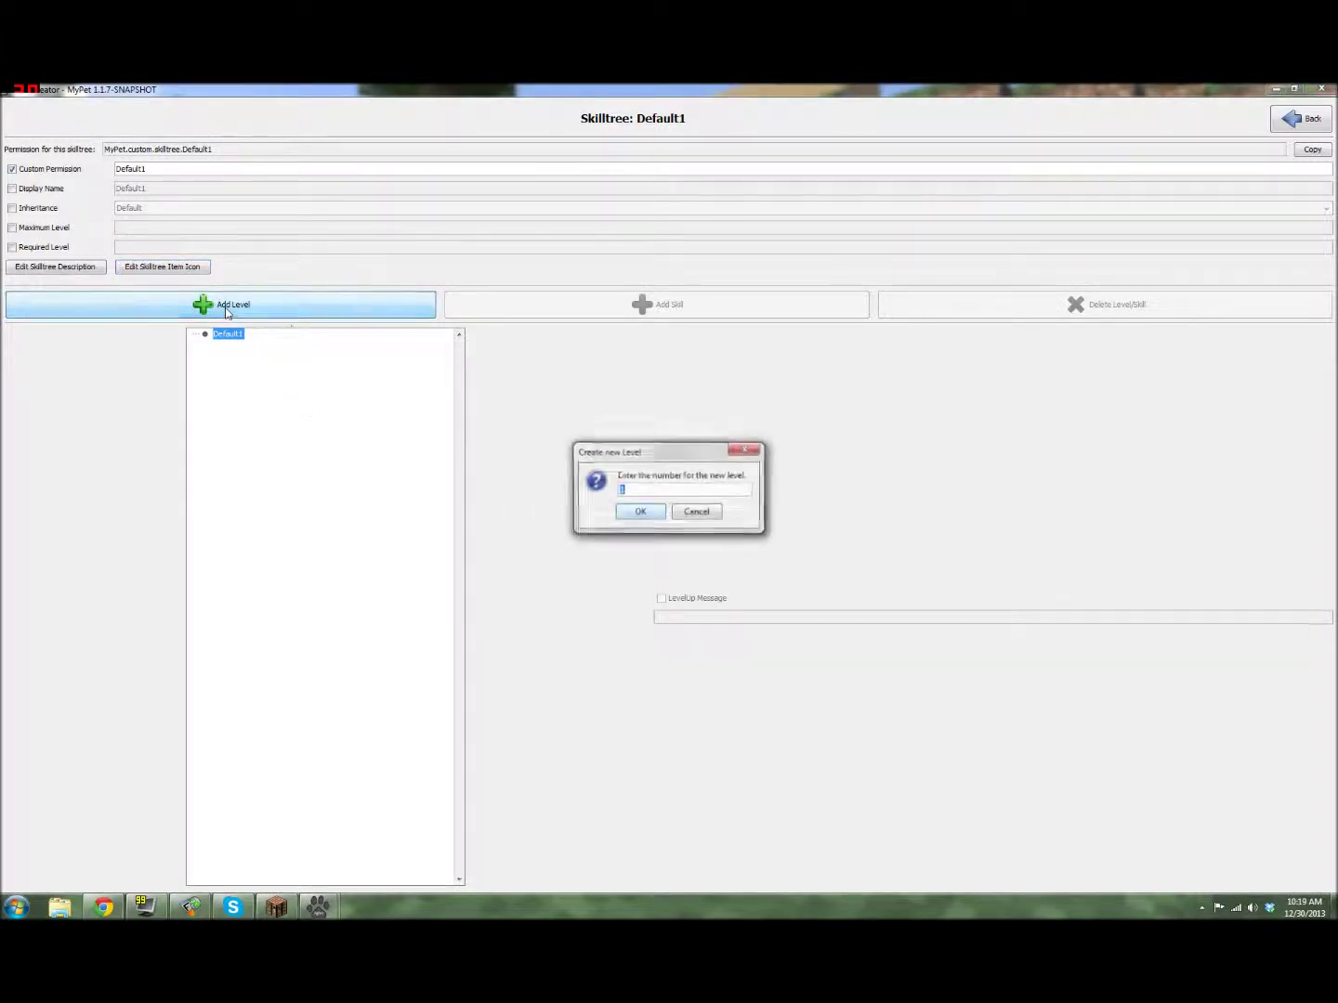
{"action": "left_click", "coordinate": [640, 513]}
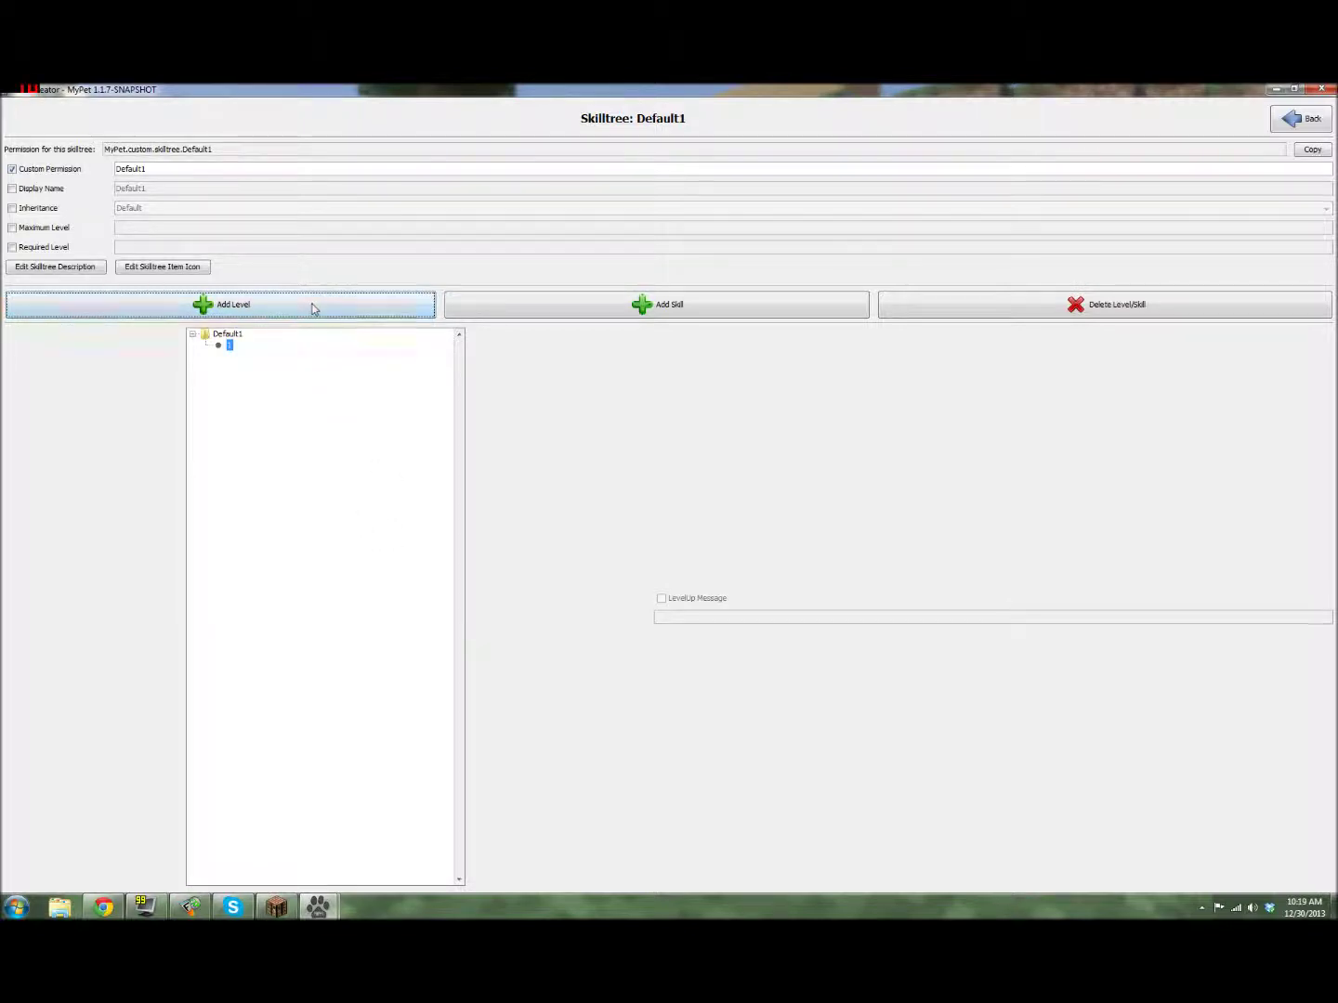
{"action": "key", "text": "Return"}
{"action": "key", "text": "Return"}
{"action": "key", "text": "Return"}
{"action": "key", "text": "Return"}
{"action": "key", "text": "Return"}
{"action": "key", "text": "Return"}
{"action": "key", "text": "Return"}
{"action": "key", "text": "Return"}
{"action": "key", "text": "Return"}
{"action": "key", "text": "Return"}
{"action": "key", "text": "Return"}
{"action": "key", "text": "Return"}
{"action": "key", "text": "Return"}
{"action": "key", "text": "Return"}
{"action": "key", "text": "Return"}
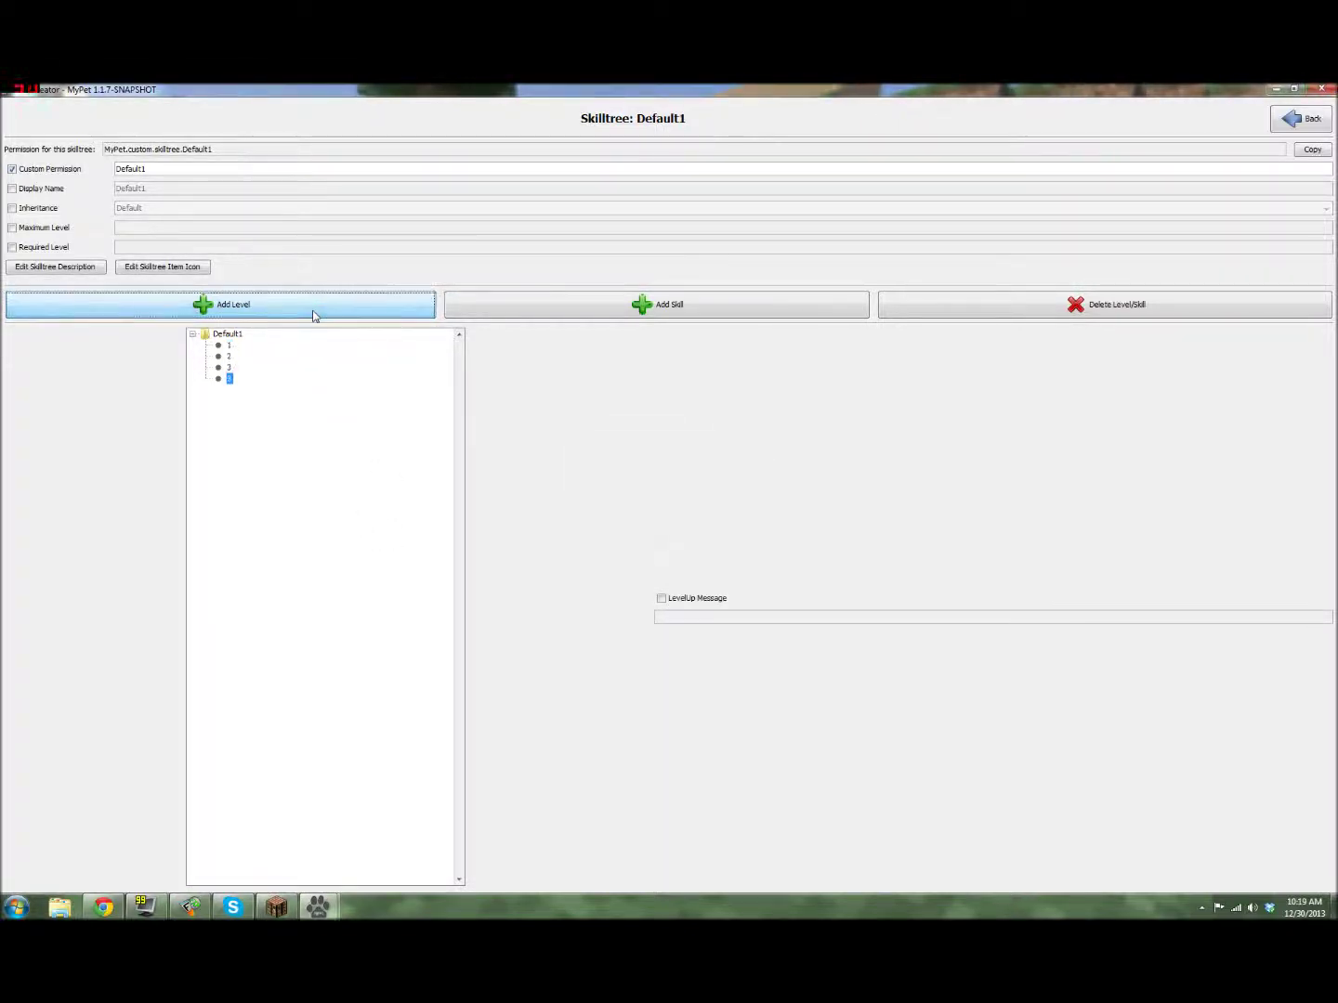
{"action": "key", "text": "Return"}
{"action": "key", "text": "Return"}
{"action": "key", "text": "Return"}
{"action": "key", "text": "Return"}
{"action": "key", "text": "Return"}
{"action": "key", "text": "Return"}
{"action": "key", "text": "Return"}
{"action": "key", "text": "Return"}
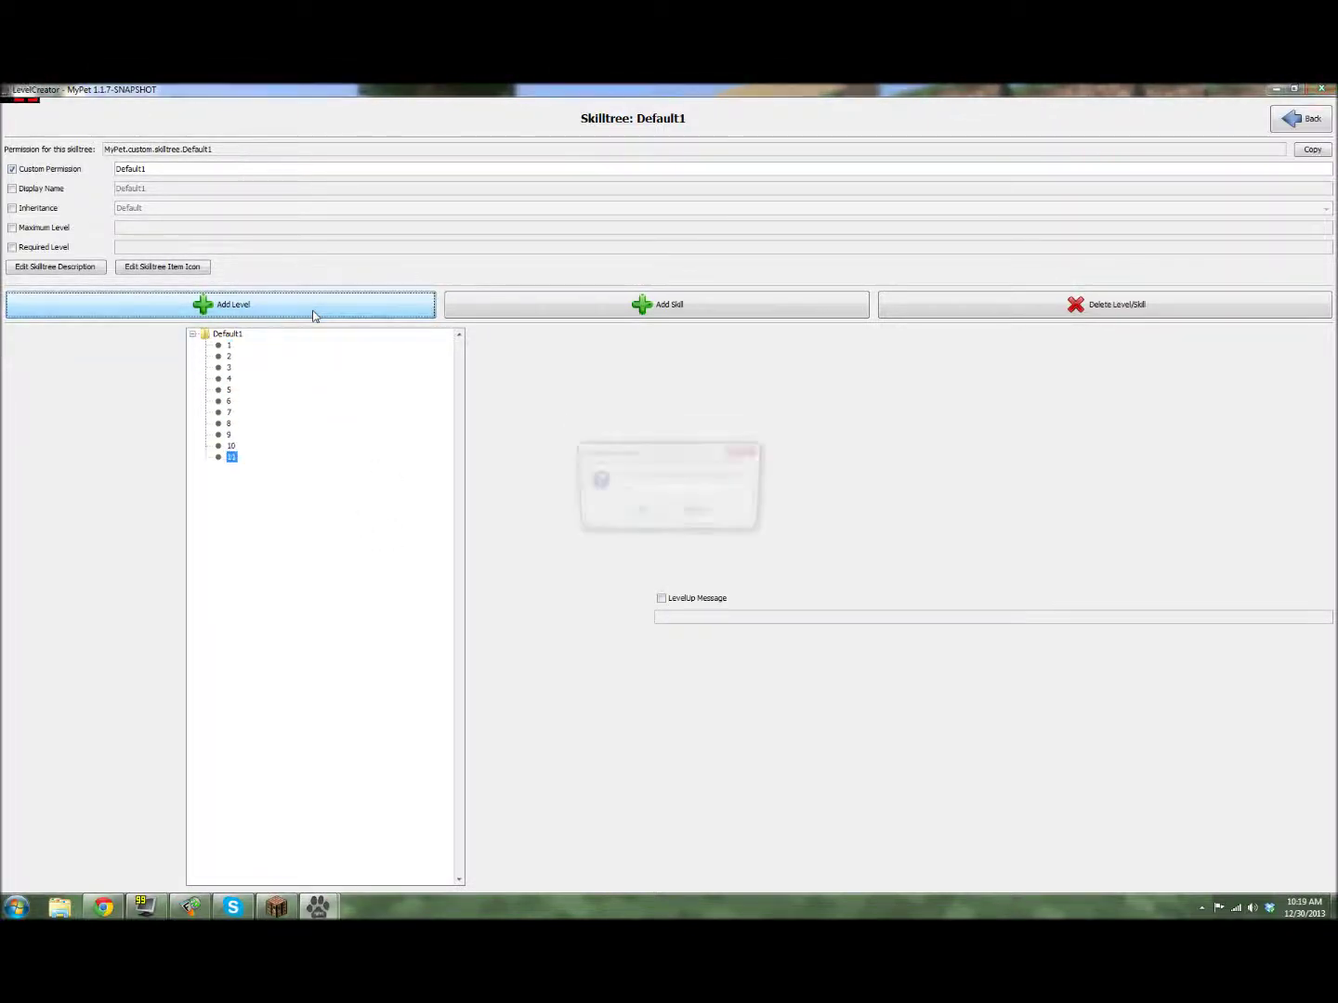
{"action": "left_click", "coordinate": [639, 513]}
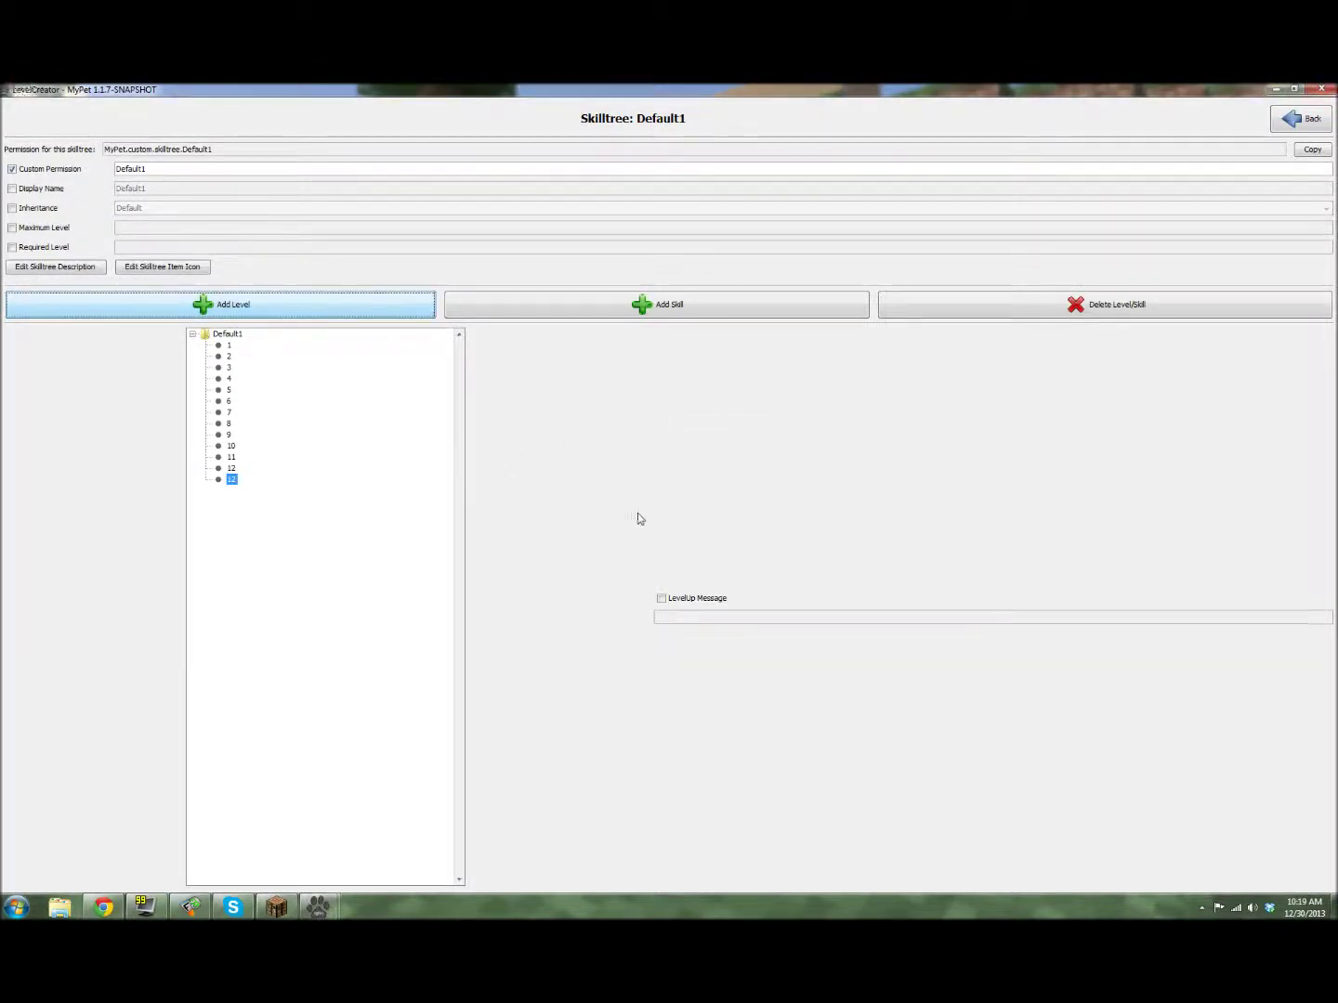
Add the HP skill to level 1 of the Default1 skilltree
{"action": "left_click", "coordinate": [228, 346]}
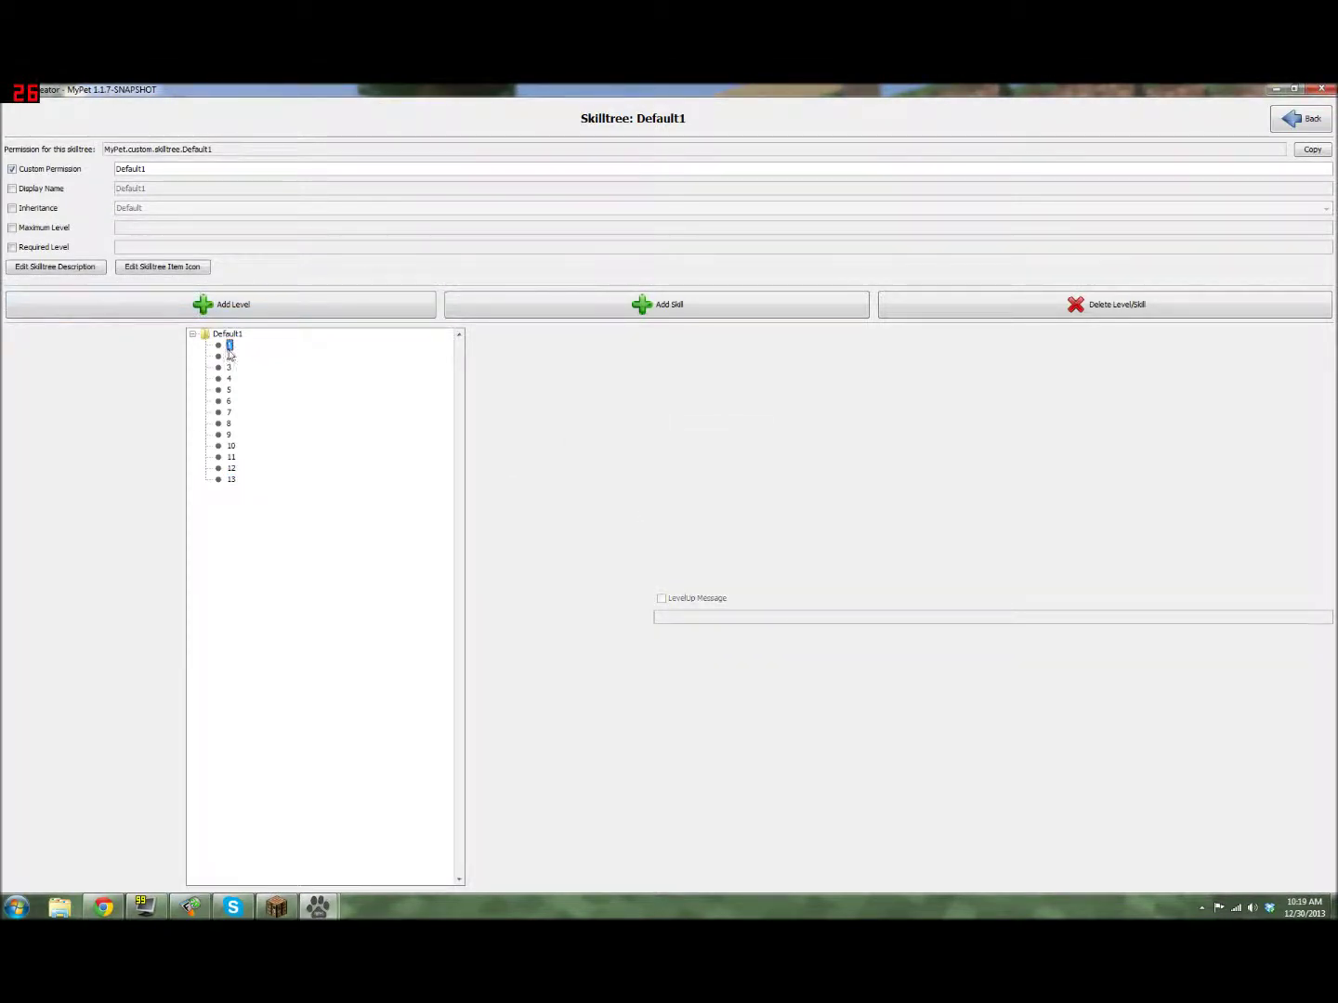
{"action": "left_click", "coordinate": [532, 316]}
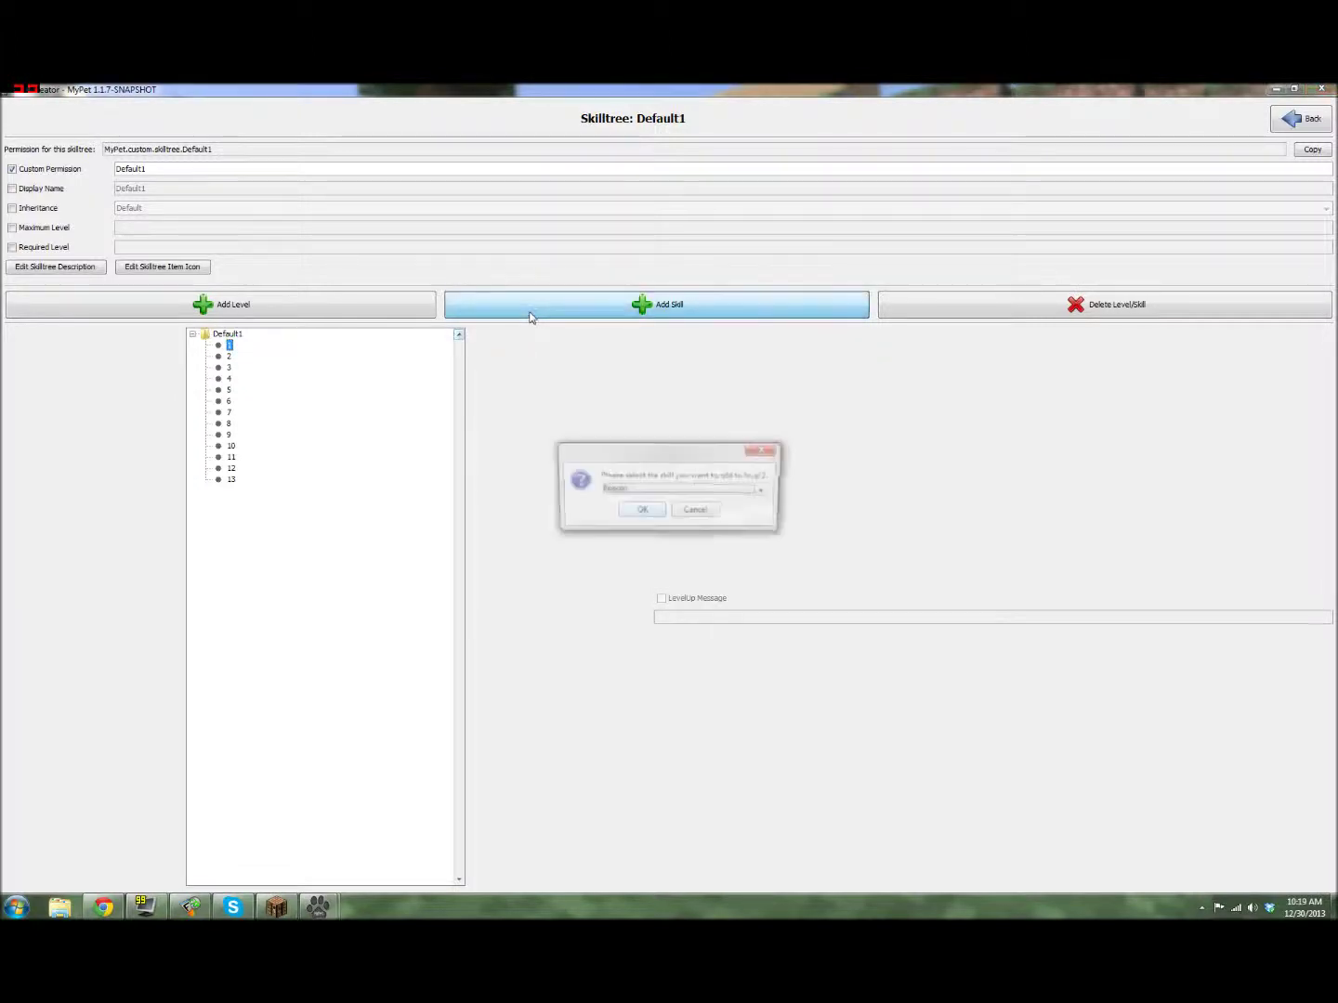
{"action": "left_click", "coordinate": [655, 490]}
{"action": "scroll", "coordinate": [650, 548], "scroll_direction": "down", "scroll_amount": 3}
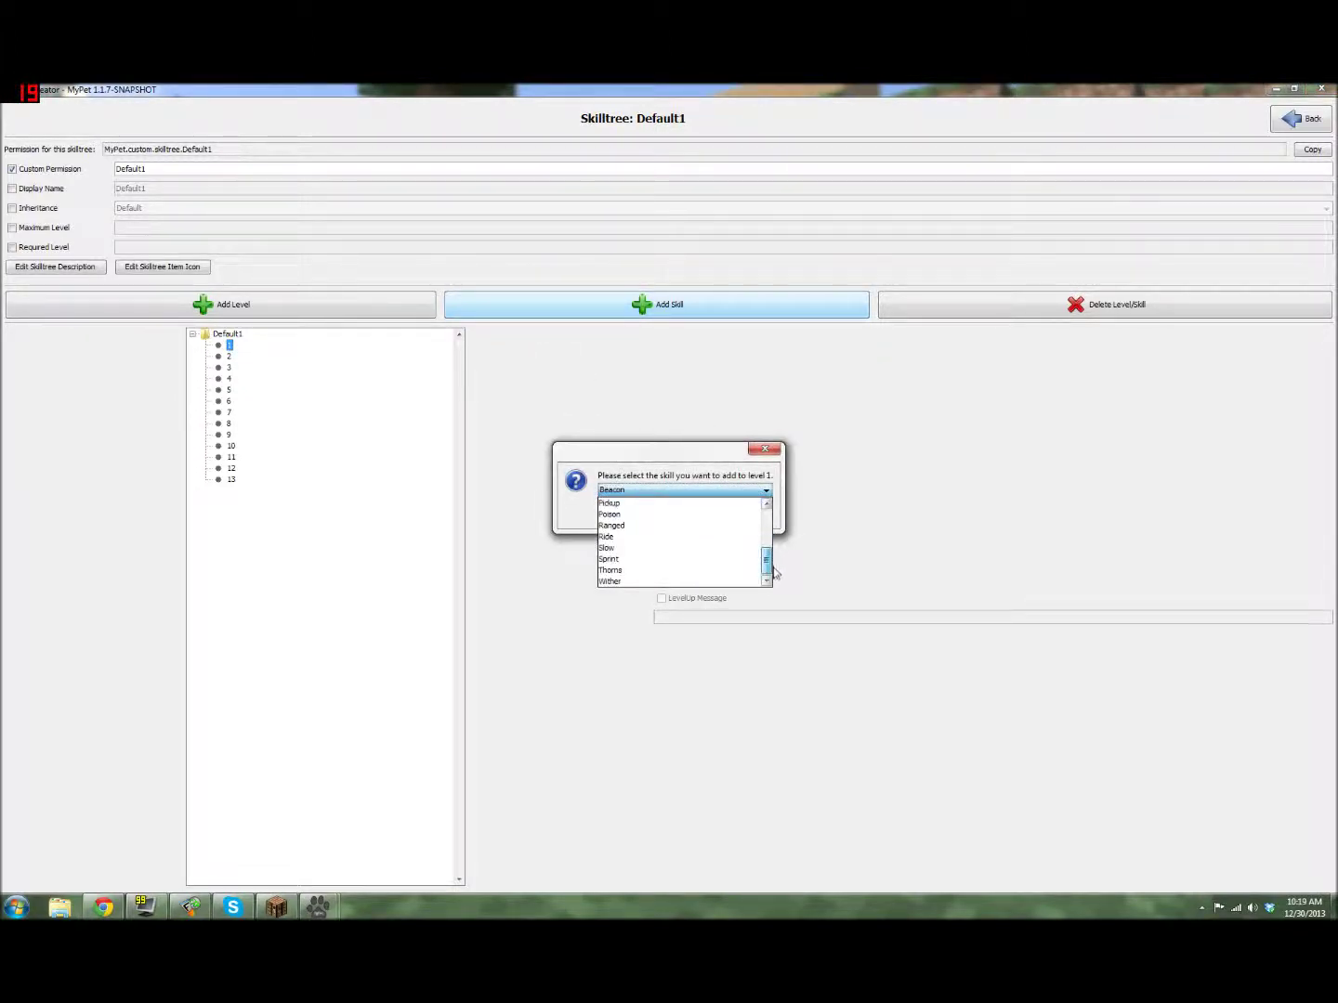
{"action": "scroll", "coordinate": [650, 548], "scroll_direction": "up", "scroll_amount": 3}
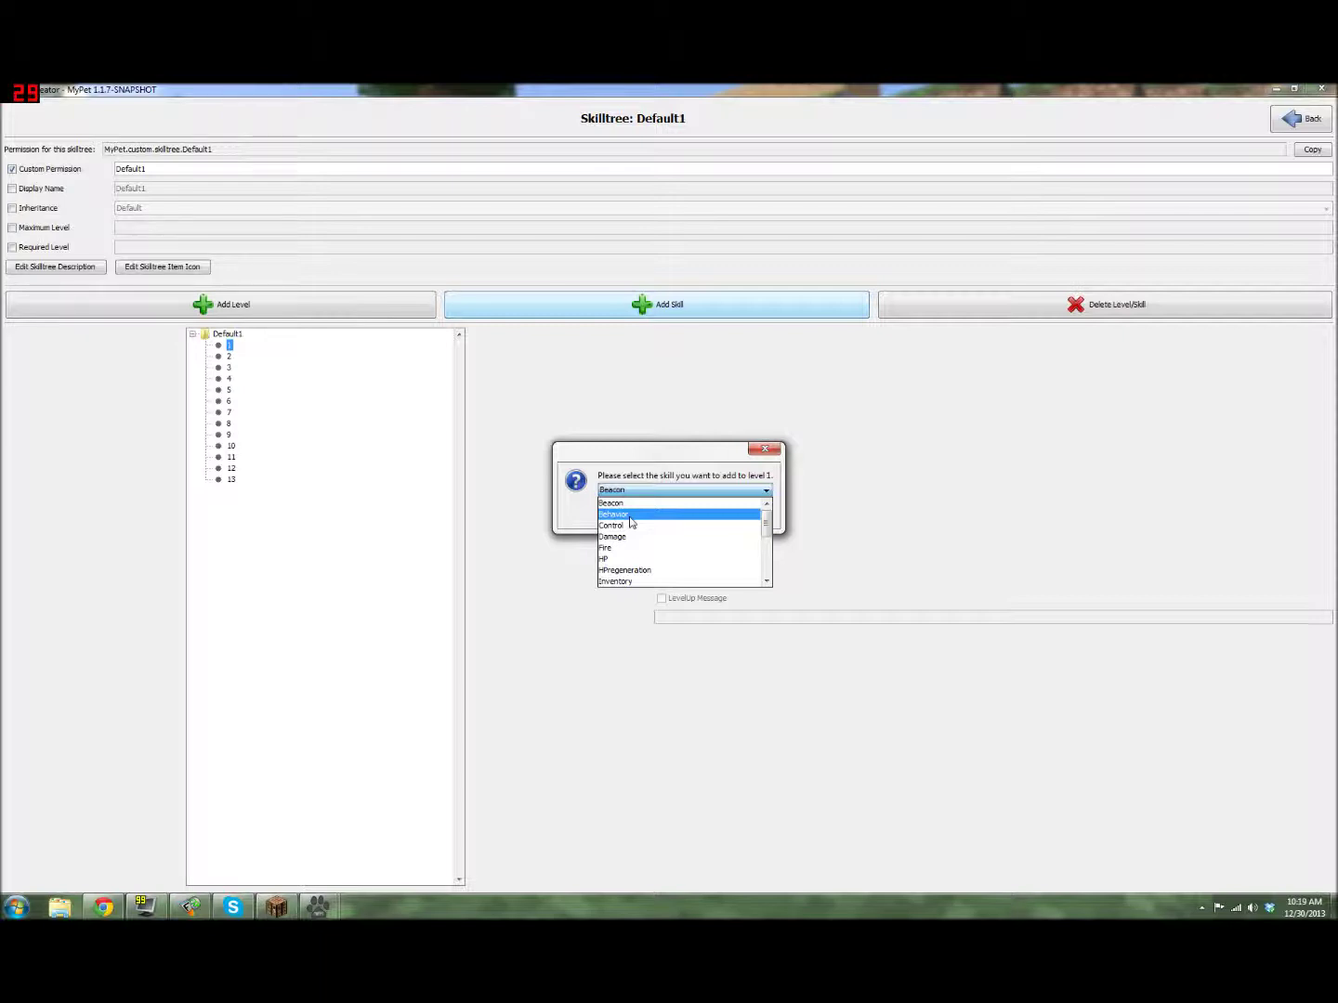
{"action": "left_click", "coordinate": [605, 559]}
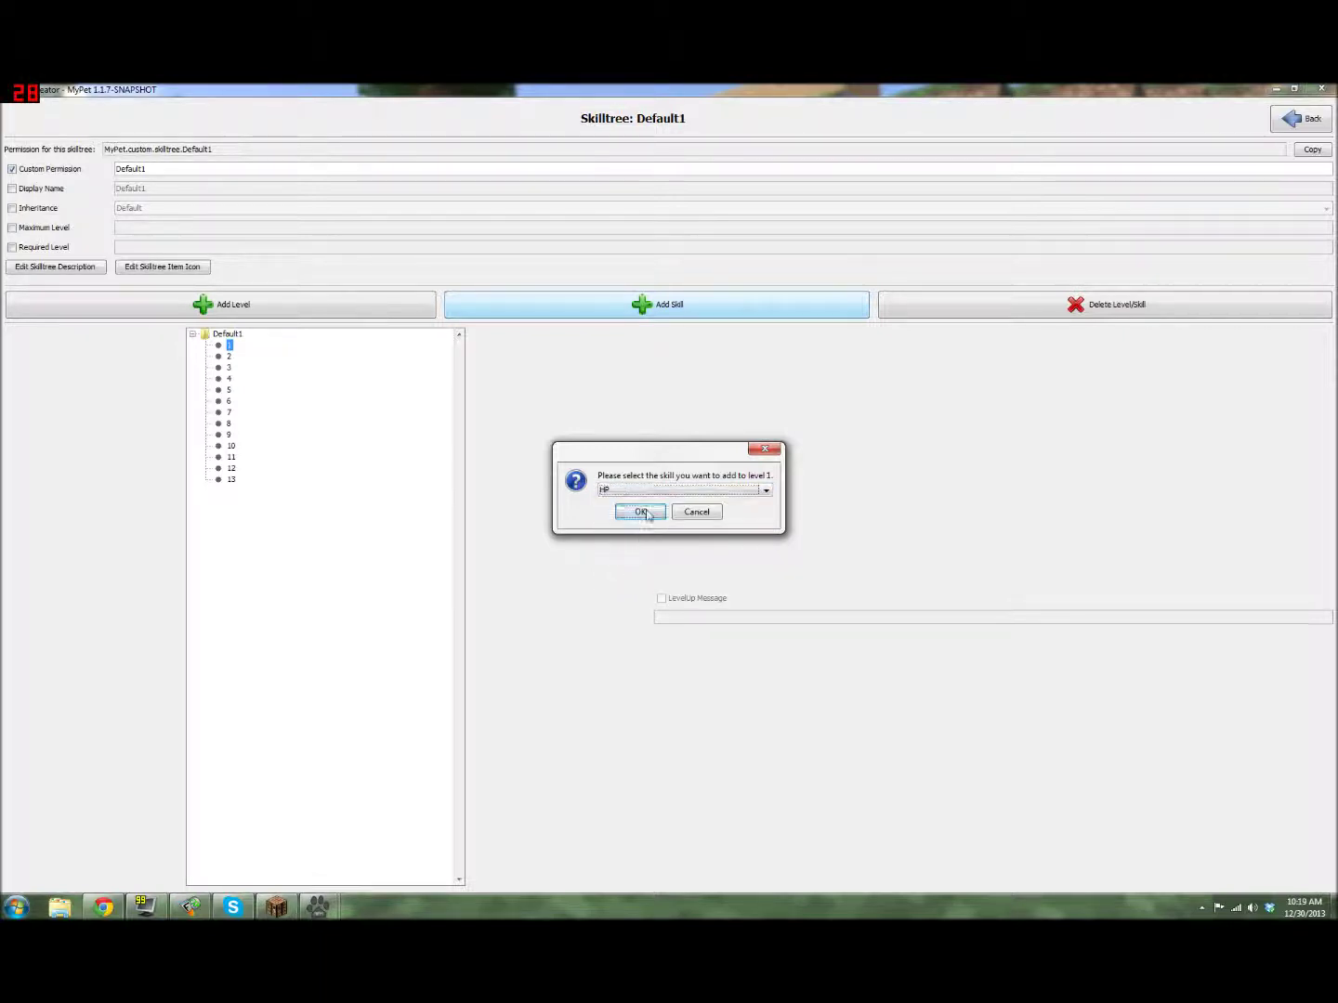
{"action": "left_click", "coordinate": [641, 511]}
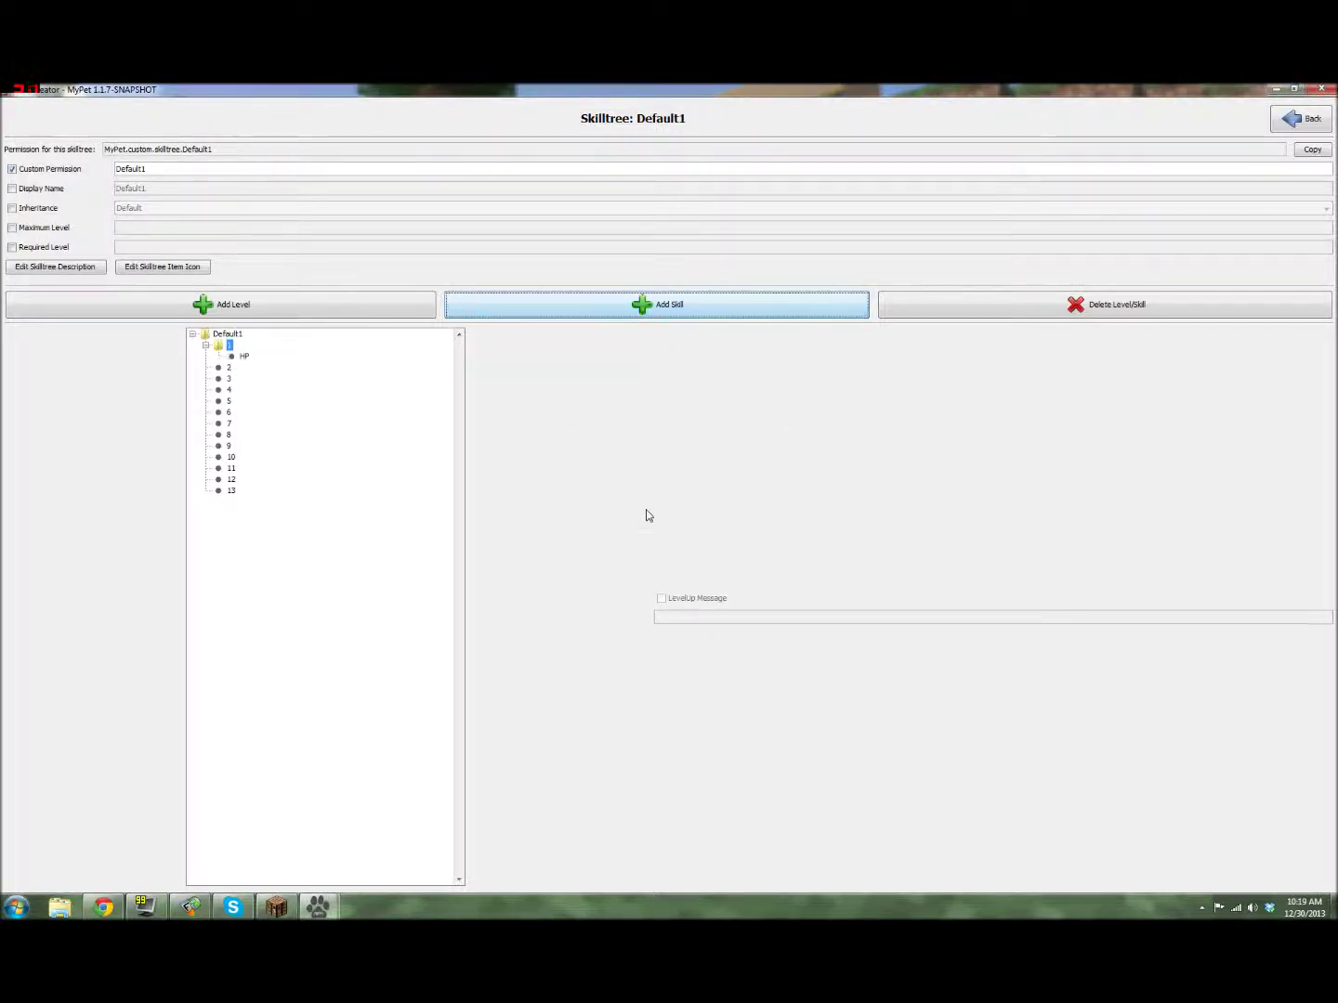
Examine the health increase properties of level 1's HP skill and close them without saving
{"action": "left_click", "coordinate": [246, 358]}
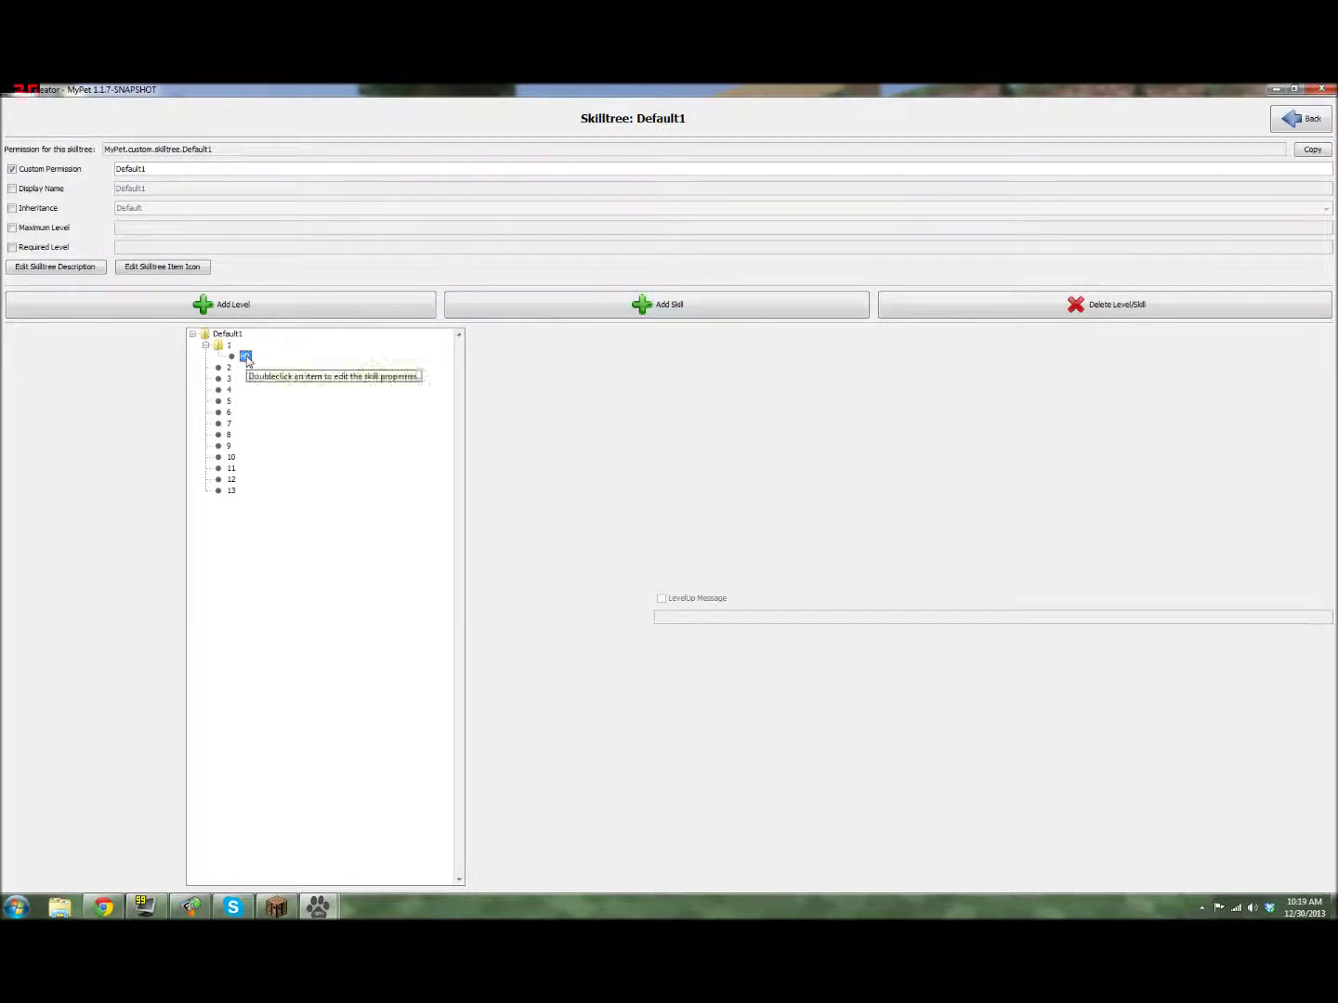
{"action": "double_click", "coordinate": [245, 357]}
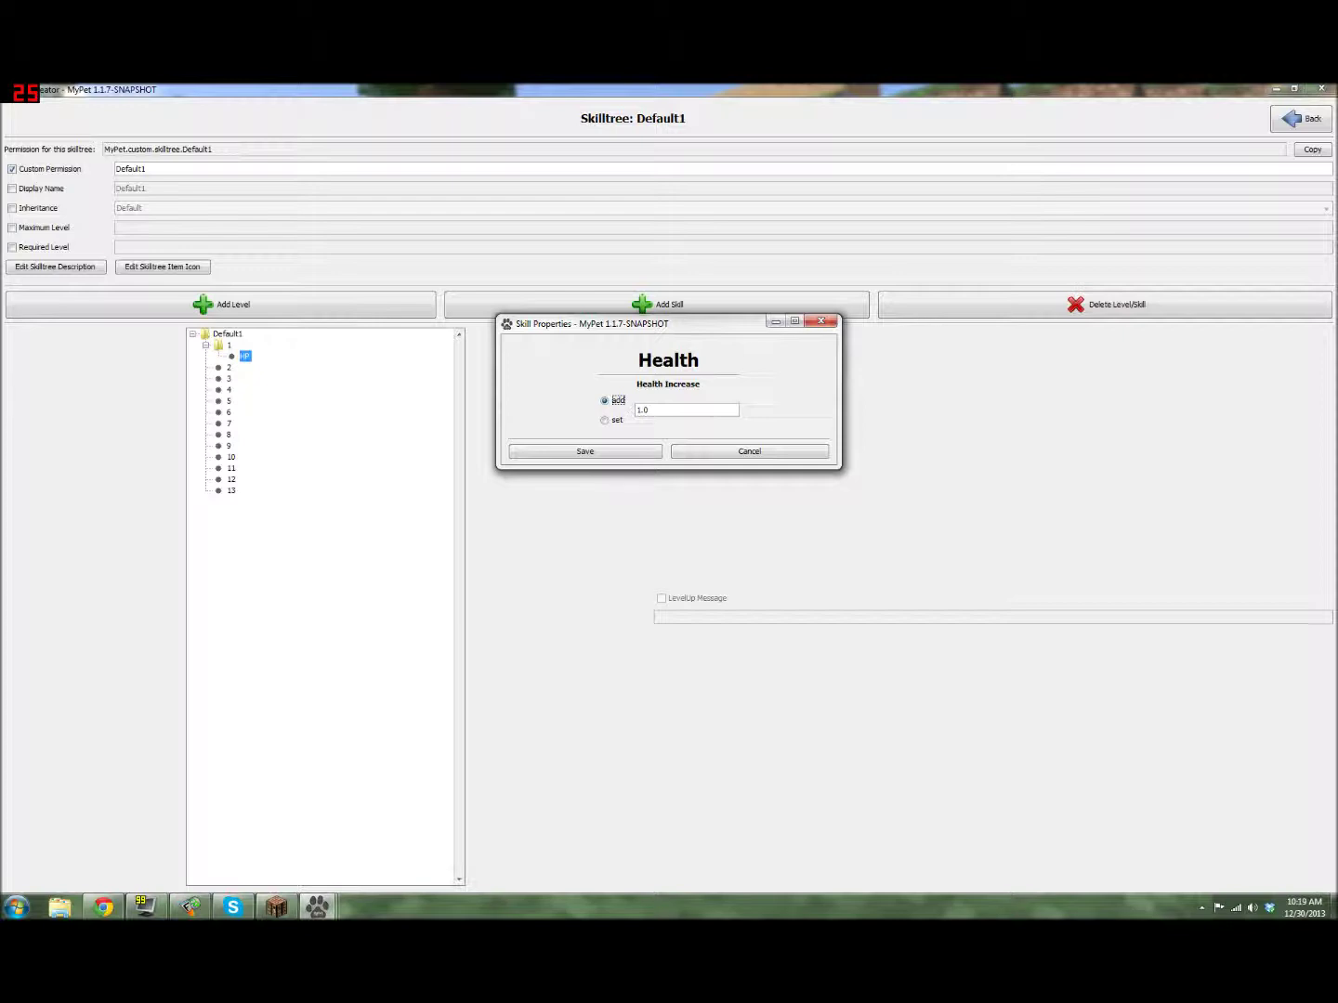
{"action": "left_click", "coordinate": [647, 410]}
{"action": "left_click", "coordinate": [688, 451]}
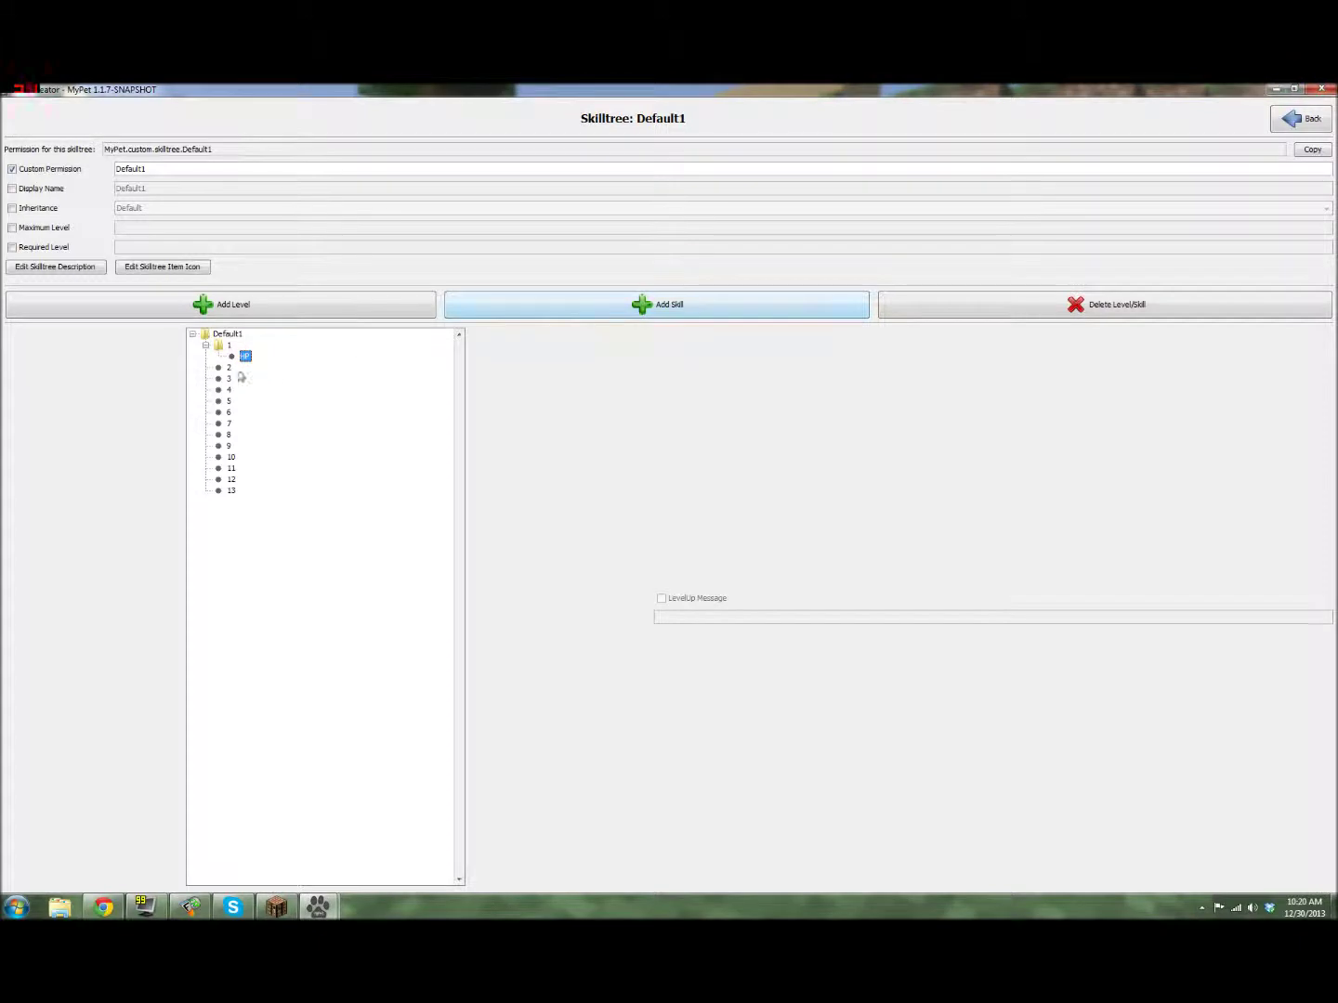
Add the Beacon skill to level 1 of the Default1 skilltree
{"action": "left_click", "coordinate": [230, 346]}
{"action": "left_click", "coordinate": [564, 306]}
{"action": "left_click", "coordinate": [649, 517]}
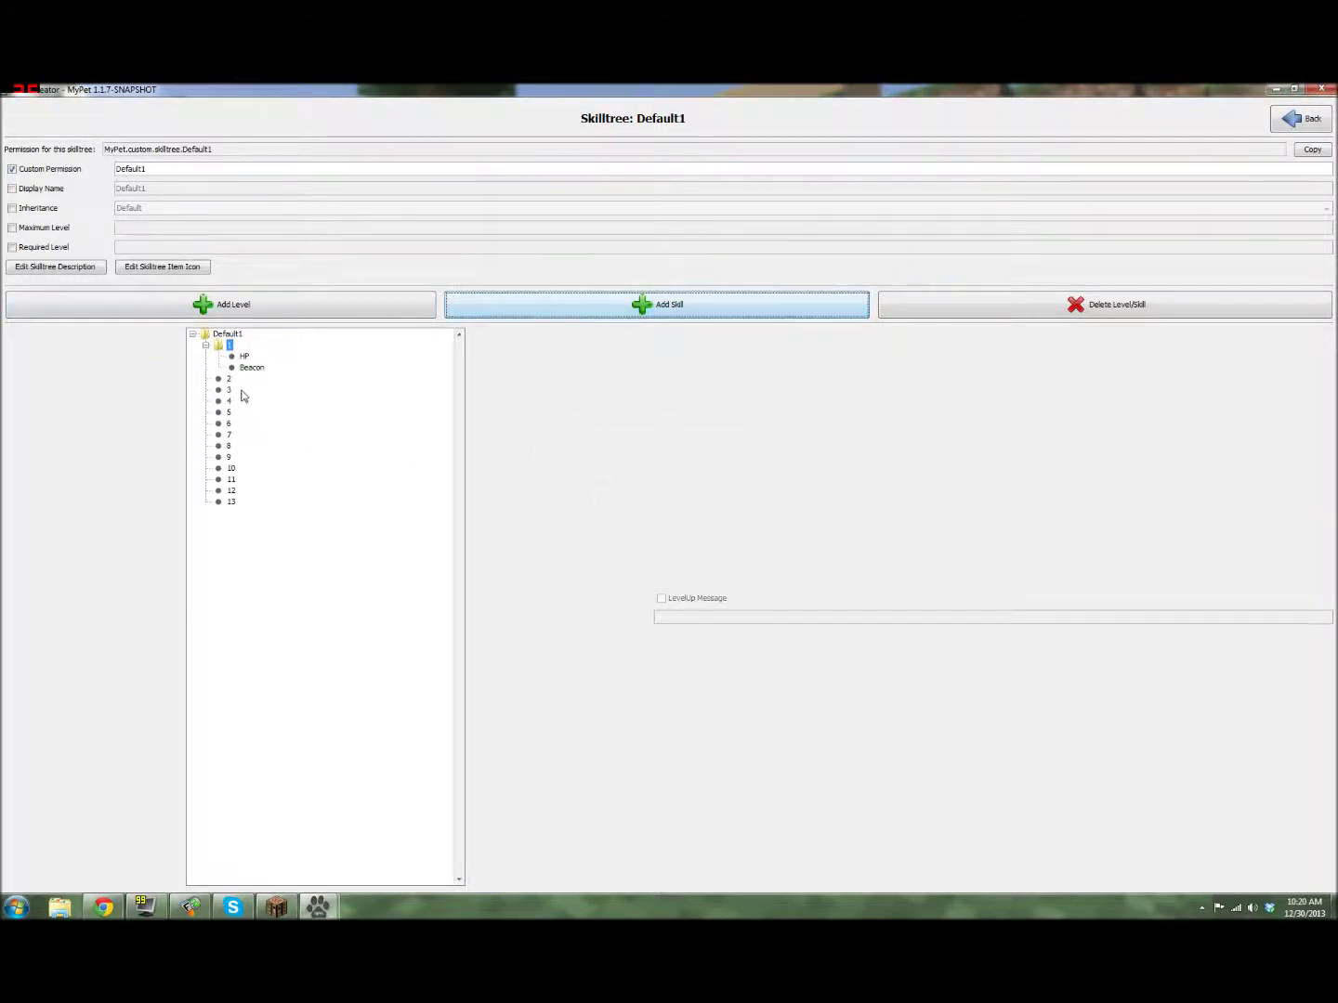
Add the Damage skill to level 1 of the Default1 skilltree
{"action": "left_click", "coordinate": [617, 309]}
{"action": "left_click", "coordinate": [641, 491]}
{"action": "left_click", "coordinate": [647, 503]}
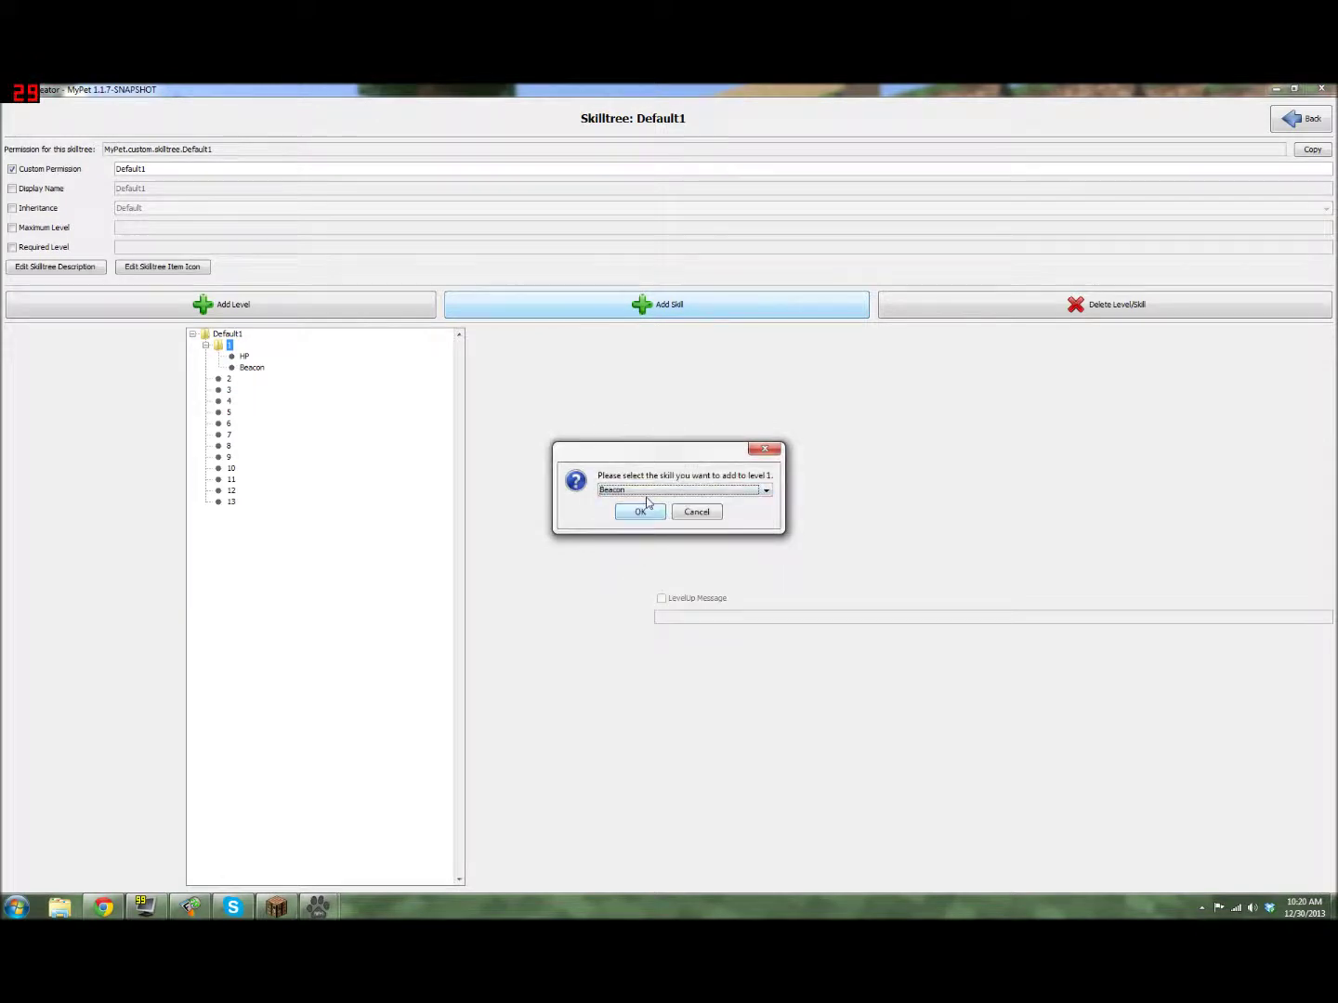
{"action": "left_click", "coordinate": [650, 490]}
{"action": "left_click", "coordinate": [634, 537]}
{"action": "left_click", "coordinate": [640, 512]}
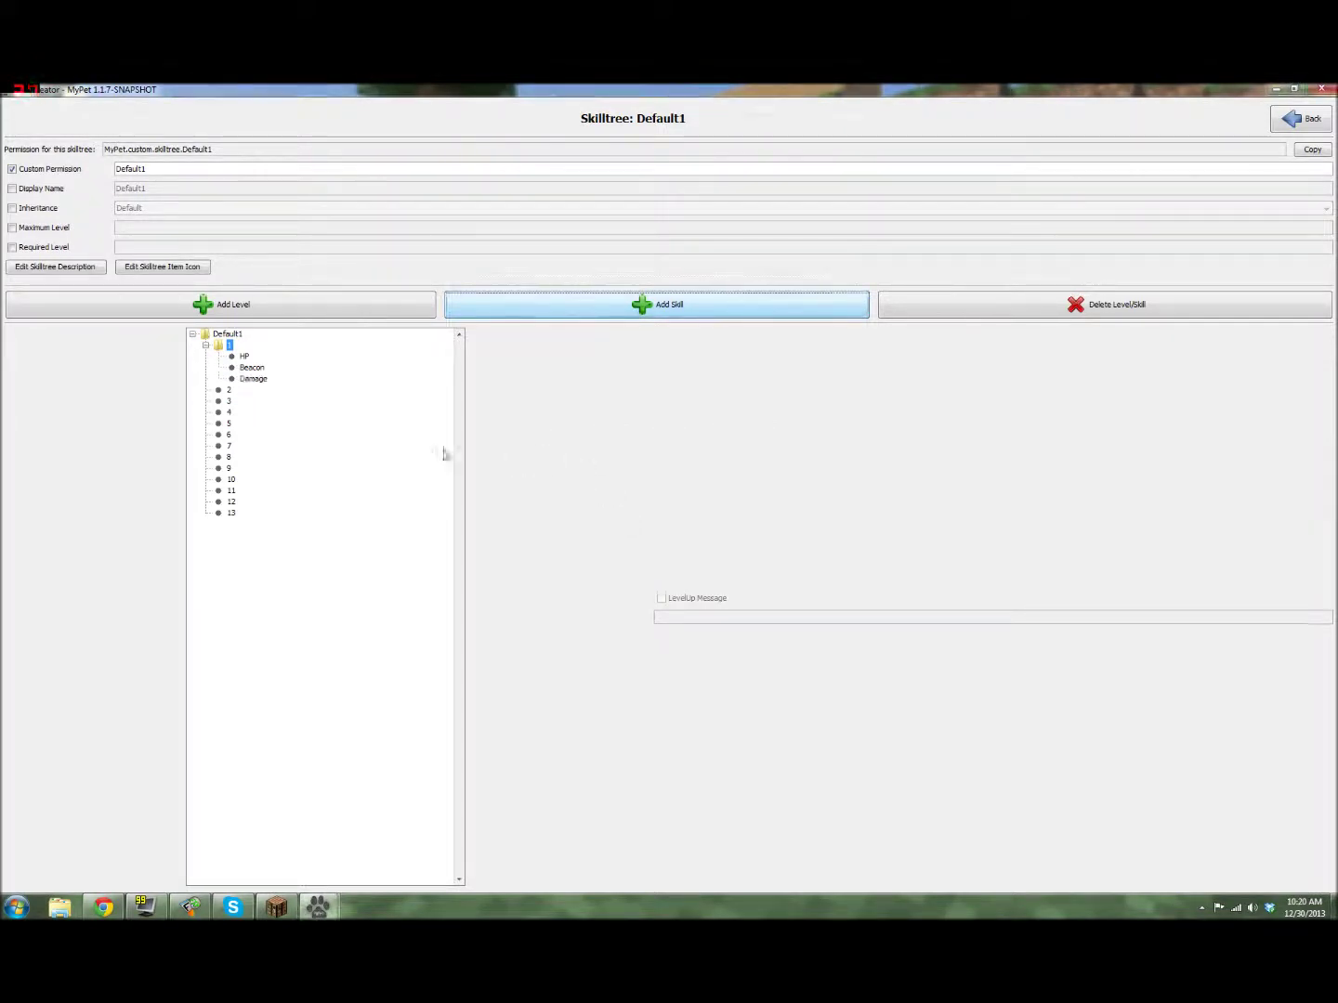
Examine the properties of level 1's Damage and Beacon skills, closing both without saving
{"action": "double_click", "coordinate": [257, 382]}
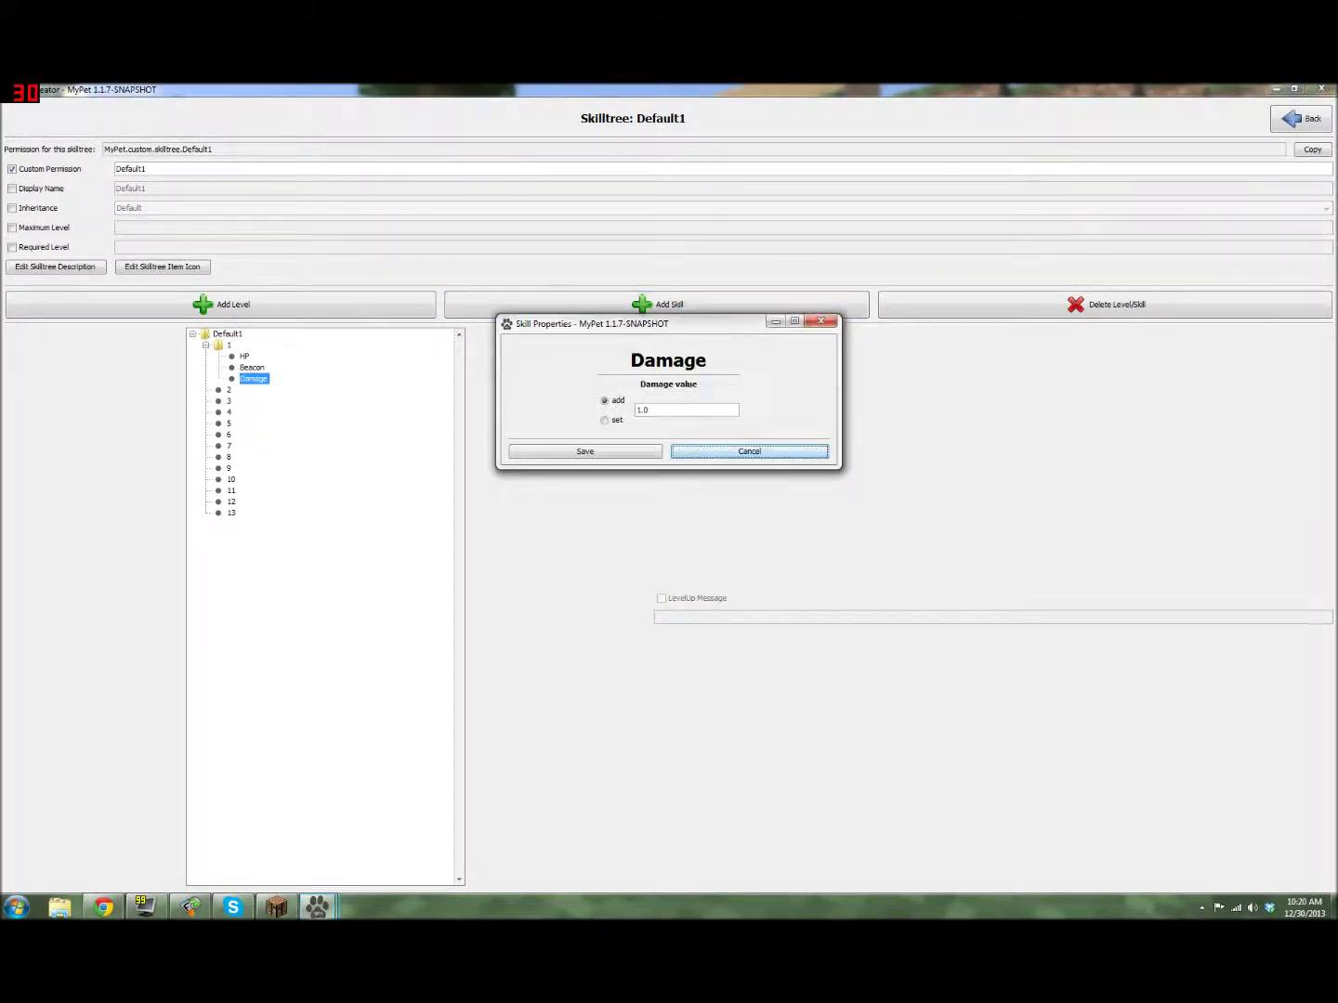
{"action": "left_click", "coordinate": [706, 451]}
{"action": "left_click", "coordinate": [253, 368]}
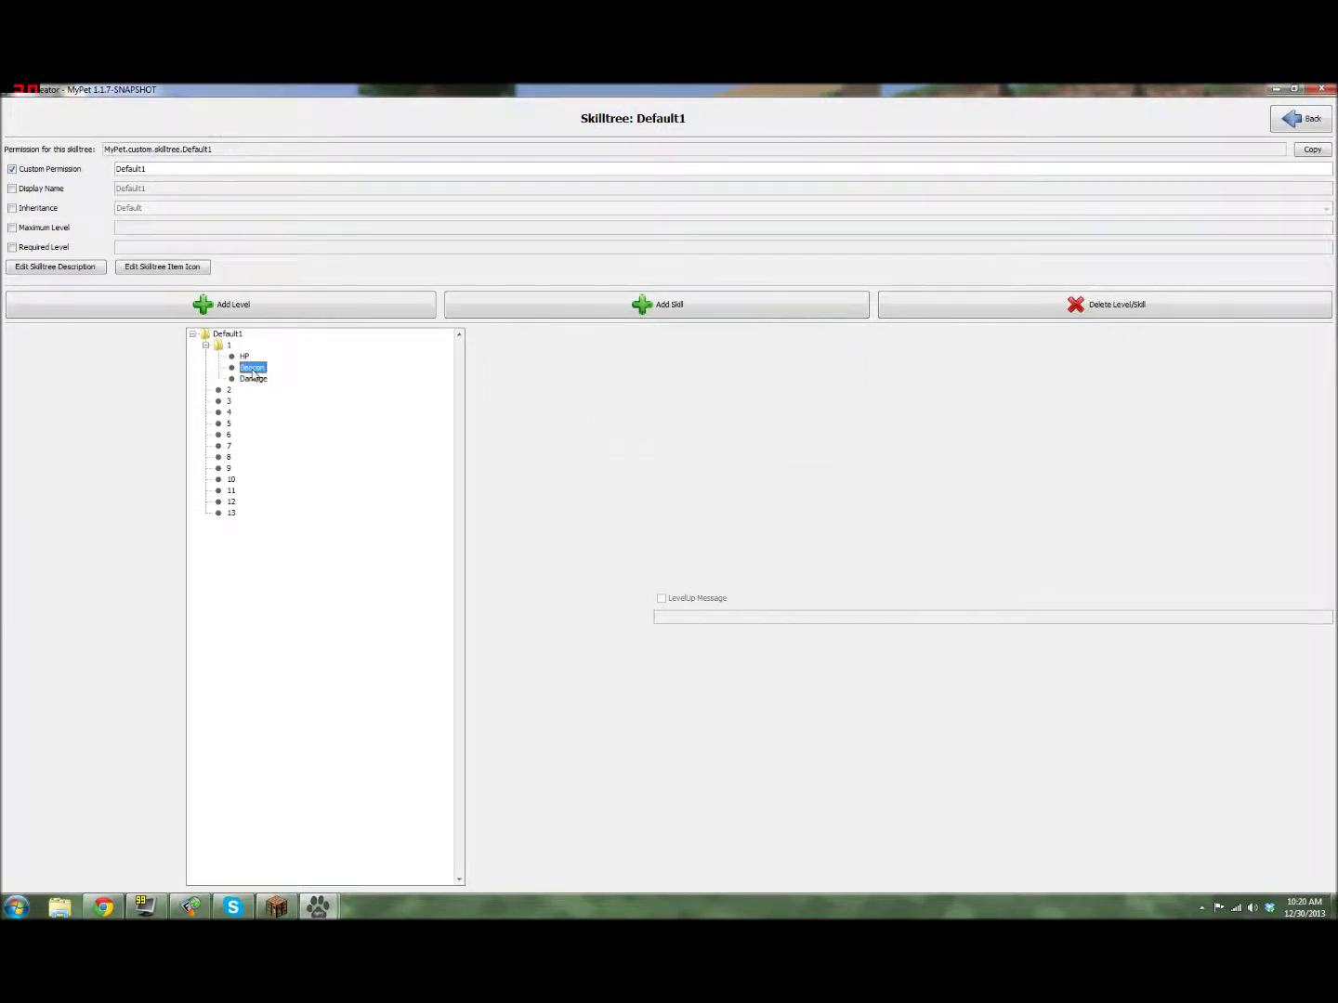
{"action": "double_click", "coordinate": [253, 369]}
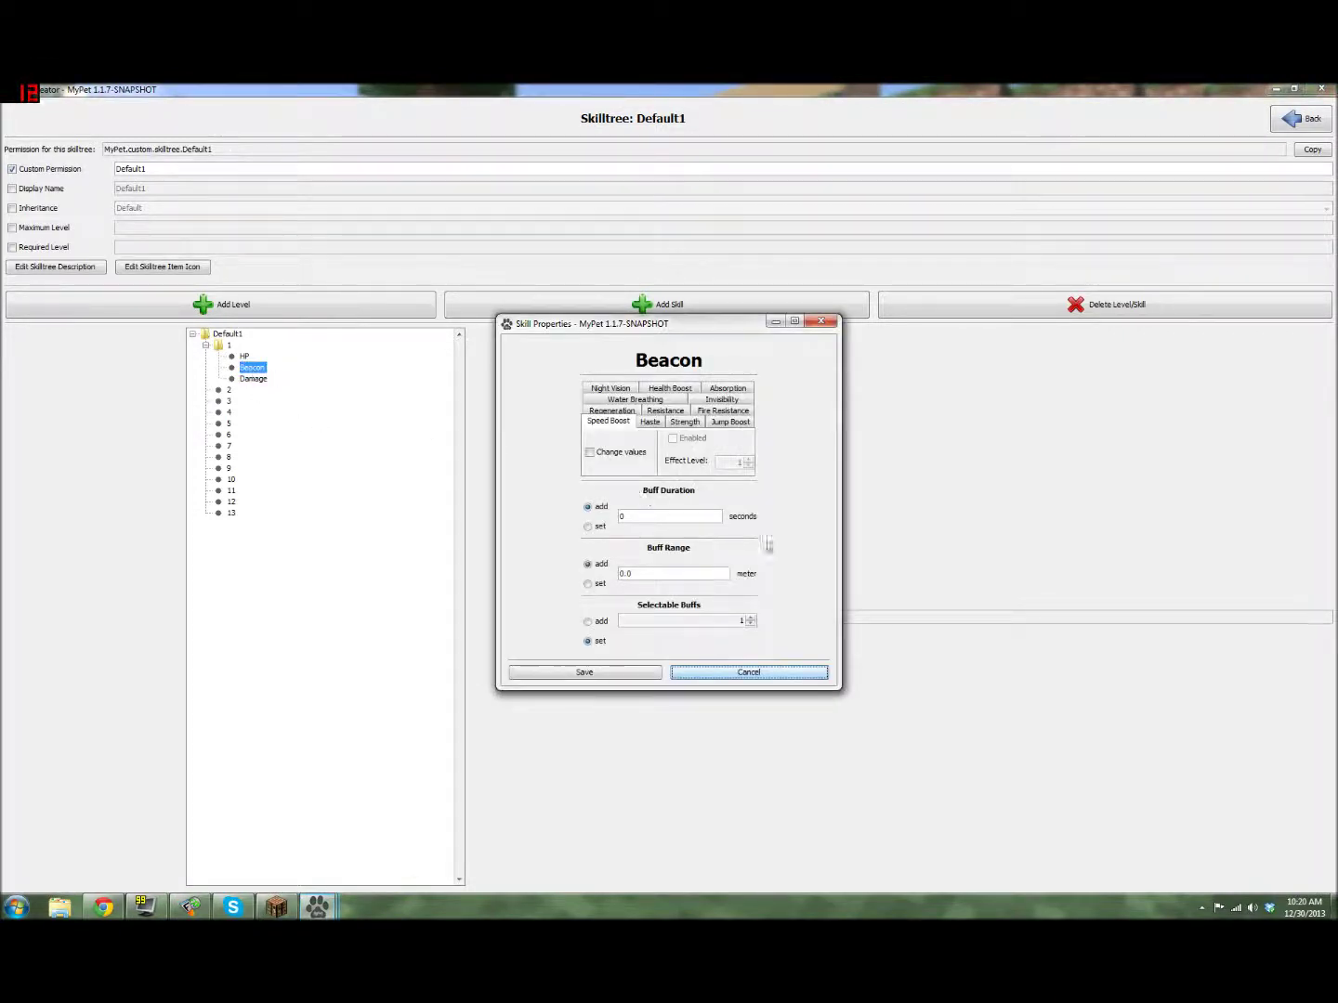
{"action": "left_click", "coordinate": [767, 673]}
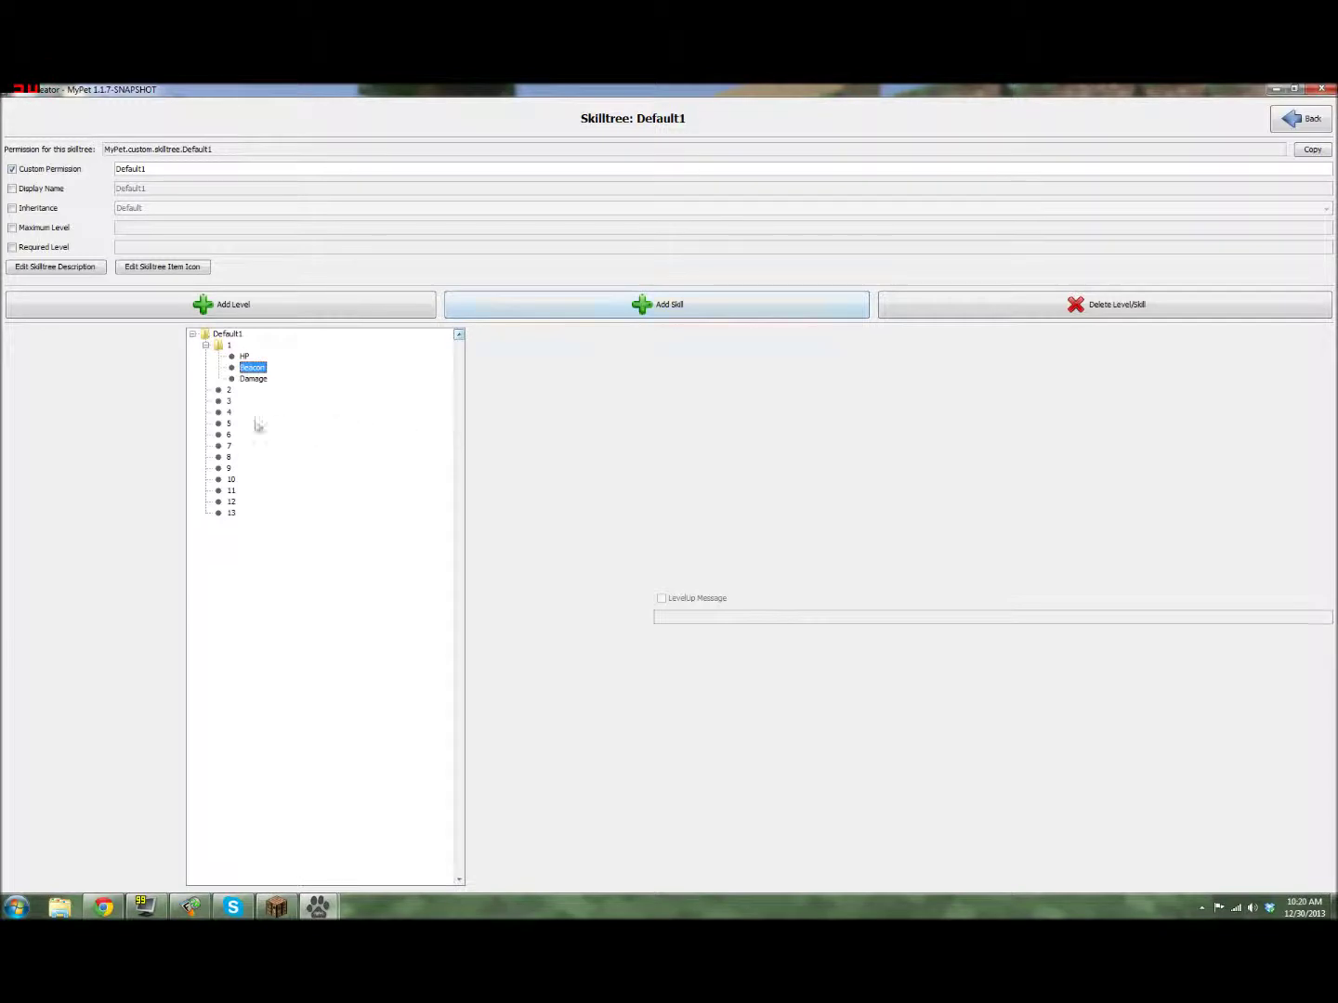
Delete the Damage skill from level 1 of the Default1 skilltree
{"action": "left_click", "coordinate": [254, 380]}
{"action": "left_click", "coordinate": [1068, 308]}
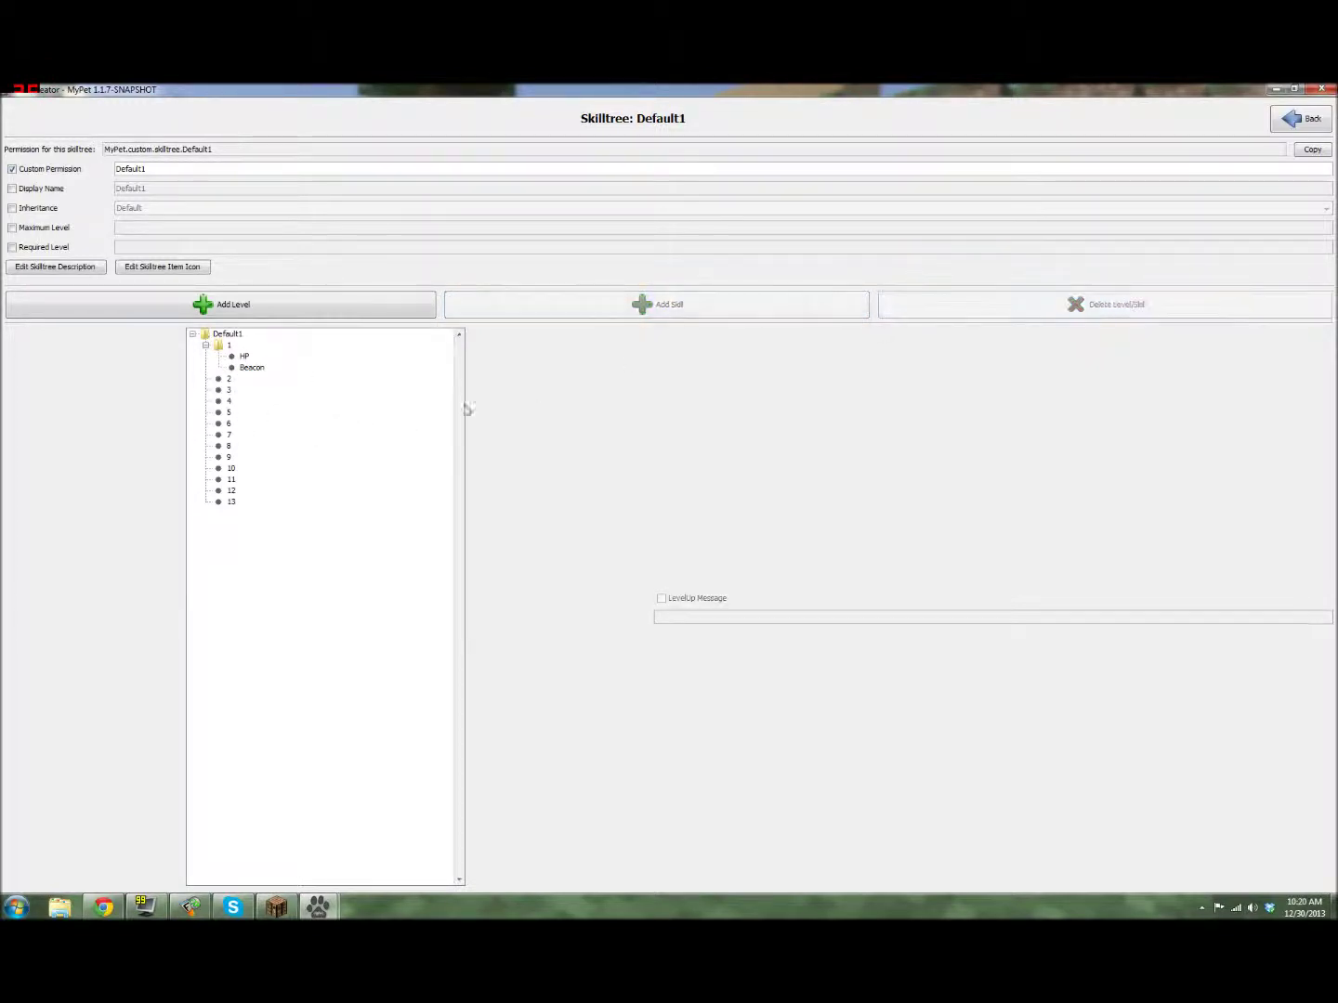
Add the HP skill to level 2 and check its health increase properties without saving
{"action": "left_click", "coordinate": [229, 379]}
{"action": "left_click", "coordinate": [604, 306]}
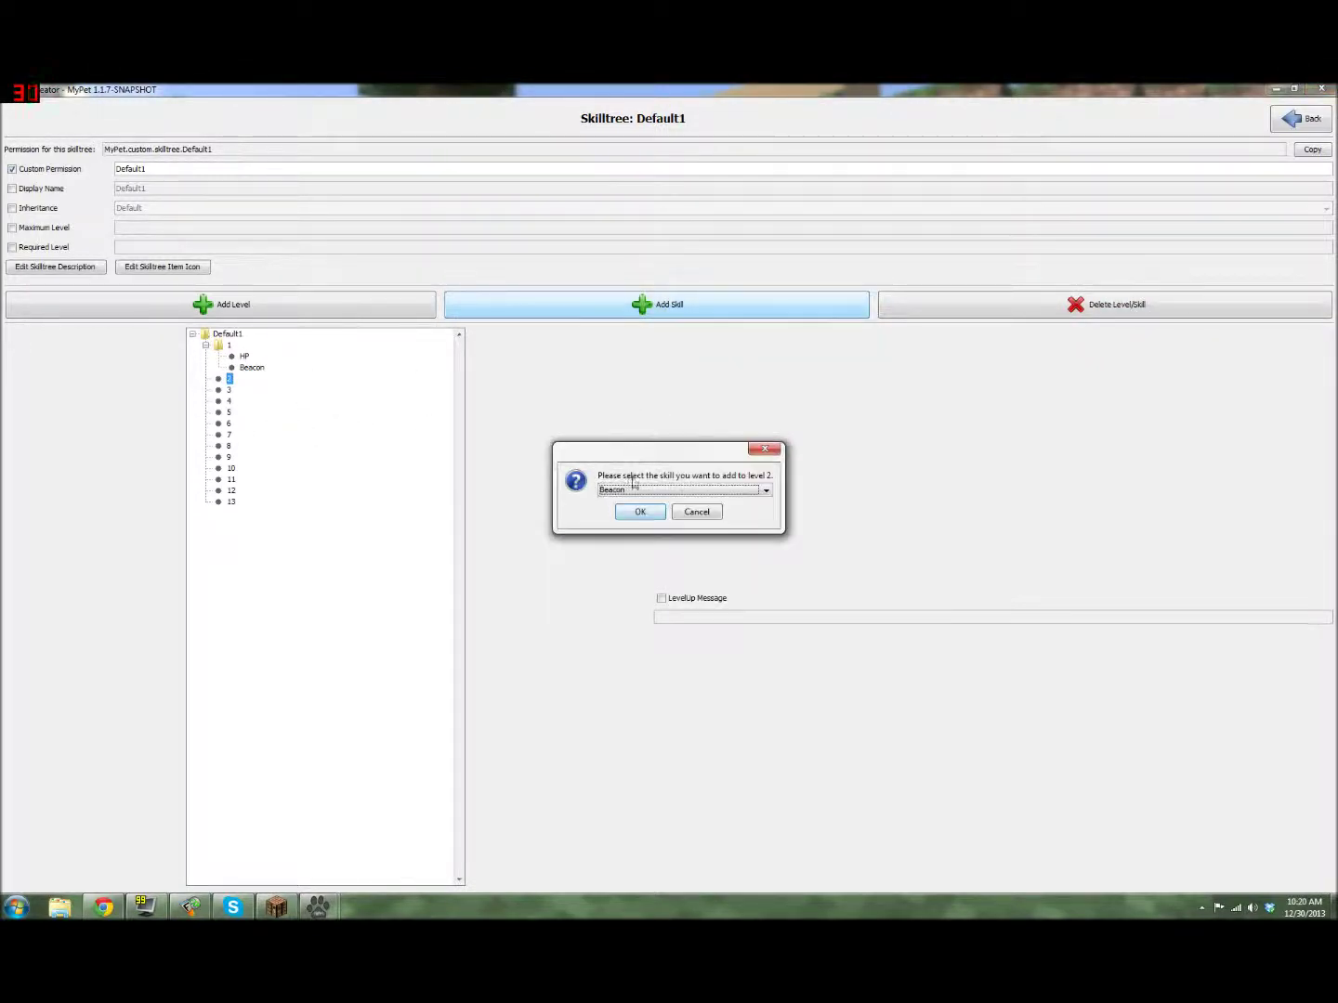
{"action": "left_click", "coordinate": [633, 489]}
{"action": "left_click", "coordinate": [641, 559]}
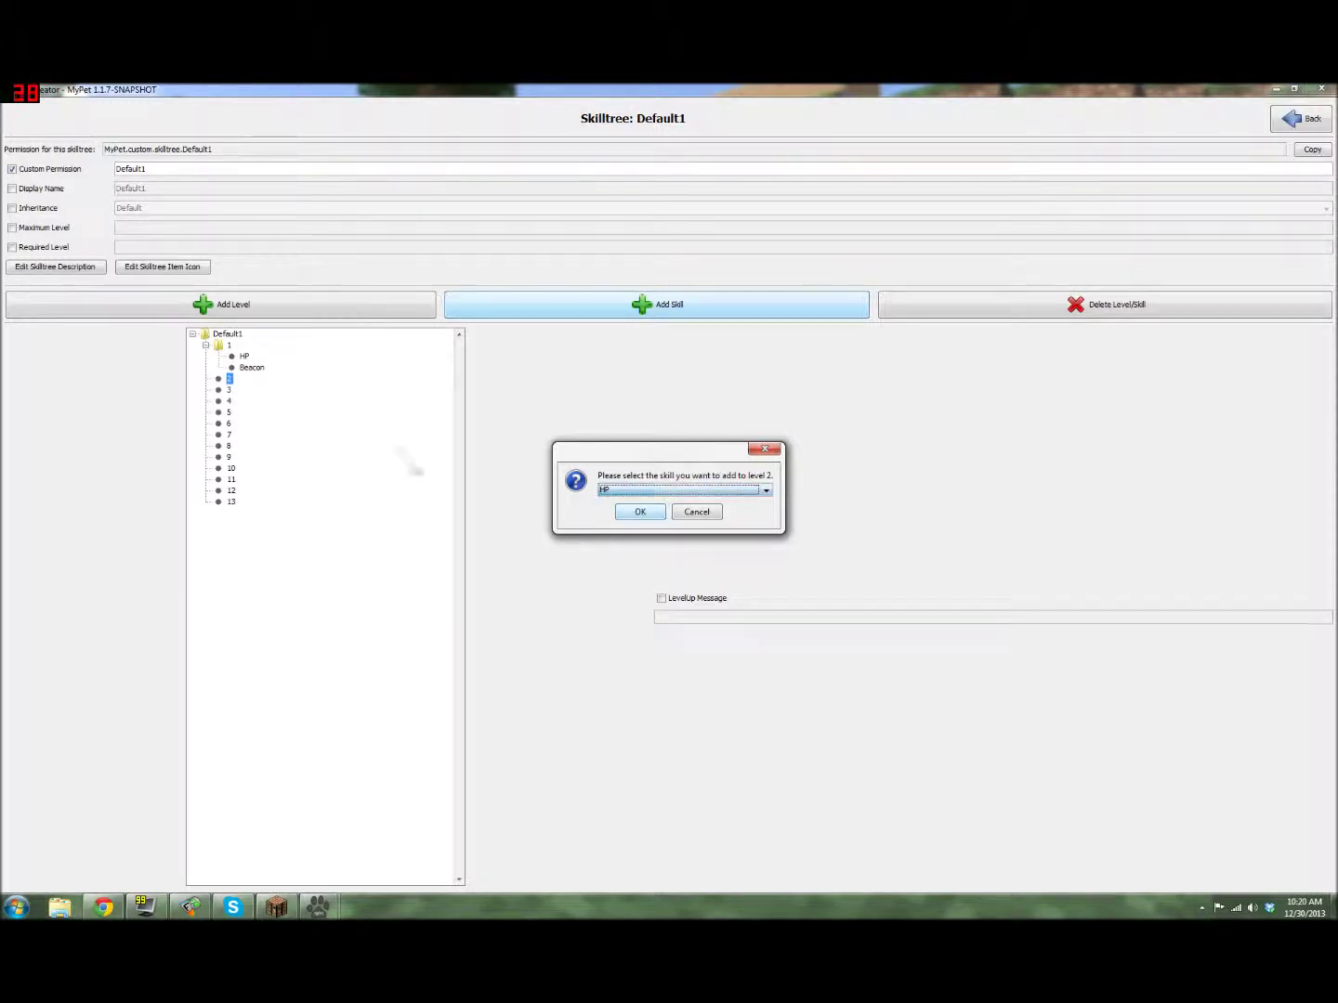
{"action": "left_click", "coordinate": [640, 512]}
{"action": "double_click", "coordinate": [245, 391]}
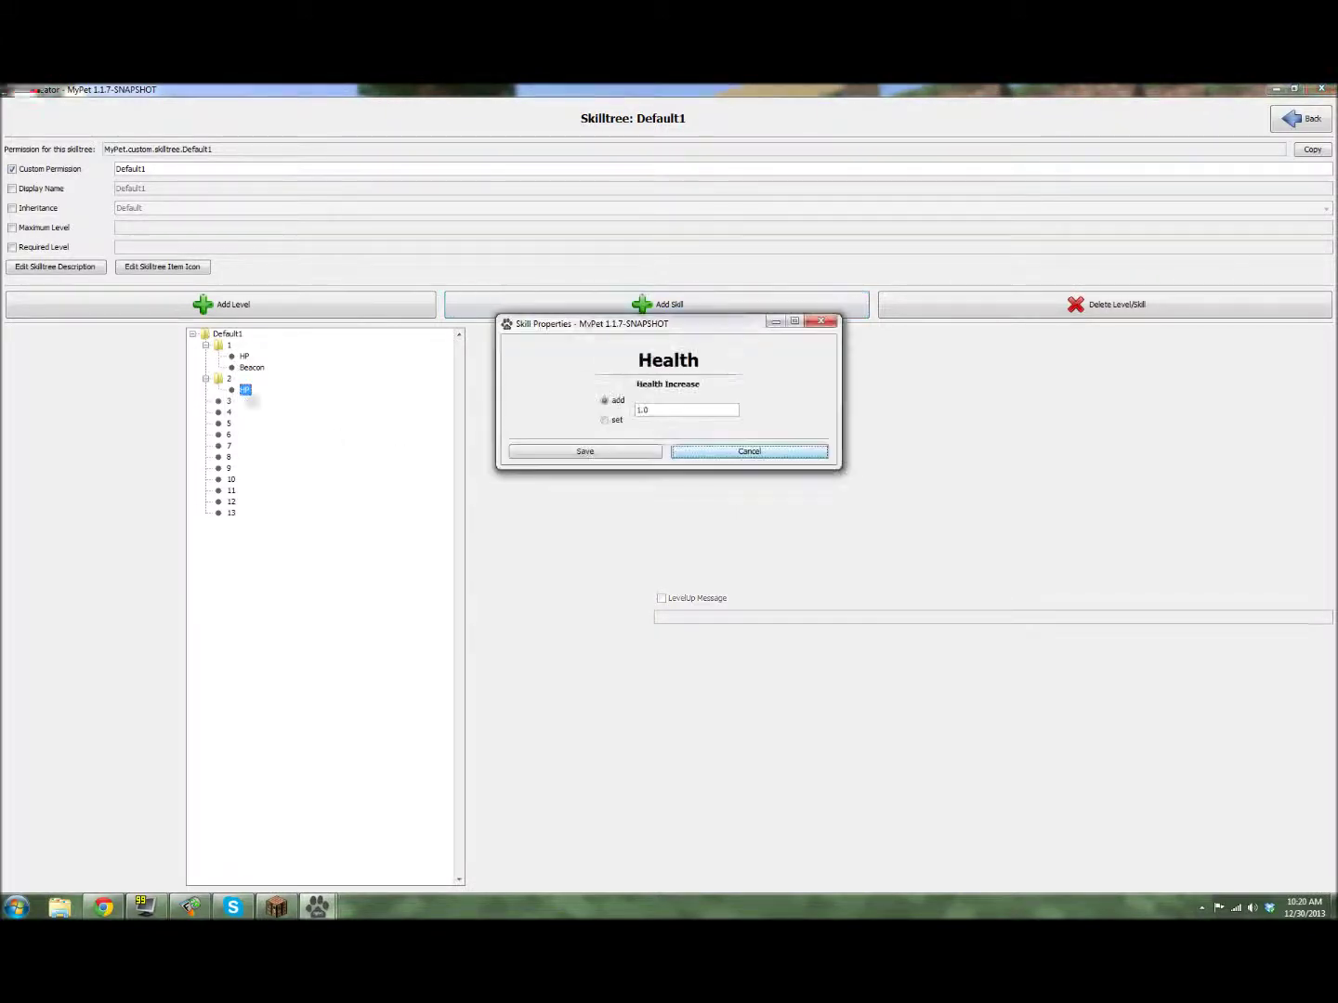
{"action": "left_click", "coordinate": [706, 450]}
Add level 14 to the Default1 skilltree
{"action": "left_click", "coordinate": [232, 513]}
{"action": "left_click", "coordinate": [236, 307]}
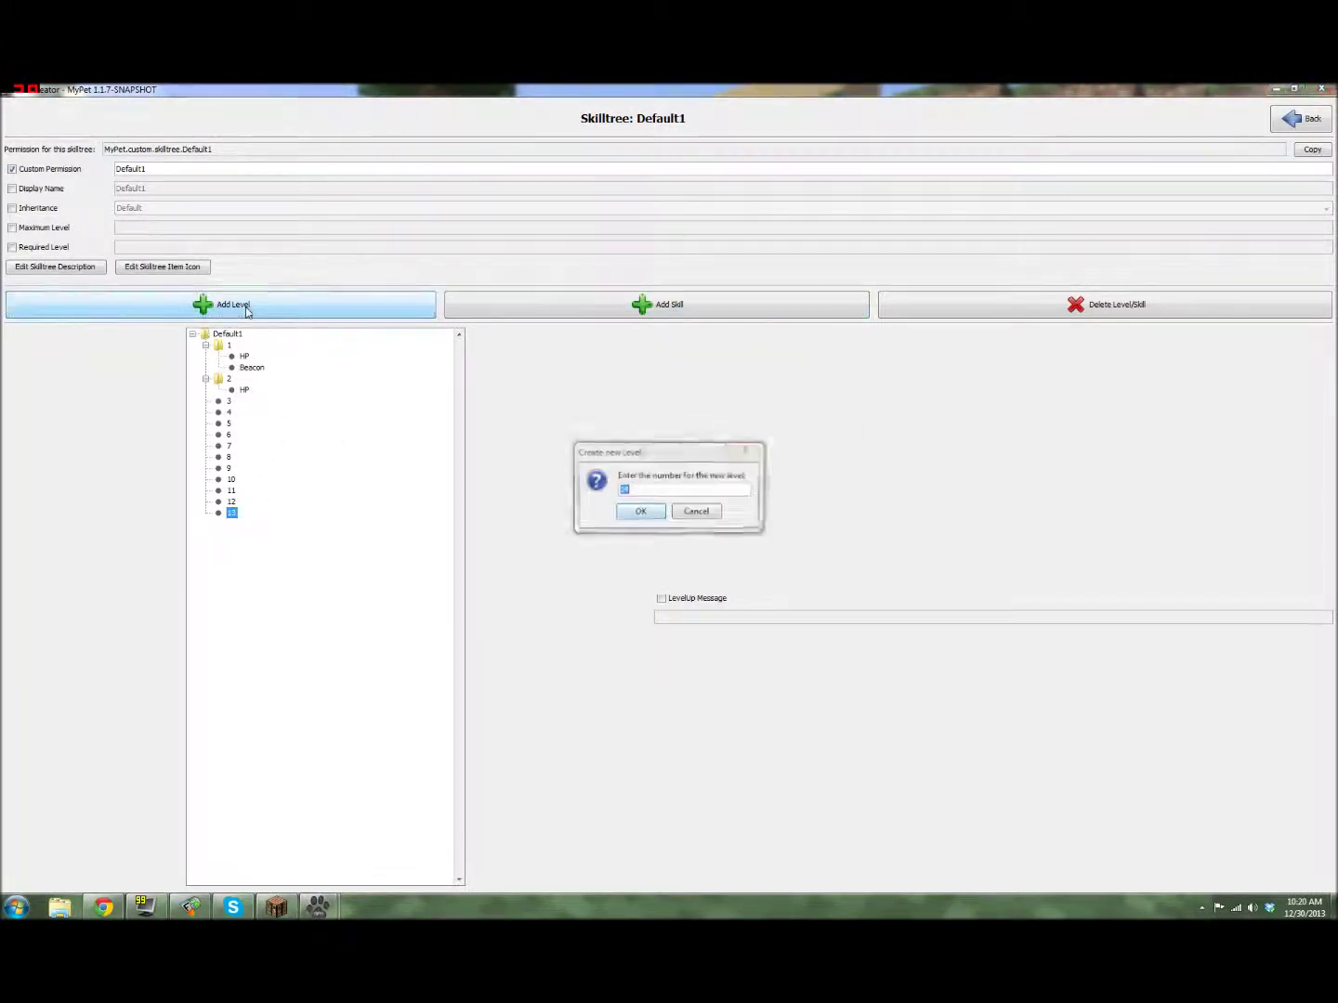
{"action": "left_click", "coordinate": [633, 511]}
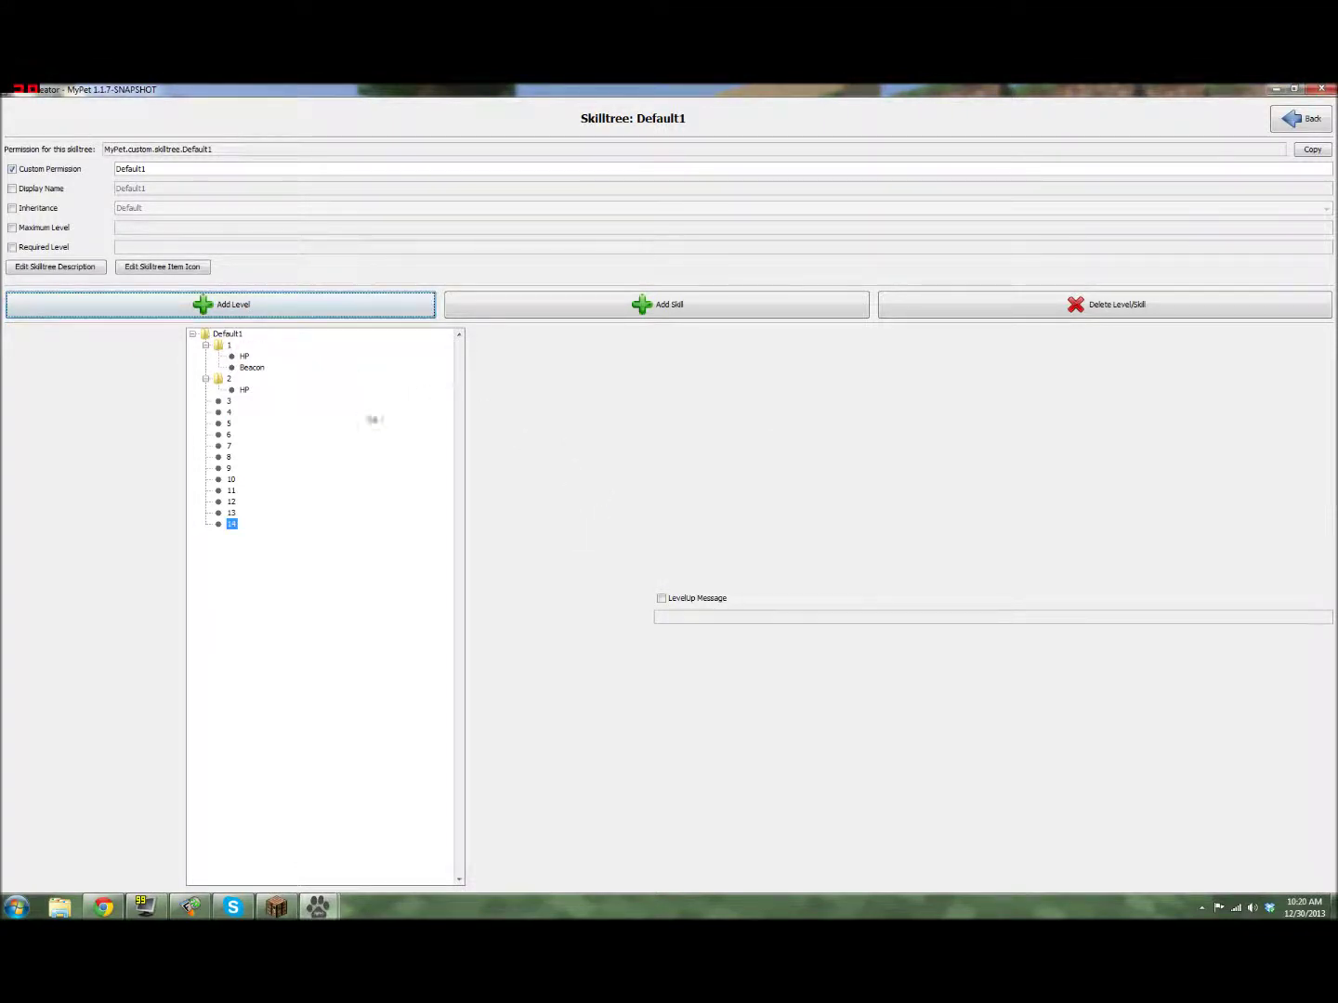
Enable the level-up message for level 2 of the Default1 skilltree
{"action": "left_click", "coordinate": [223, 347]}
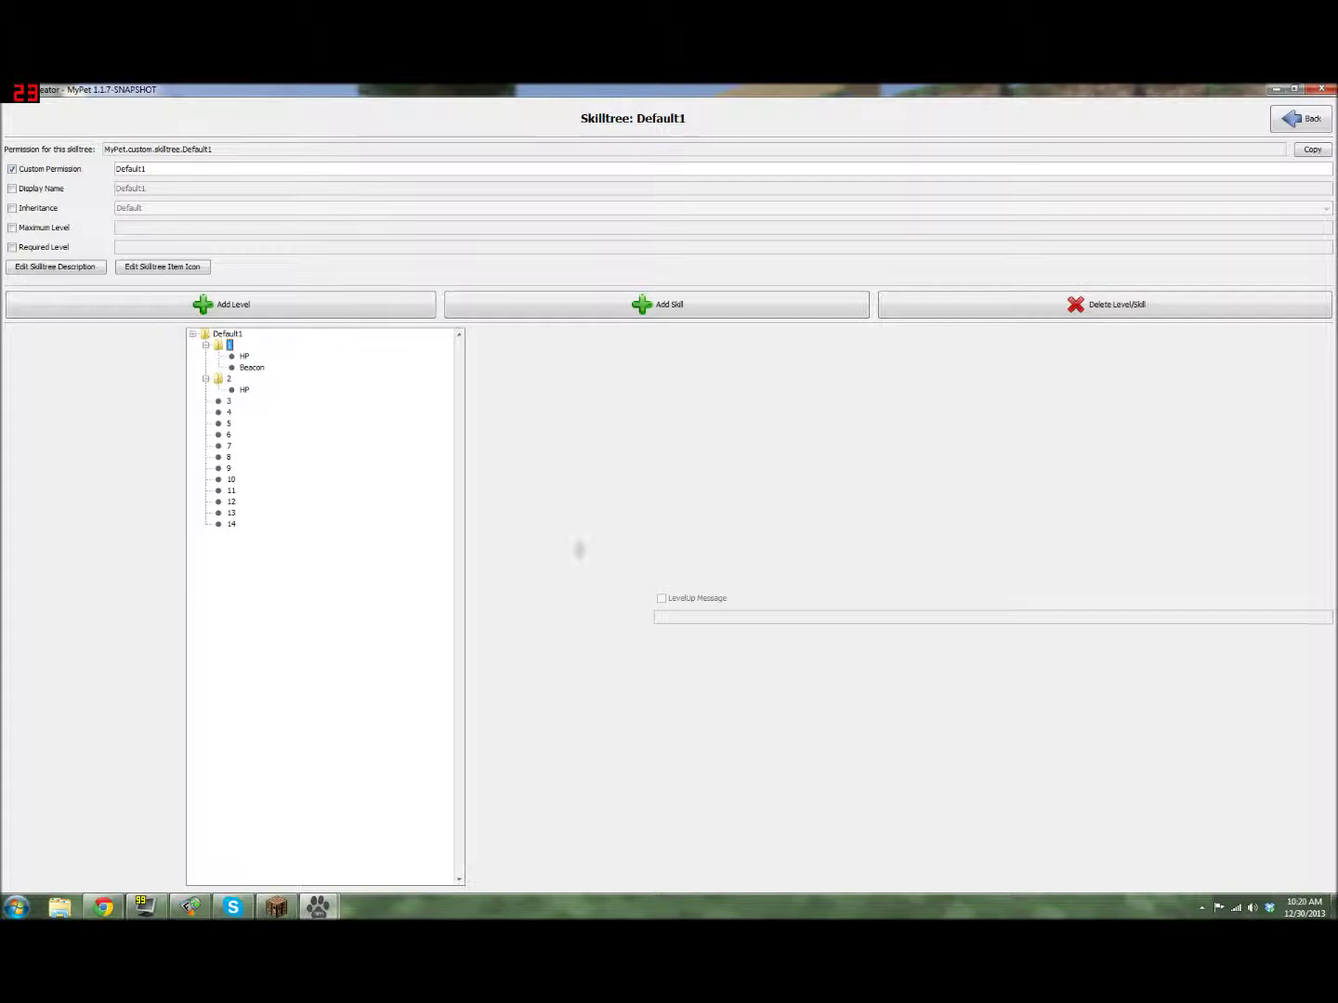
{"action": "left_click", "coordinate": [224, 381]}
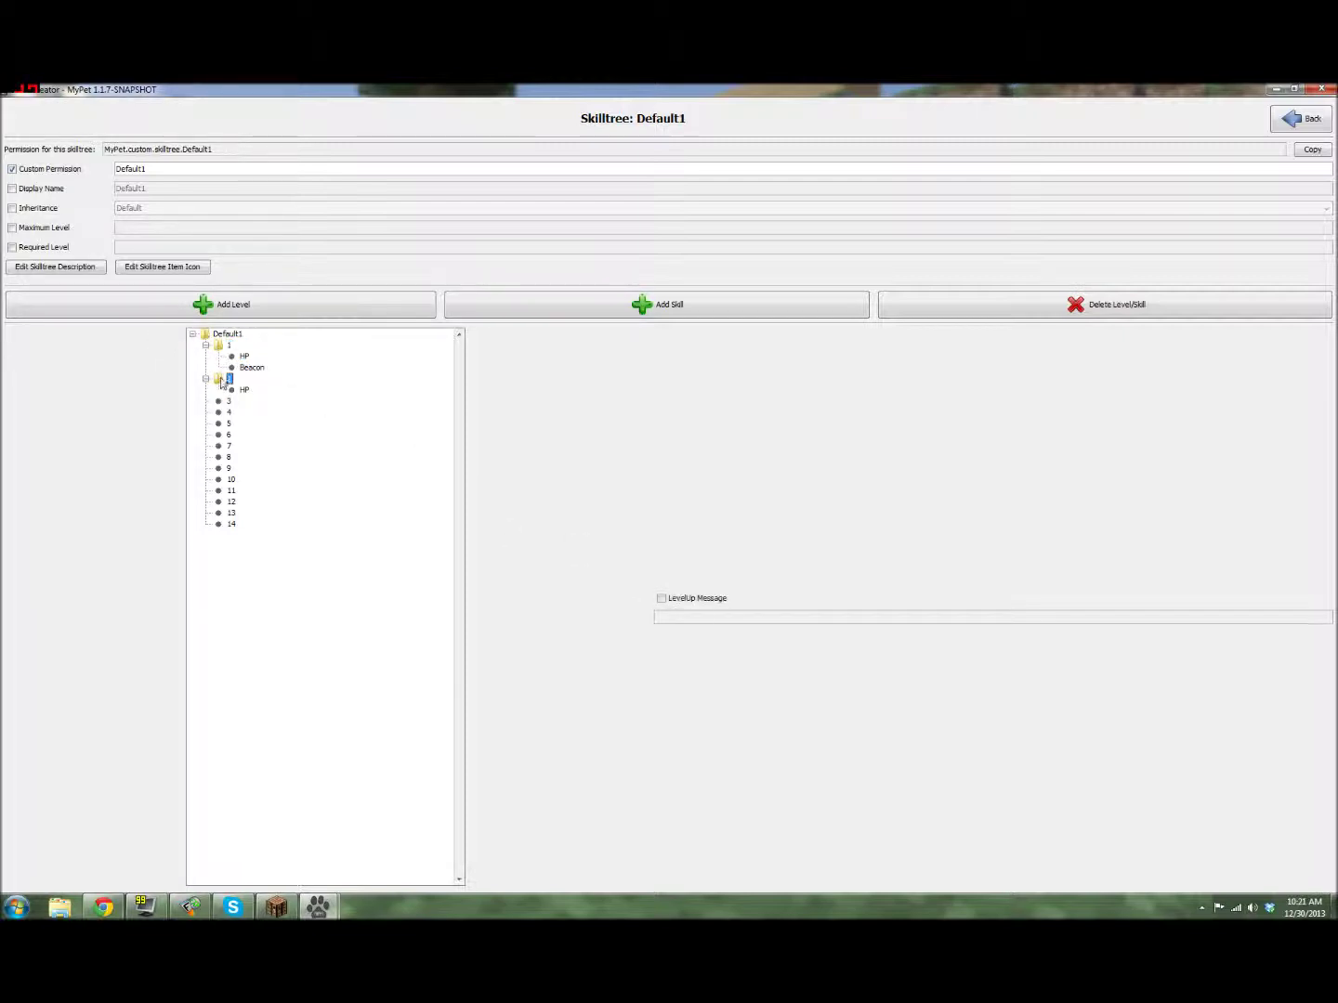
{"action": "left_click", "coordinate": [662, 598]}
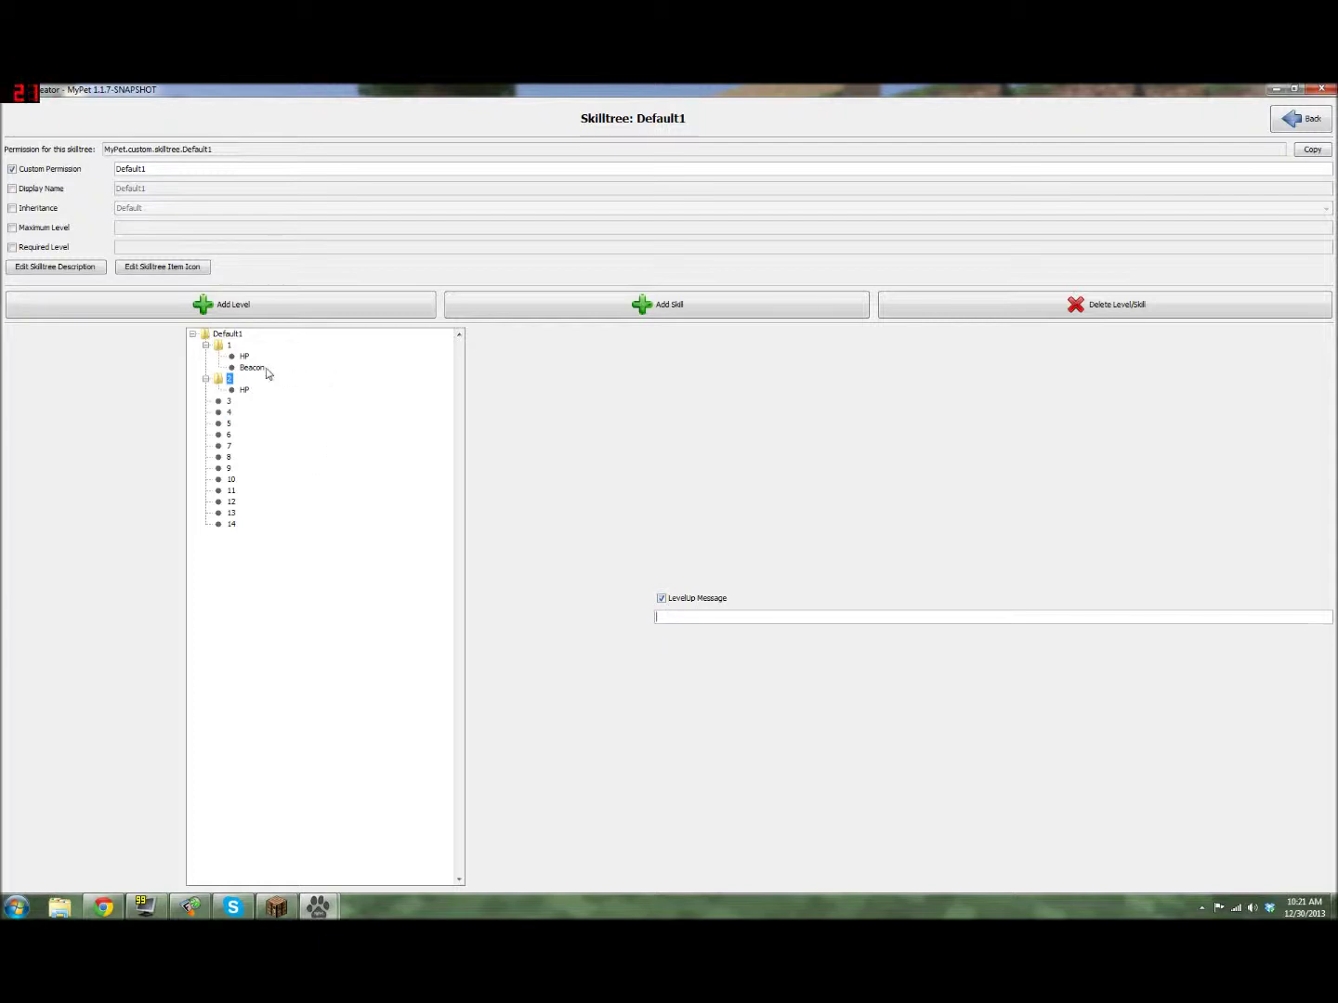
Add the Behavior skill to level 3 of the Default1 skilltree
{"action": "left_click", "coordinate": [230, 401]}
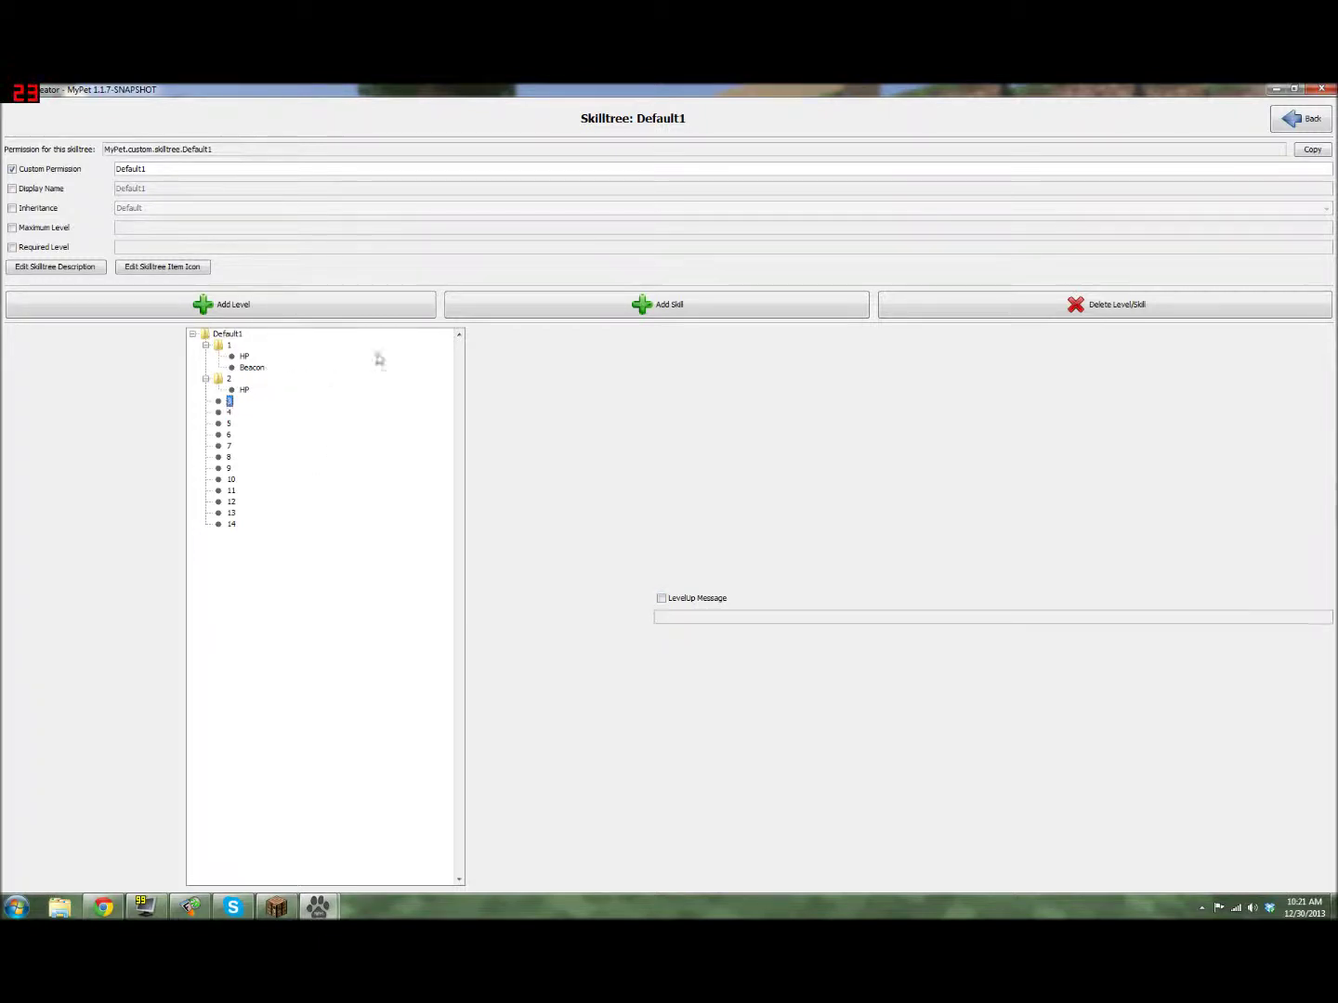
{"action": "left_click", "coordinate": [534, 297]}
{"action": "left_click", "coordinate": [682, 489]}
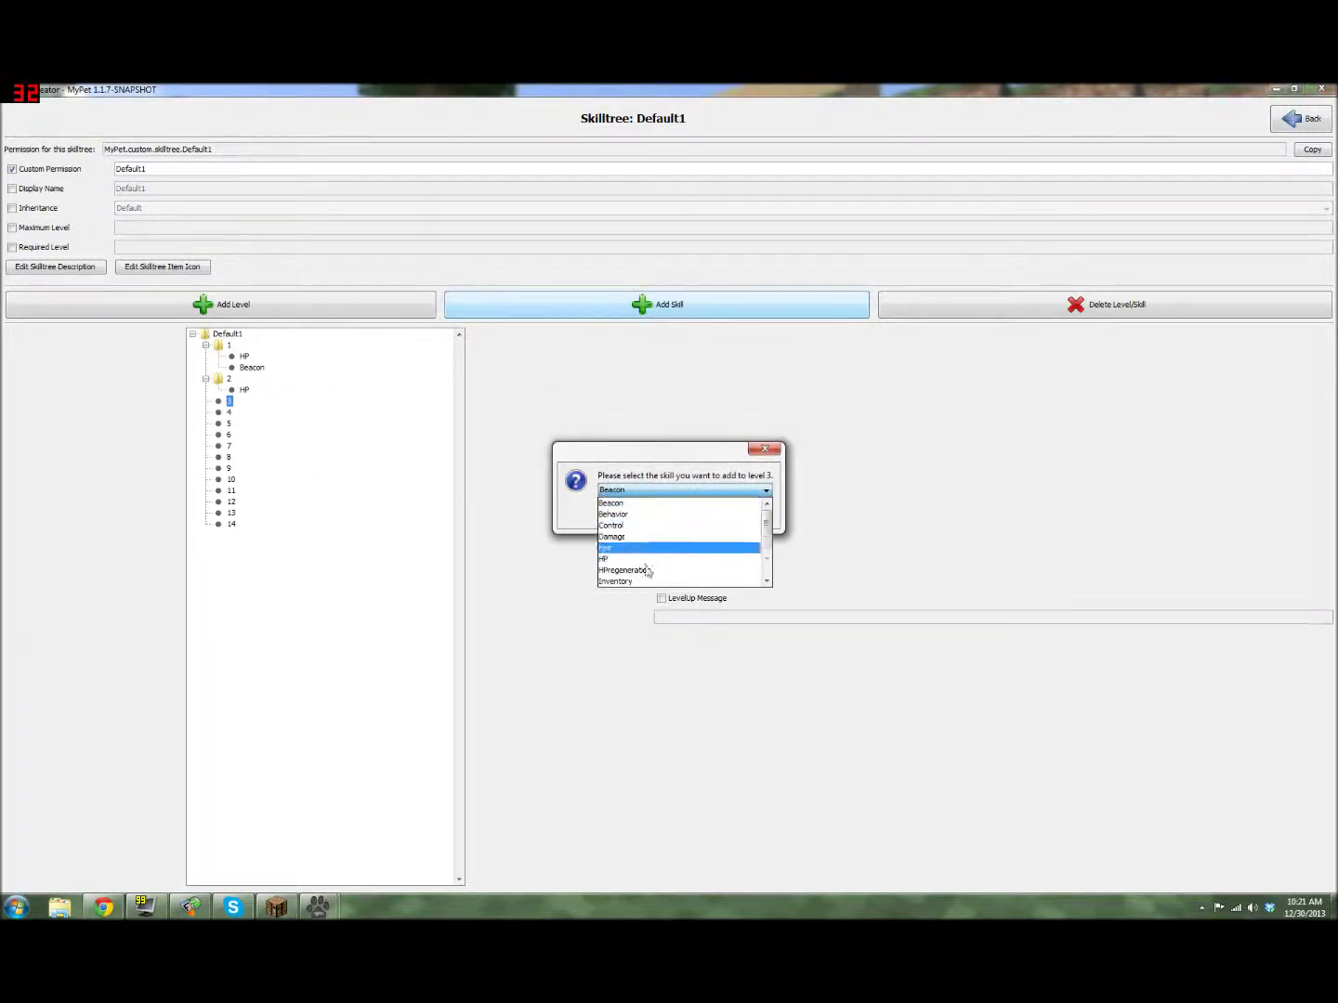
{"action": "left_click", "coordinate": [645, 514]}
{"action": "left_click", "coordinate": [645, 517]}
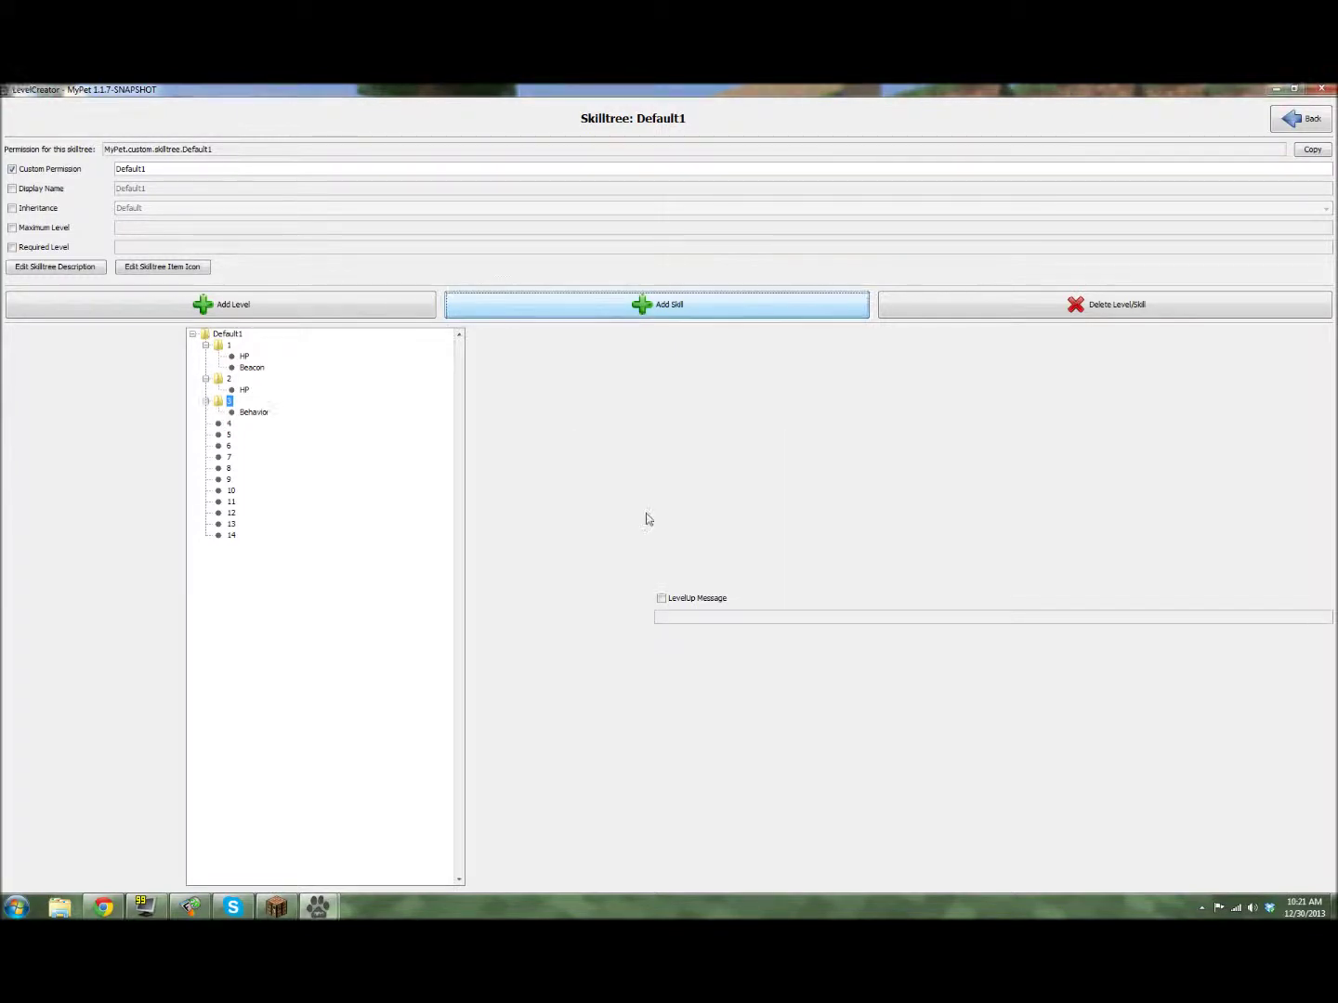
Turn off the Friendly, Aggressive and Farm modes of level 3's Behavior skill, save, and enable level 3's level-up message
{"action": "double_click", "coordinate": [253, 411]}
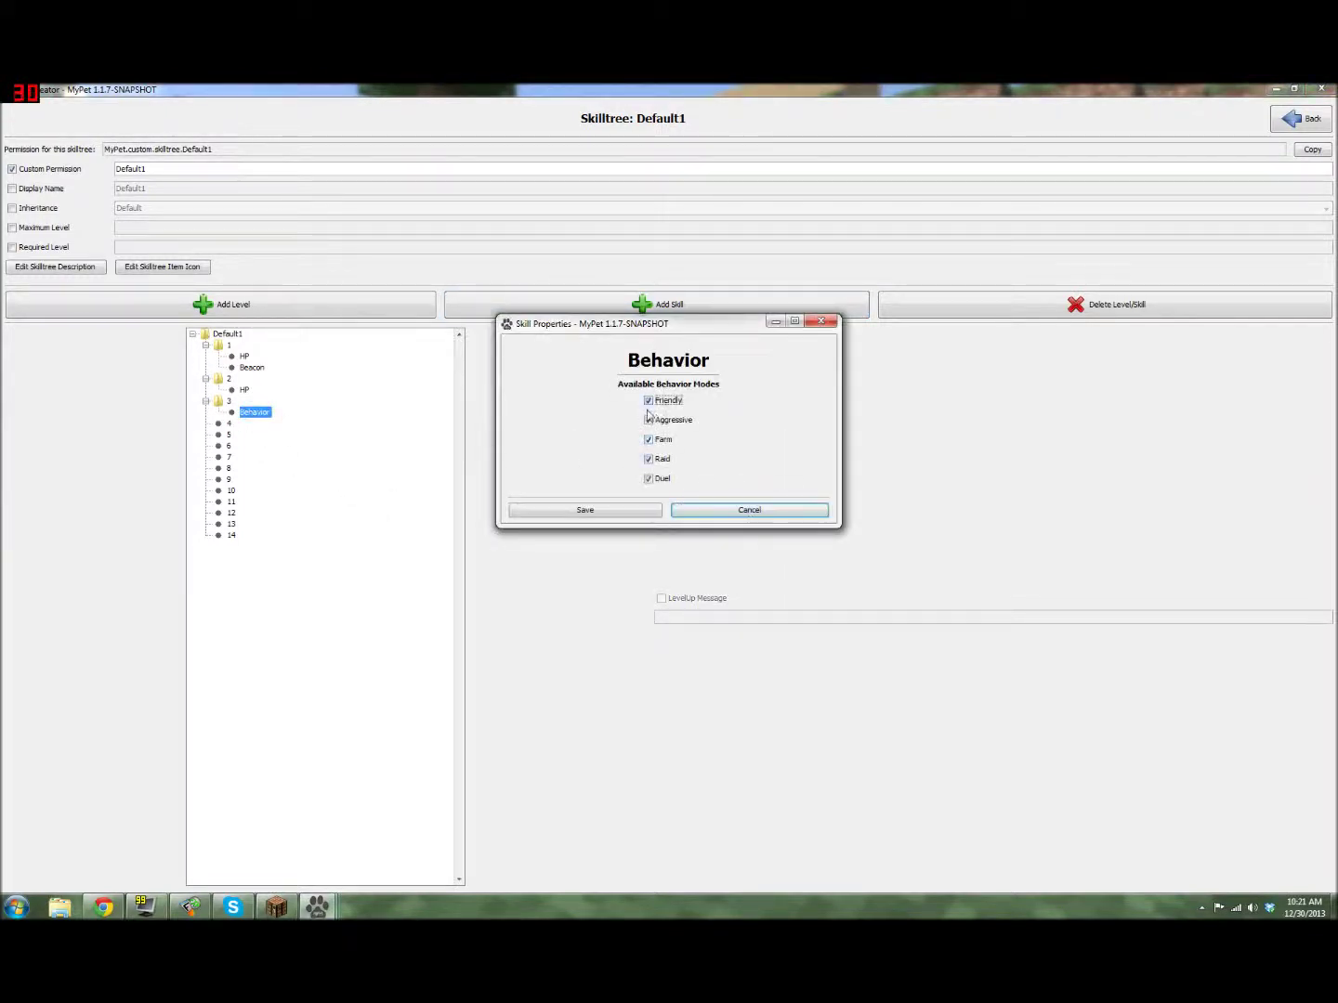
{"action": "left_click", "coordinate": [648, 441]}
{"action": "left_click", "coordinate": [647, 459]}
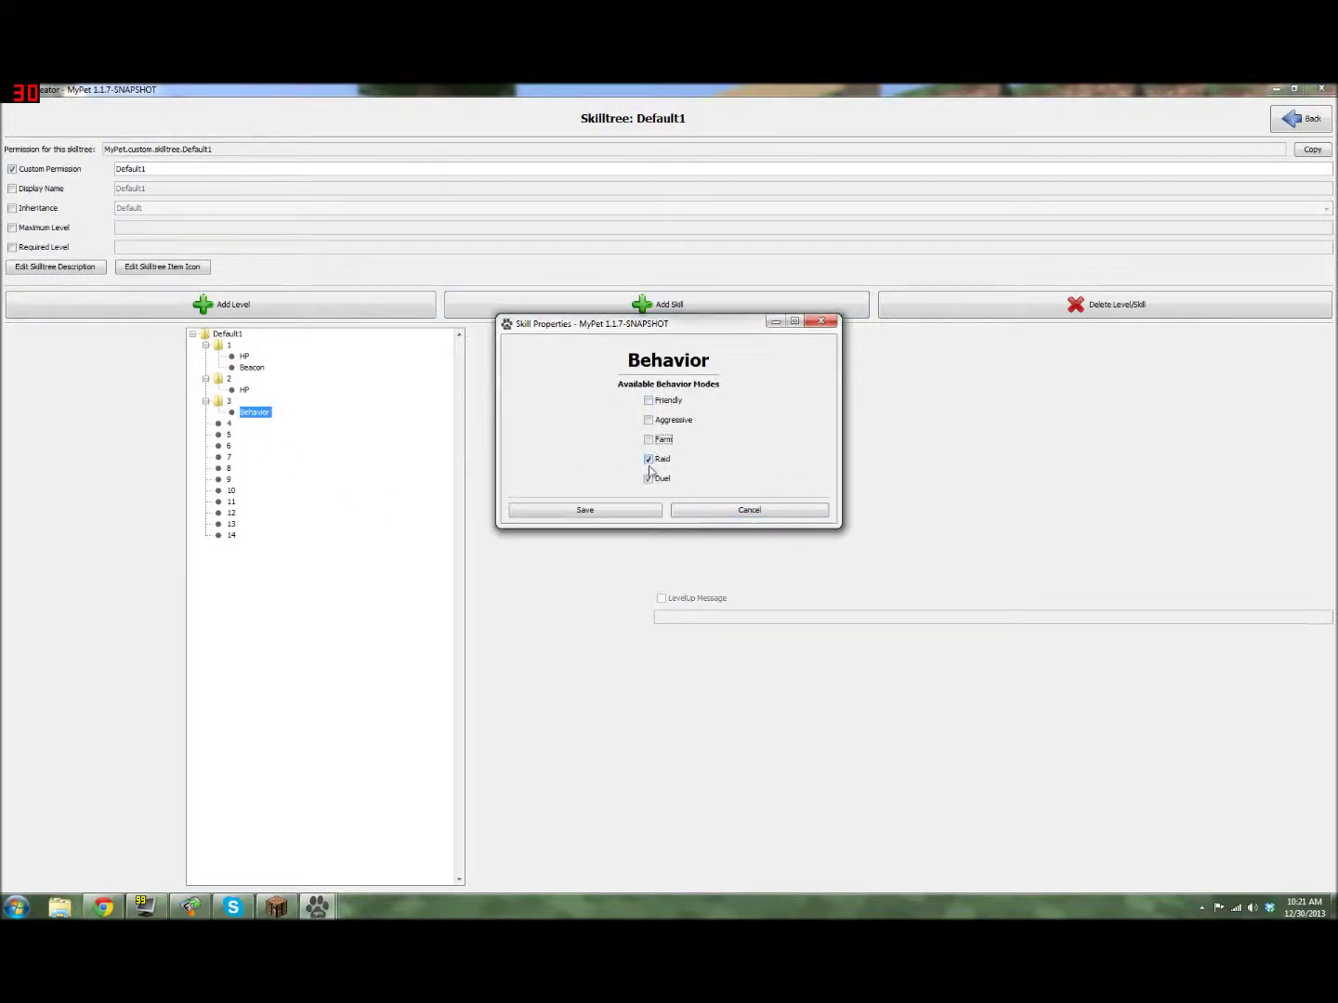
{"action": "left_click", "coordinate": [635, 513]}
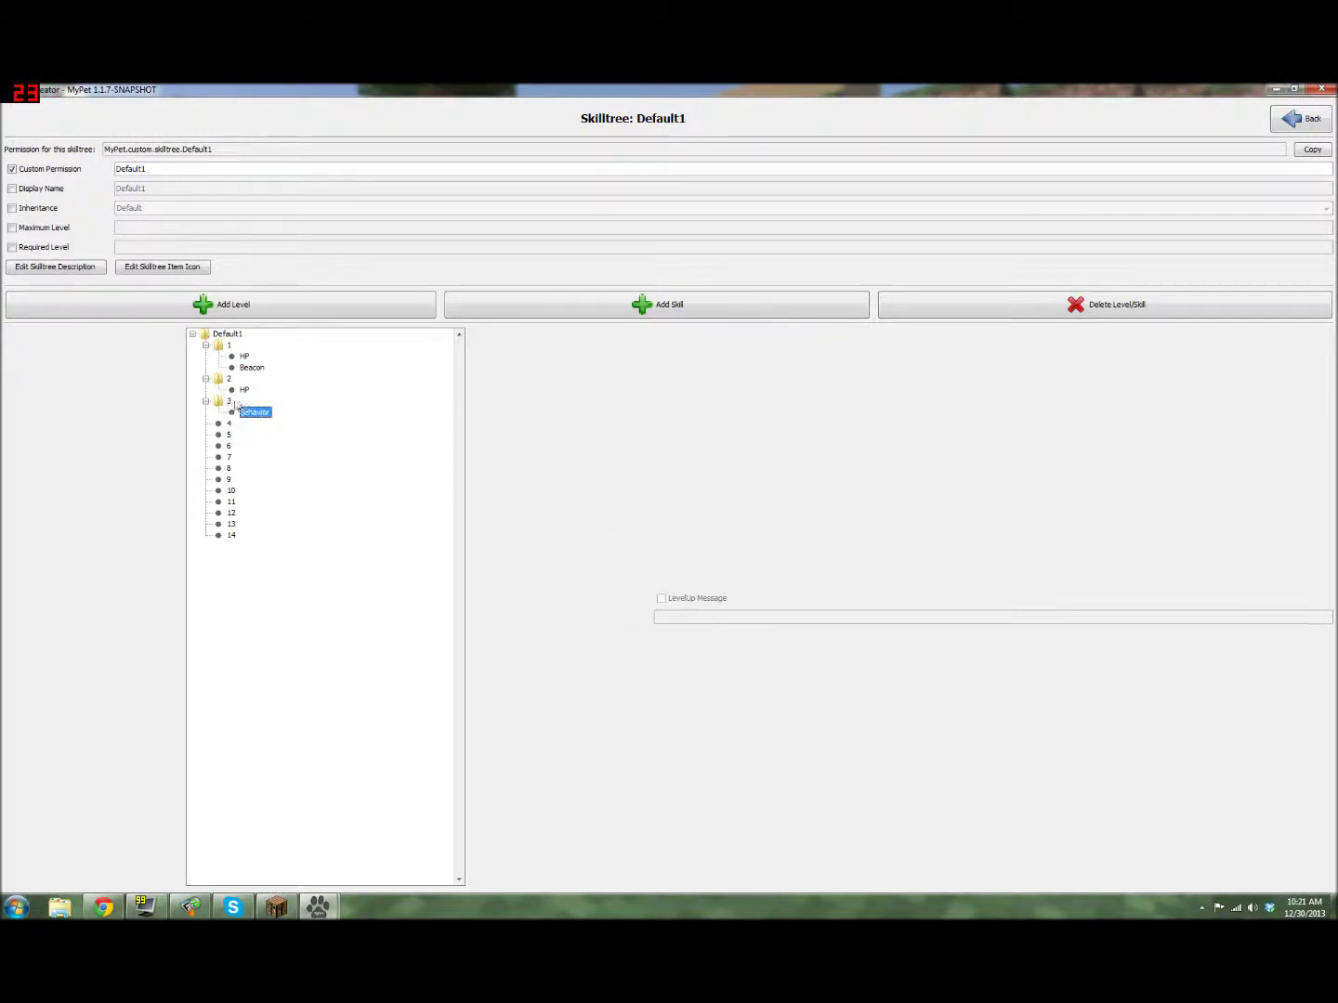
{"action": "left_click", "coordinate": [232, 403]}
{"action": "left_click", "coordinate": [661, 599]}
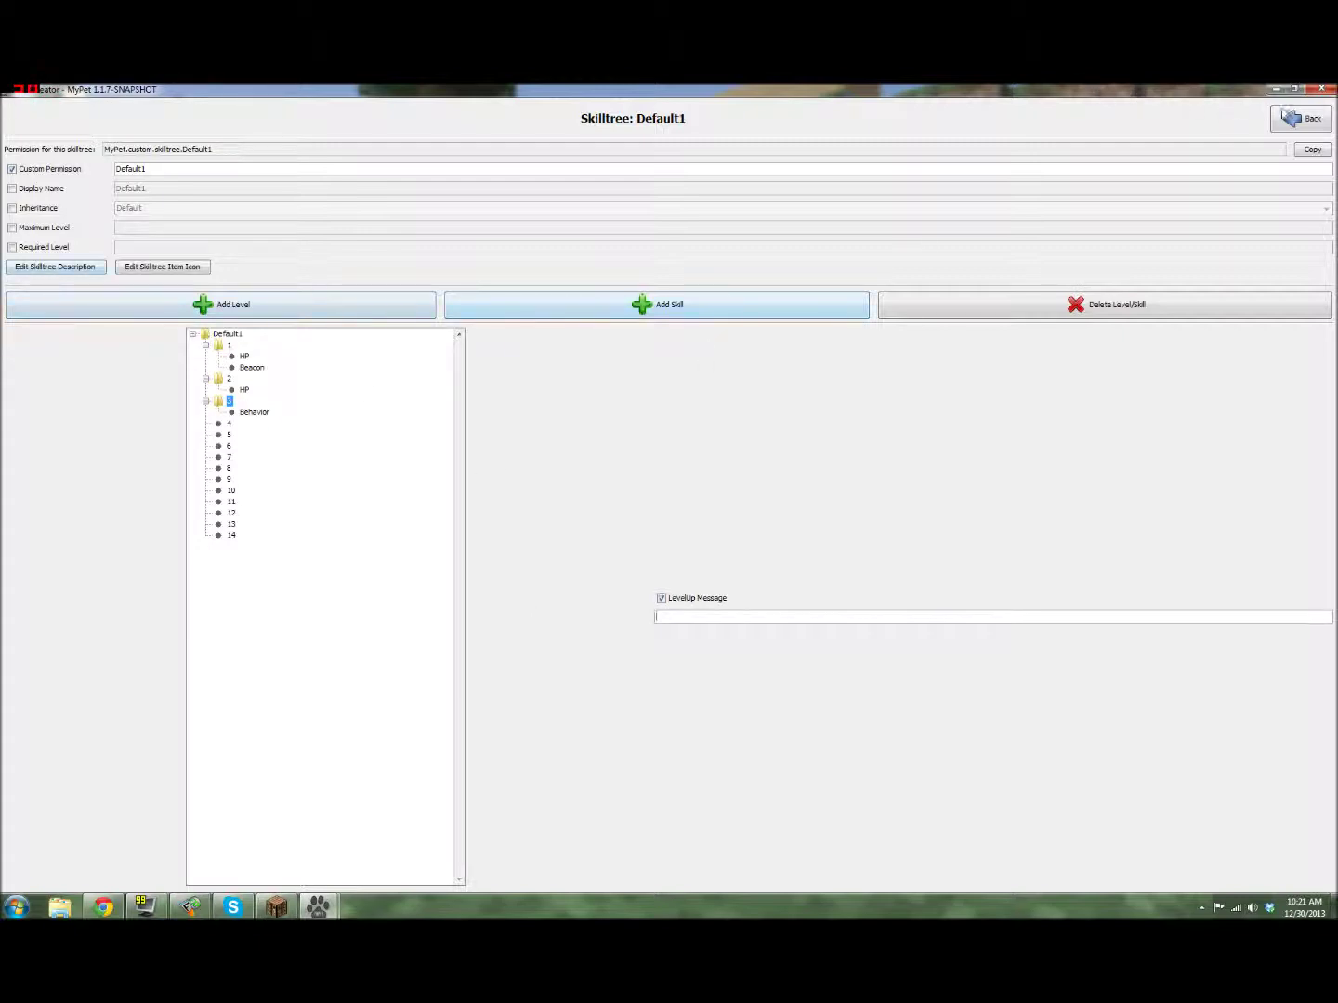
Enable inheritance for the Default1 skilltree and make it inherit from Ride
{"action": "left_click", "coordinate": [17, 209]}
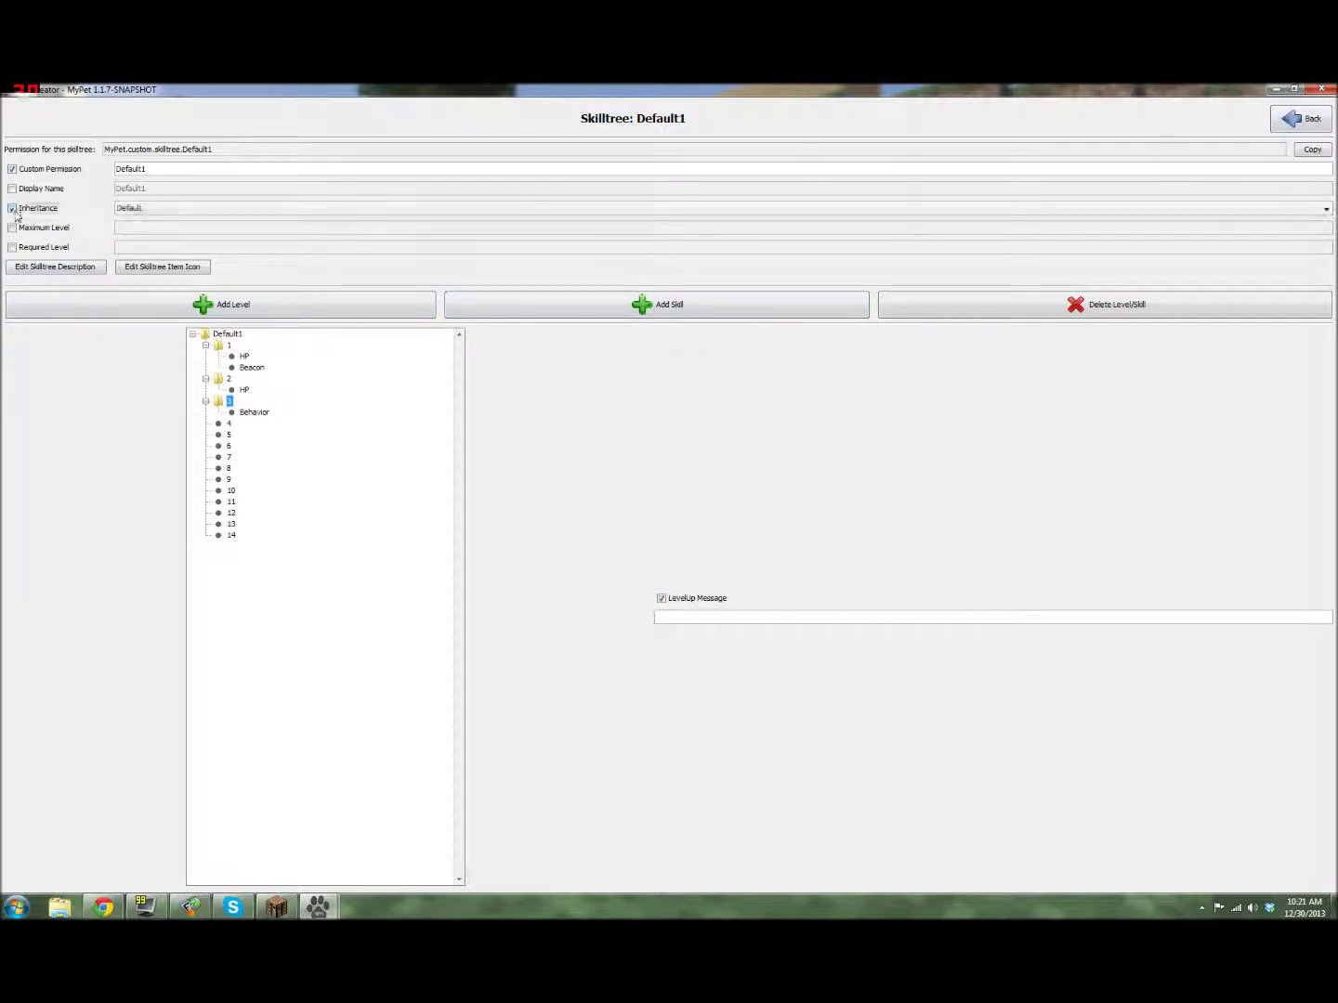
{"action": "left_click", "coordinate": [1070, 213]}
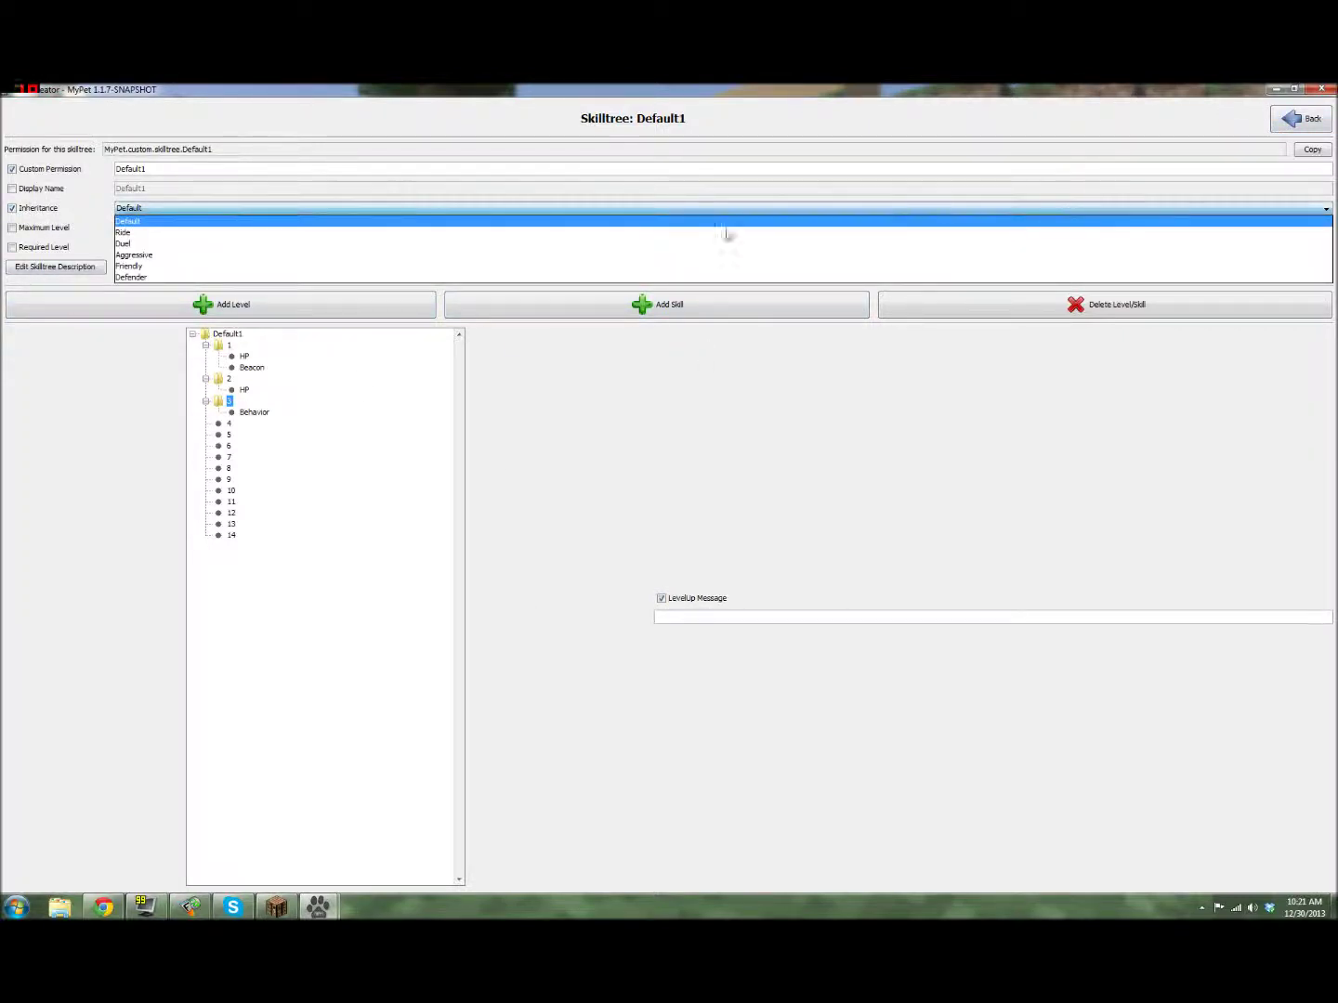
{"action": "left_click", "coordinate": [141, 240]}
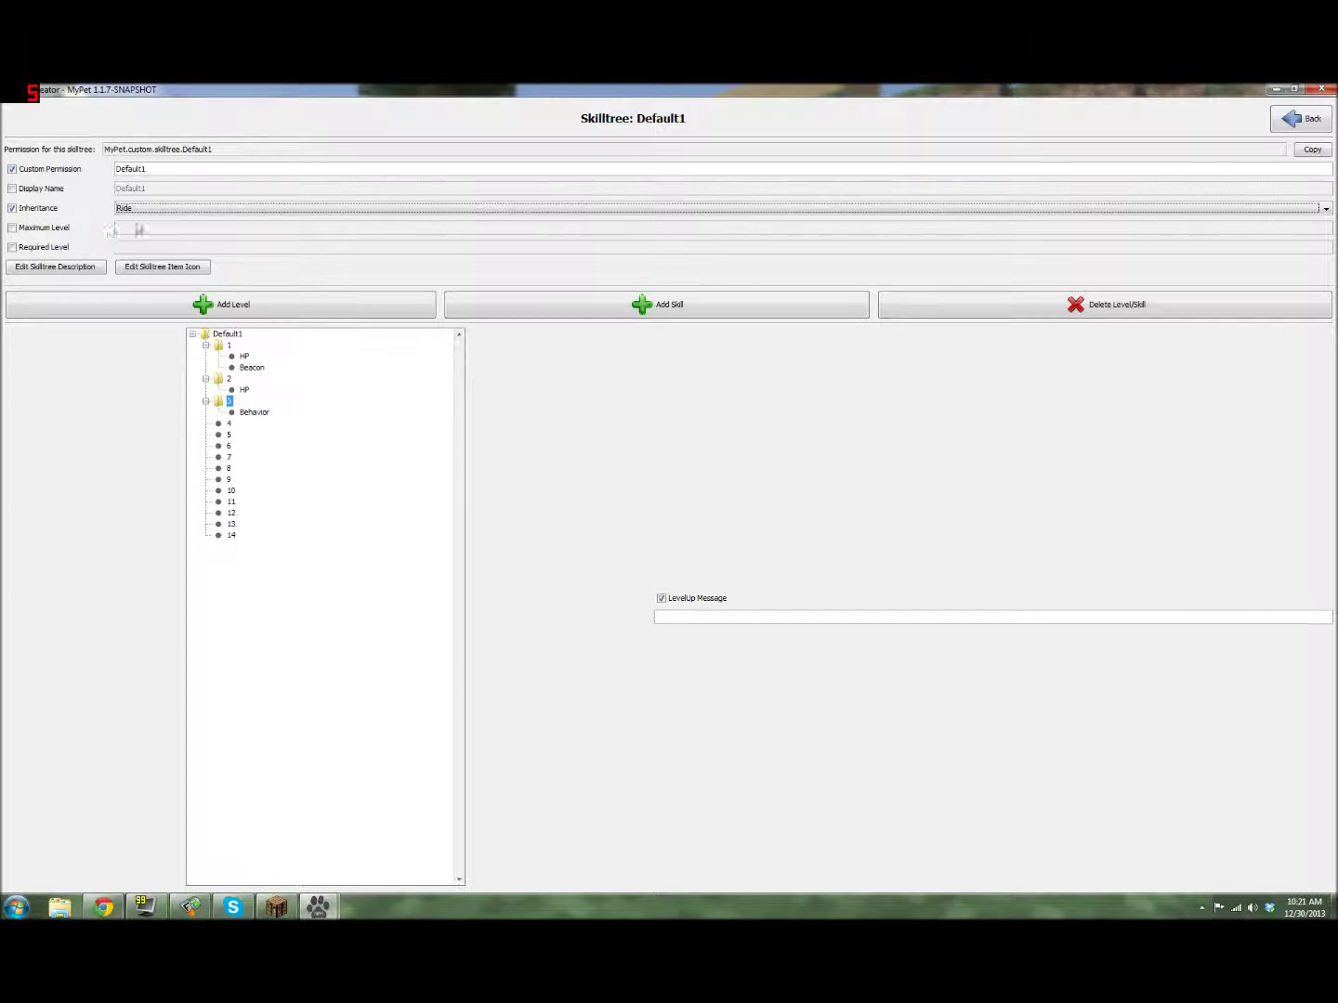
{"action": "left_click", "coordinate": [173, 208]}
{"action": "left_click", "coordinate": [173, 209]}
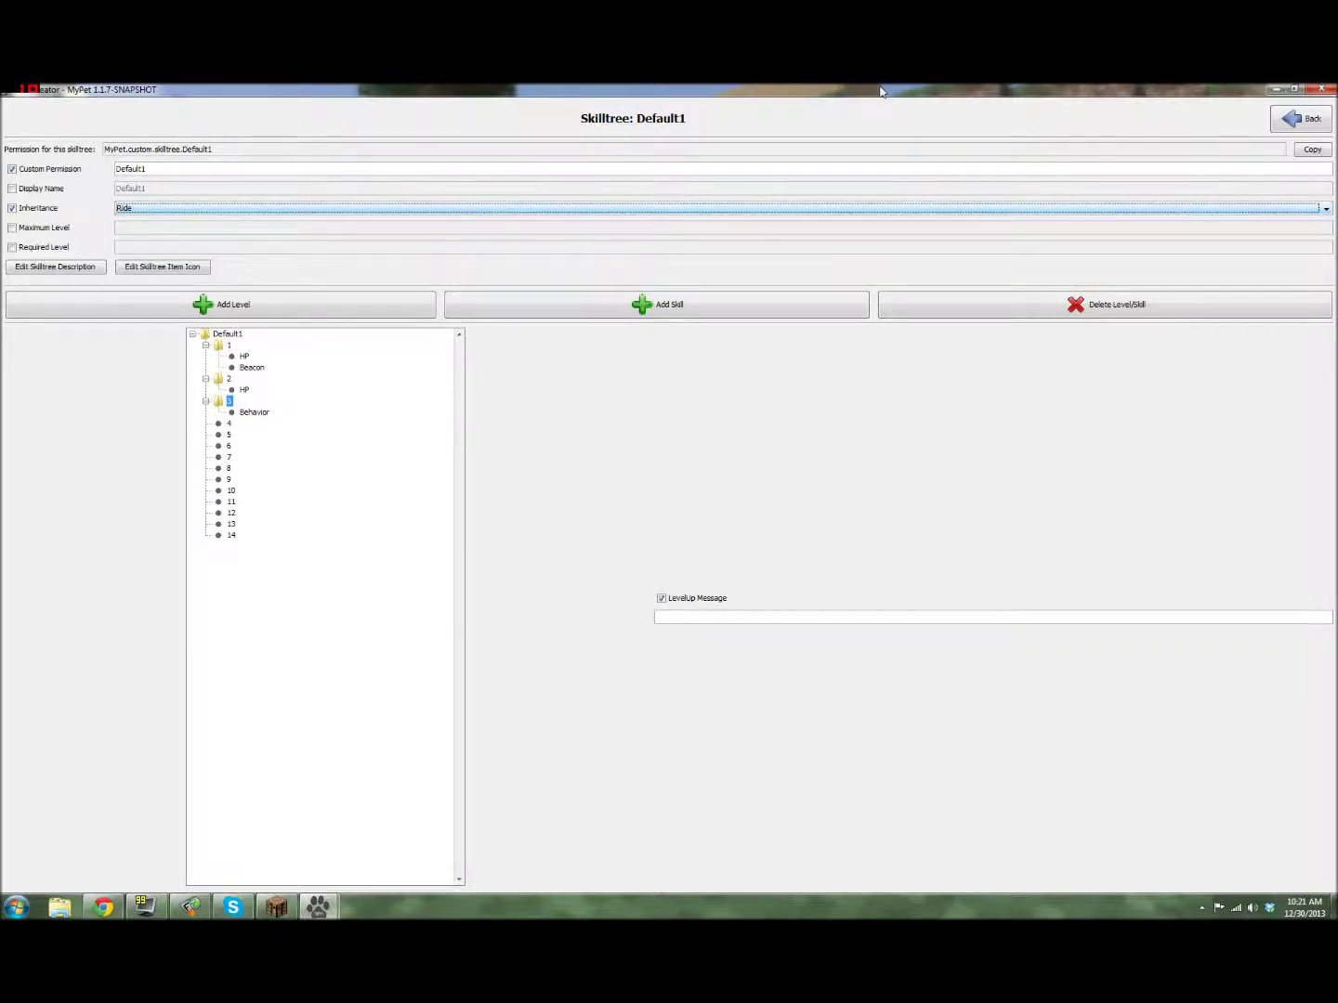
Return to the skilltree list and delete the Default1 skilltree
{"action": "left_click", "coordinate": [1299, 129]}
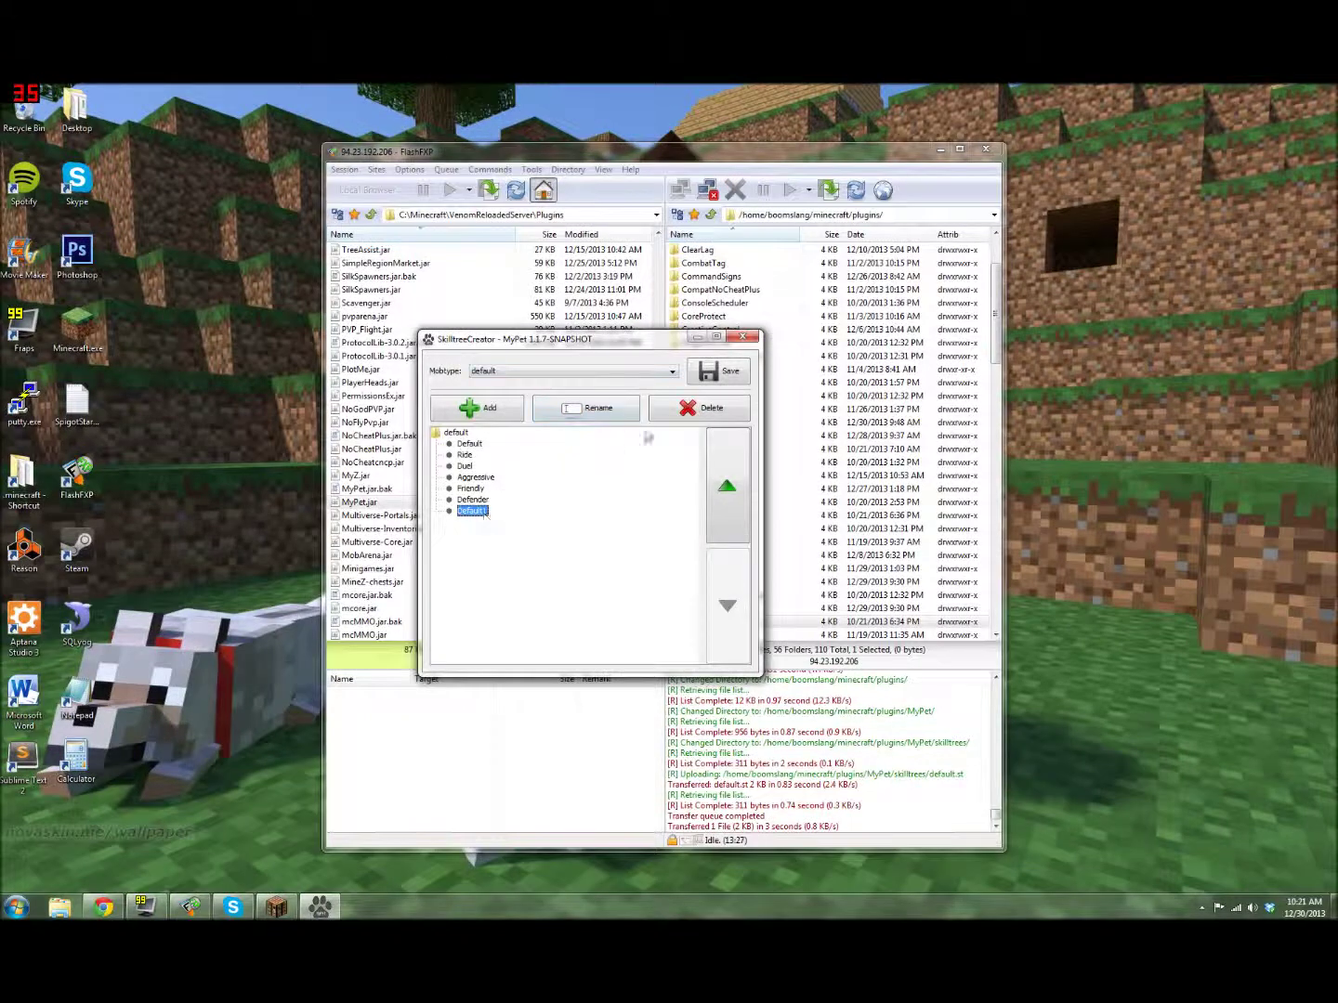
{"action": "left_click", "coordinate": [686, 413]}
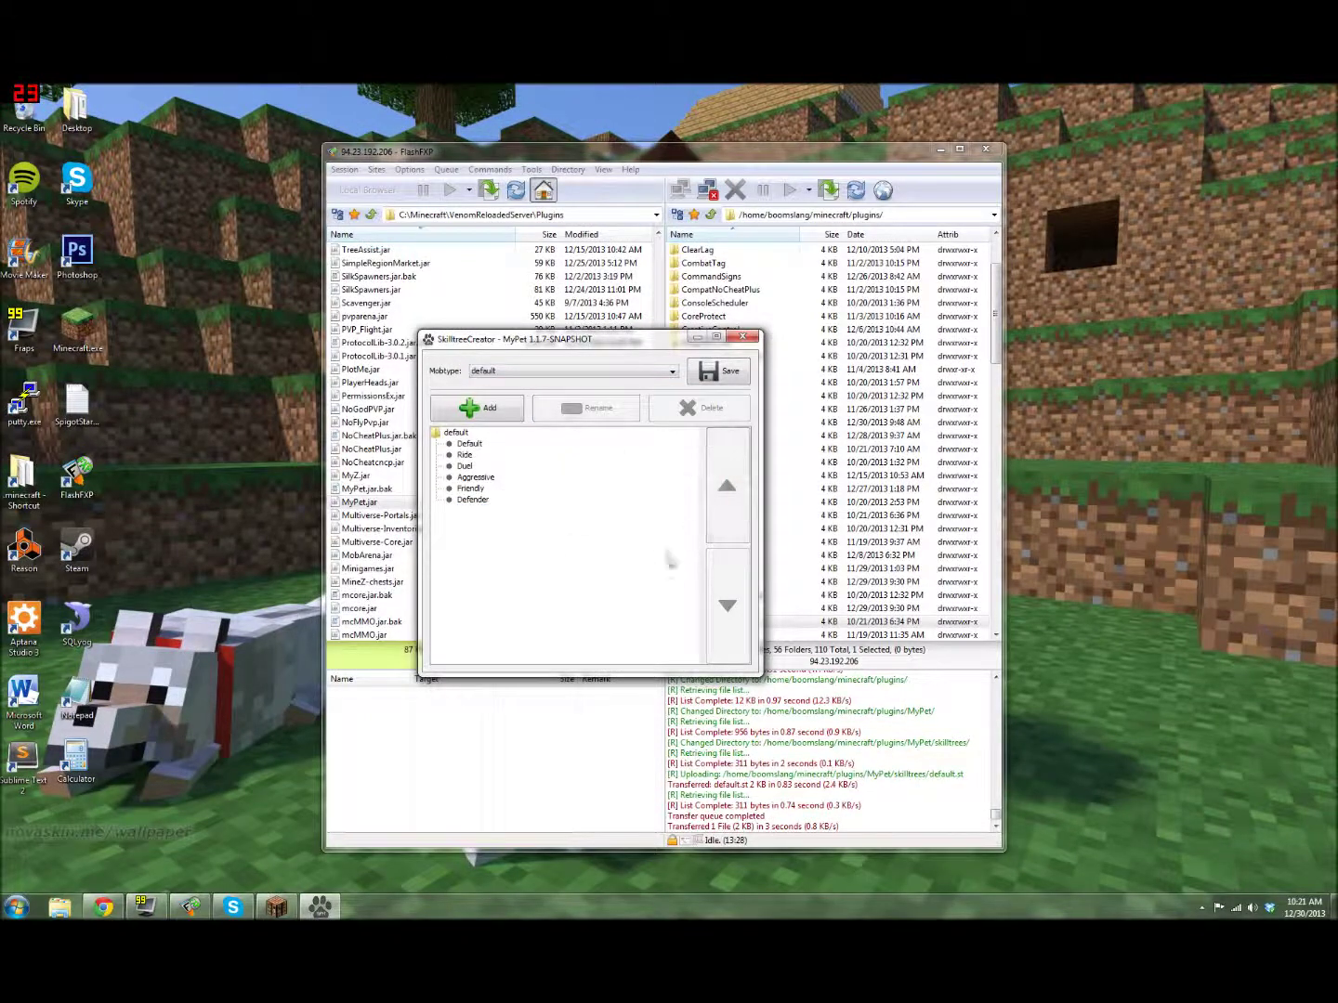
Examine the skills in levels 5, 9, 11, 14, 20 and 23 of the Aggressive skilltree, and return to the skilltree list
{"action": "left_click", "coordinate": [476, 477]}
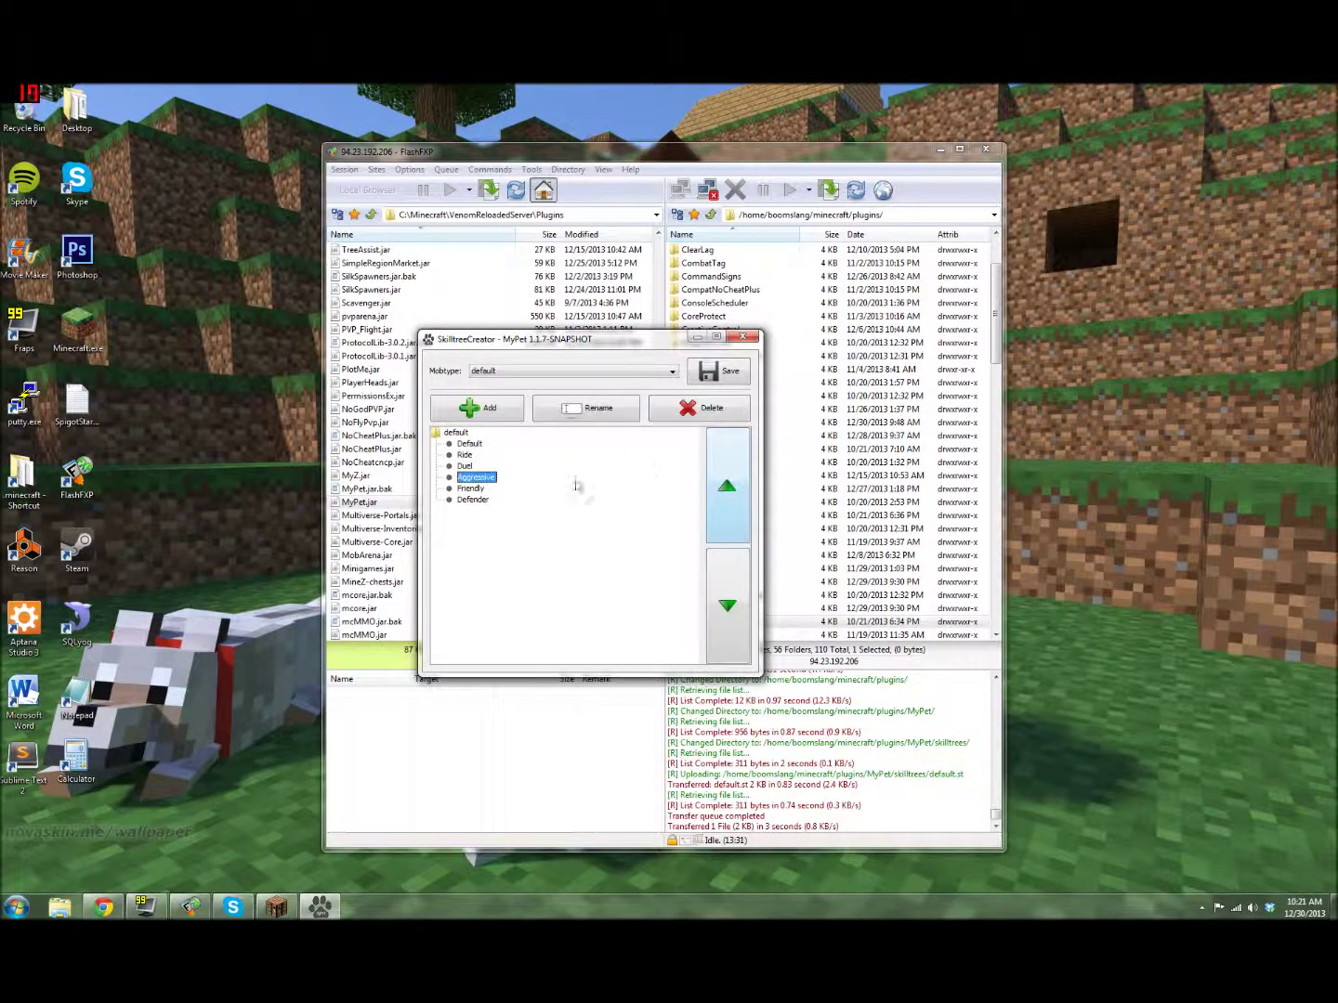
{"action": "right_click", "coordinate": [488, 480]}
{"action": "right_click", "coordinate": [486, 541]}
{"action": "right_click", "coordinate": [485, 540]}
{"action": "double_click", "coordinate": [482, 480]}
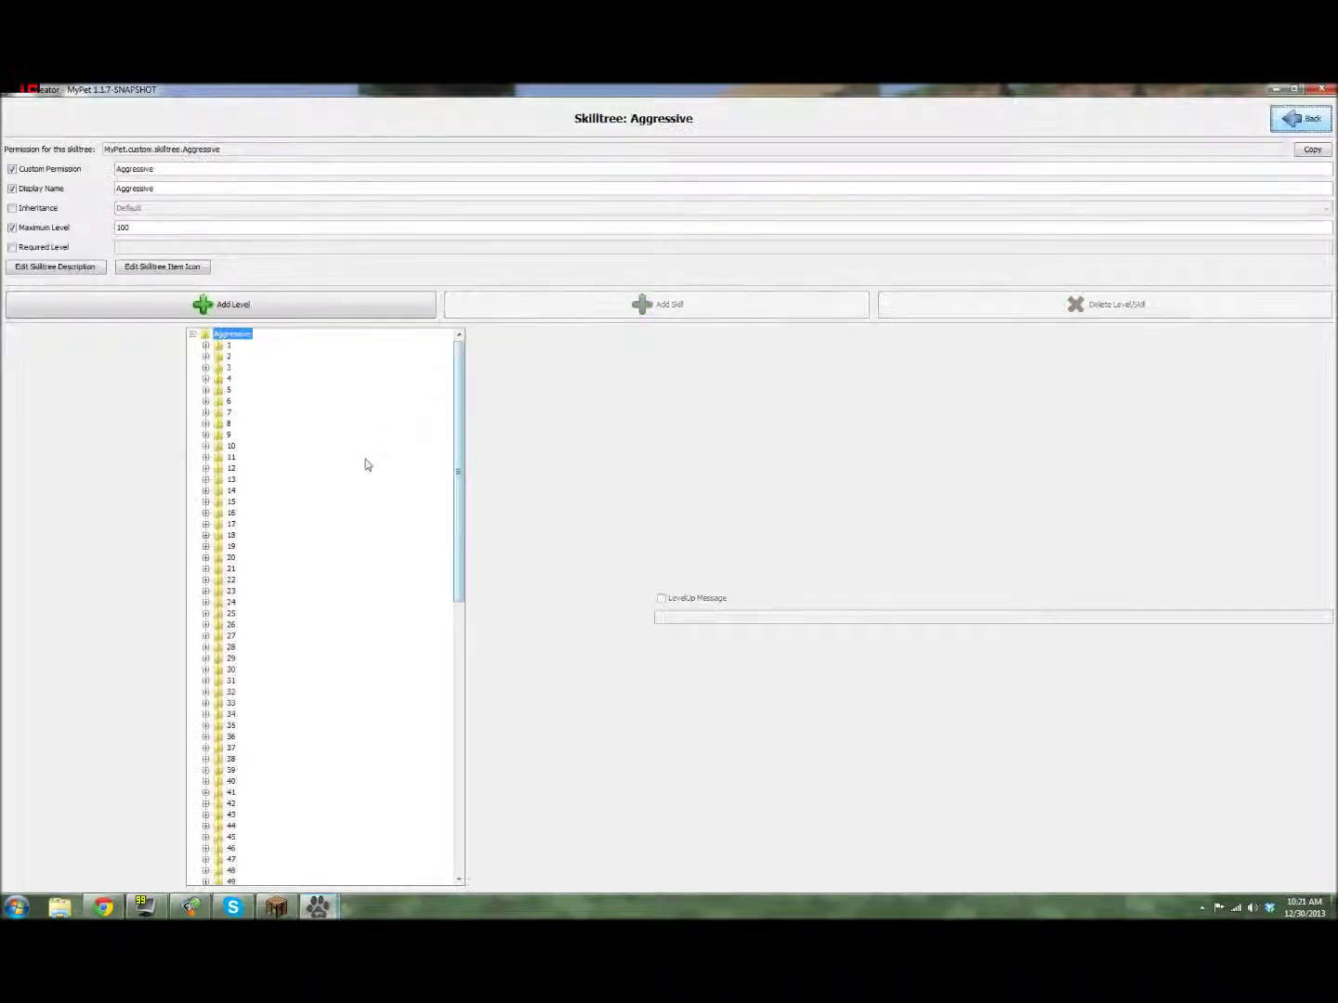
{"action": "left_click_drag", "start_coordinate": [456, 460], "coordinate": [459, 390]}
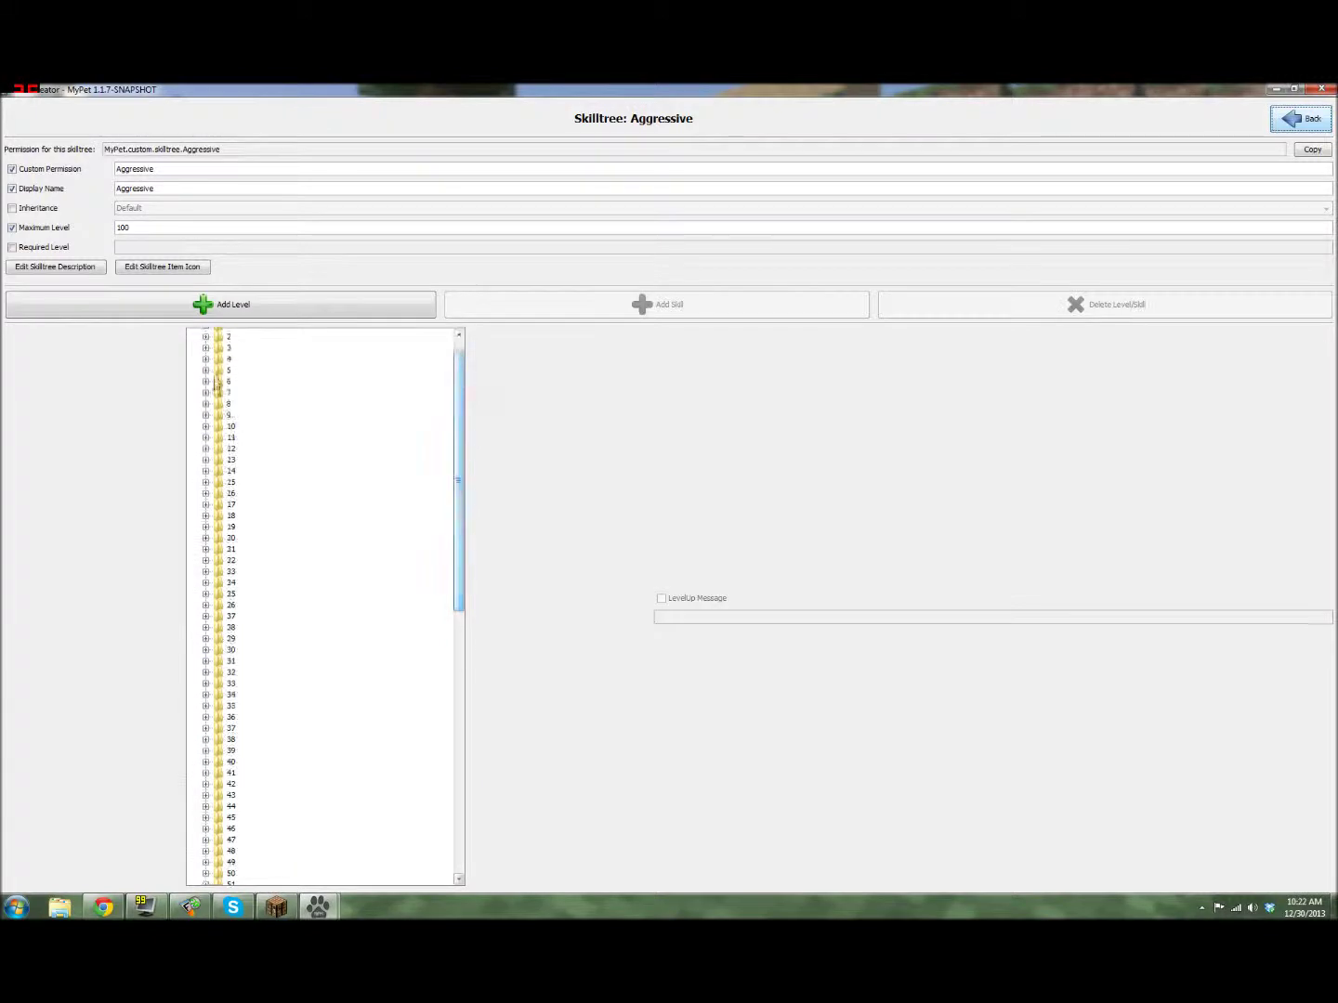
{"action": "left_click", "coordinate": [205, 370]}
{"action": "left_click", "coordinate": [206, 438]}
{"action": "left_click", "coordinate": [205, 471]}
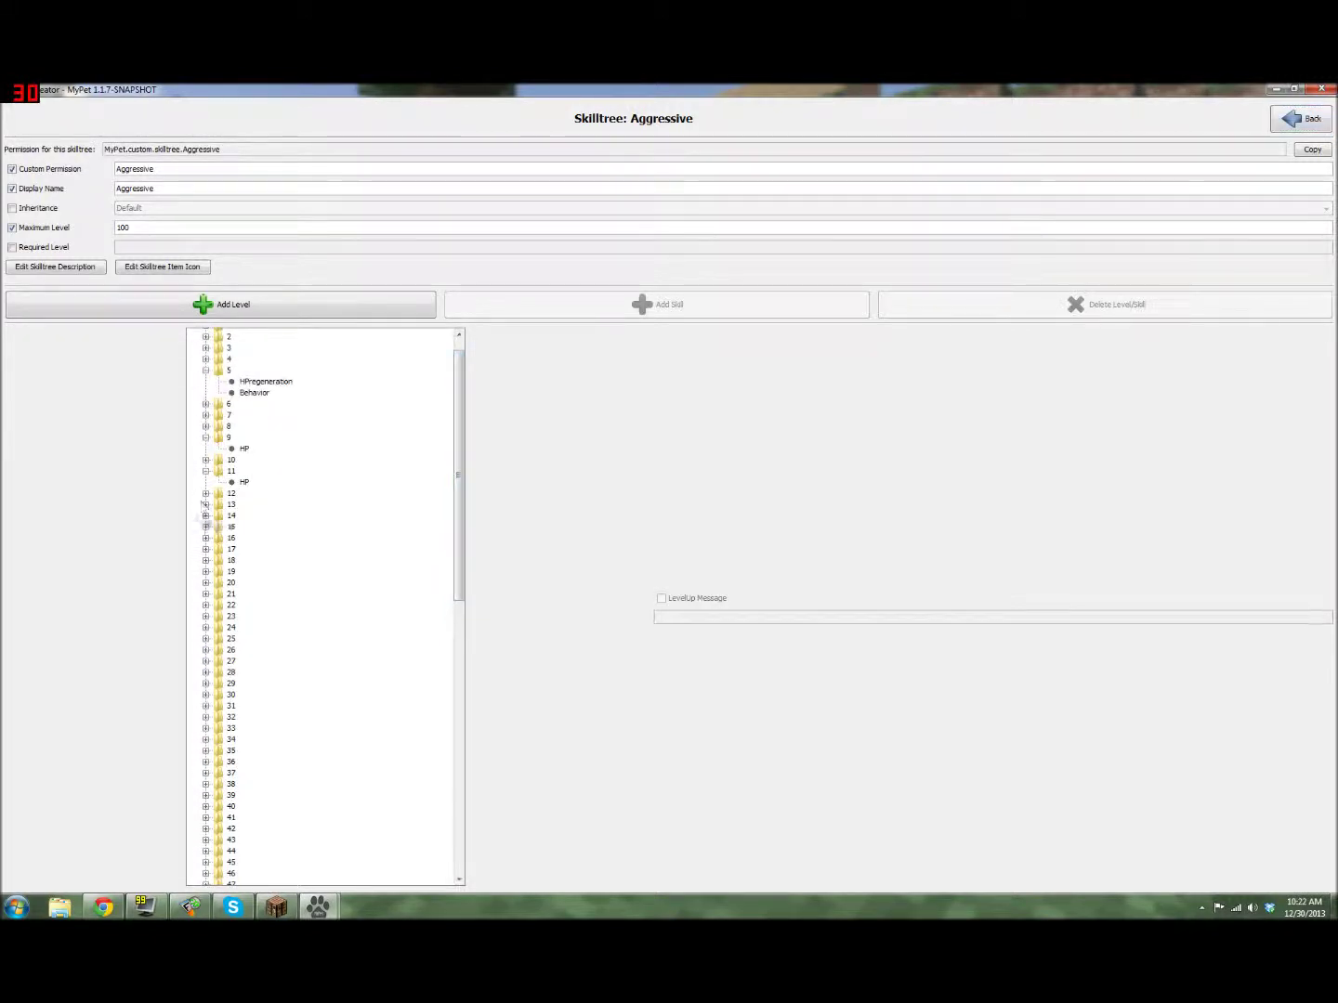
{"action": "left_click", "coordinate": [205, 515]}
{"action": "left_click", "coordinate": [205, 595]}
{"action": "left_click", "coordinate": [205, 649]}
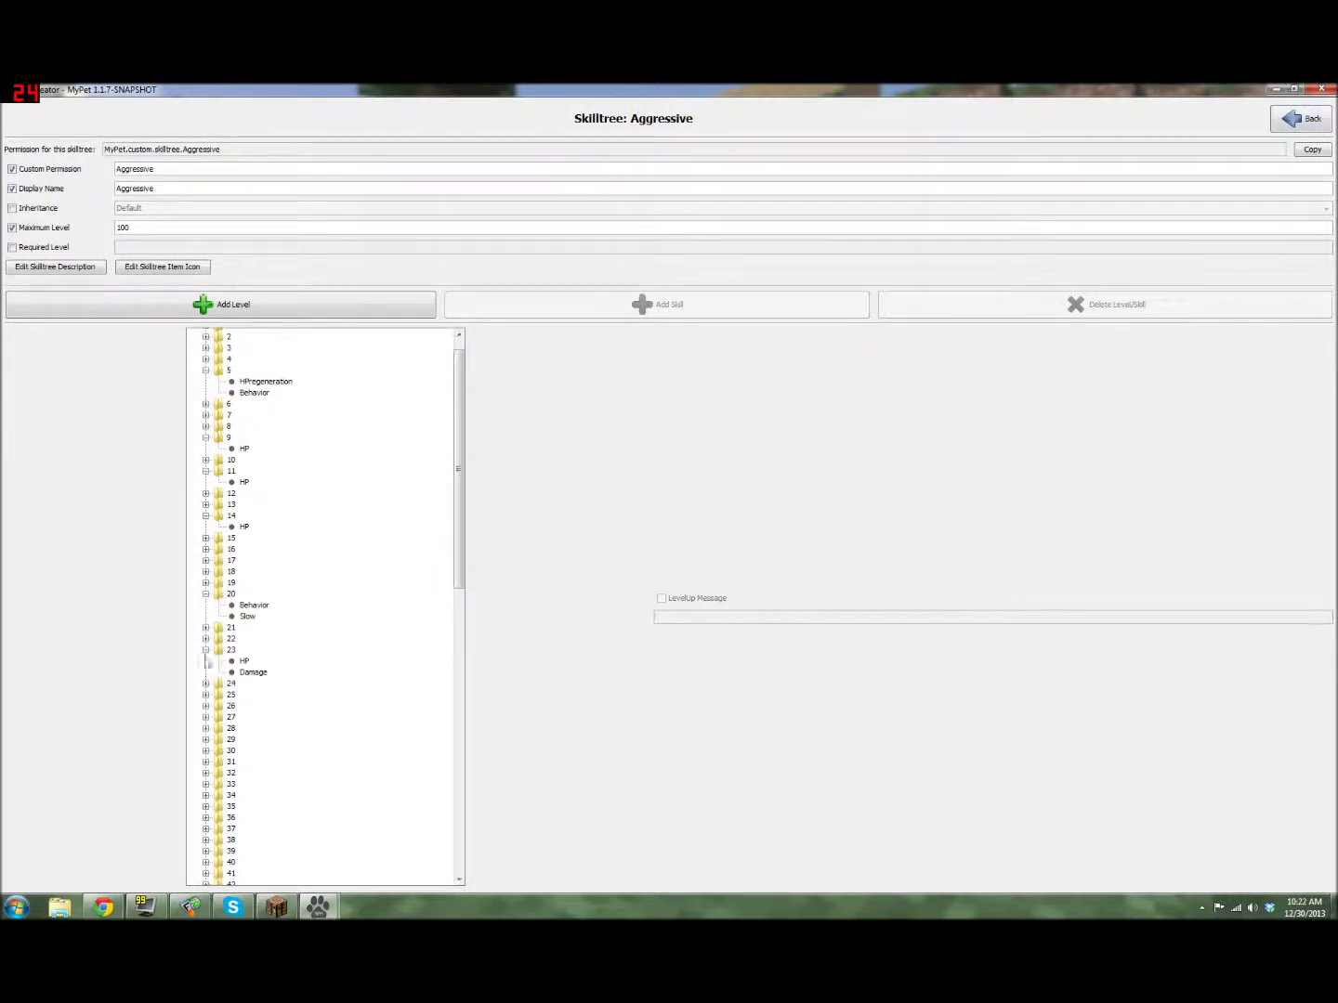
{"action": "key", "text": "Home"}
{"action": "left_click", "coordinate": [1313, 122]}
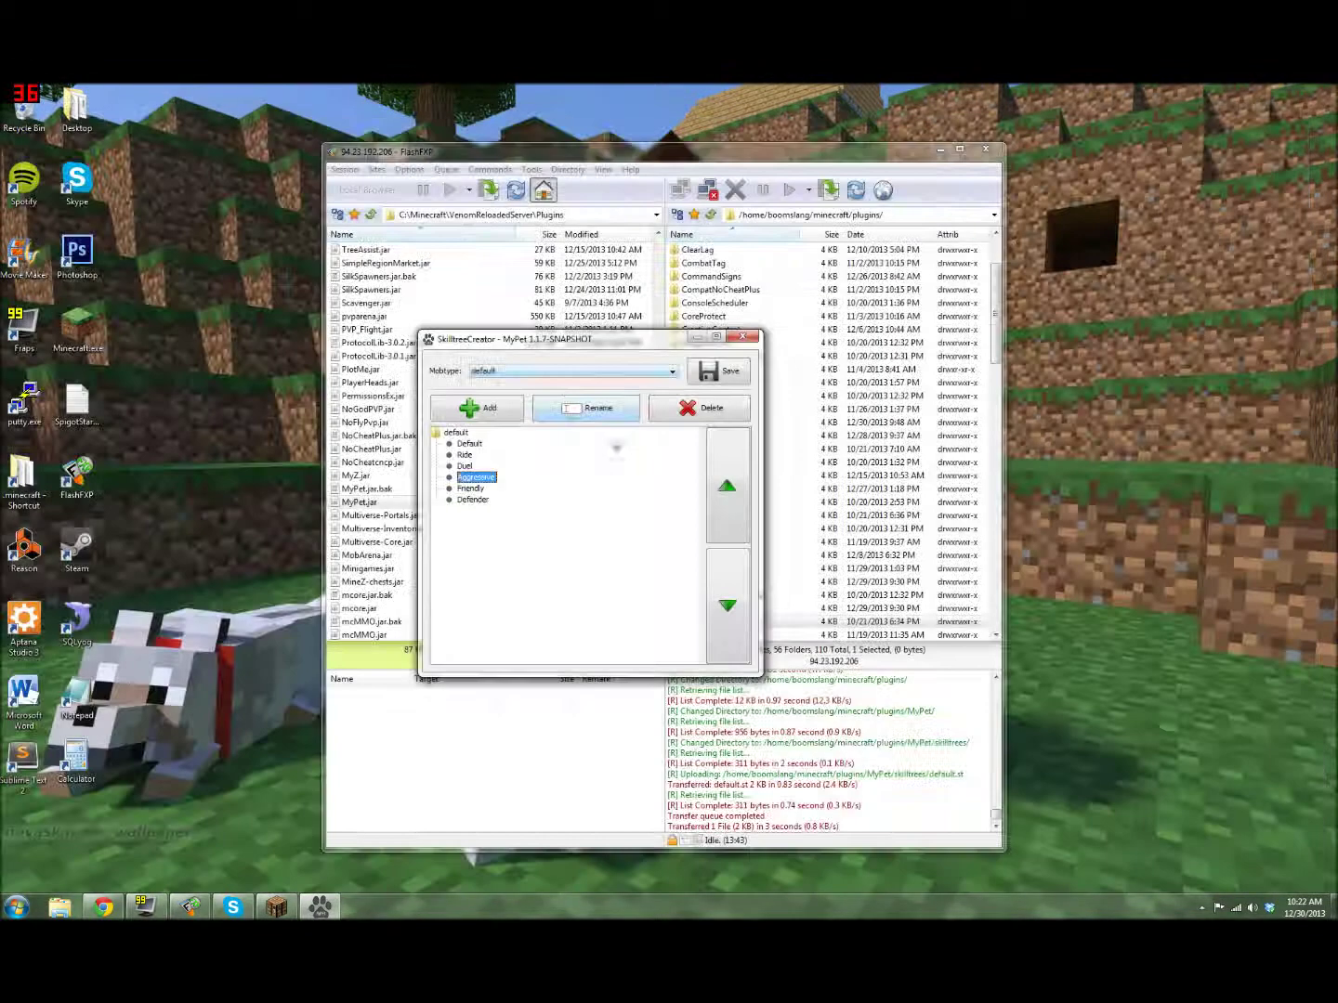
Copy and paste the Aggressive skilltree within the default mob type, check the copy's levels, and return to the list
{"action": "right_click", "coordinate": [484, 479]}
{"action": "right_click", "coordinate": [480, 554]}
{"action": "right_click", "coordinate": [480, 553]}
{"action": "left_click", "coordinate": [512, 577]}
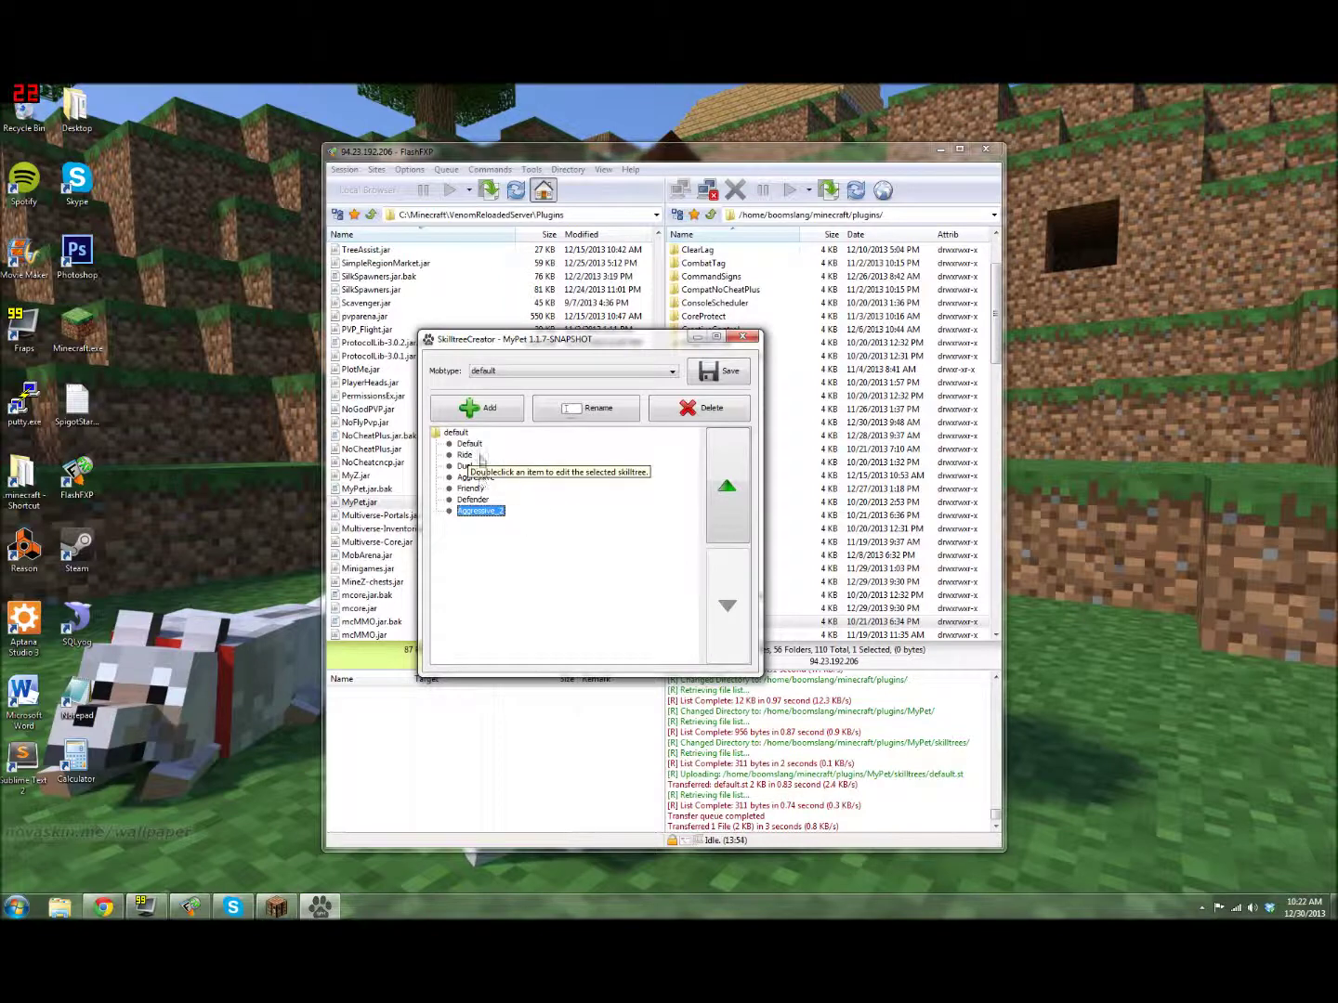
{"action": "double_click", "coordinate": [481, 511]}
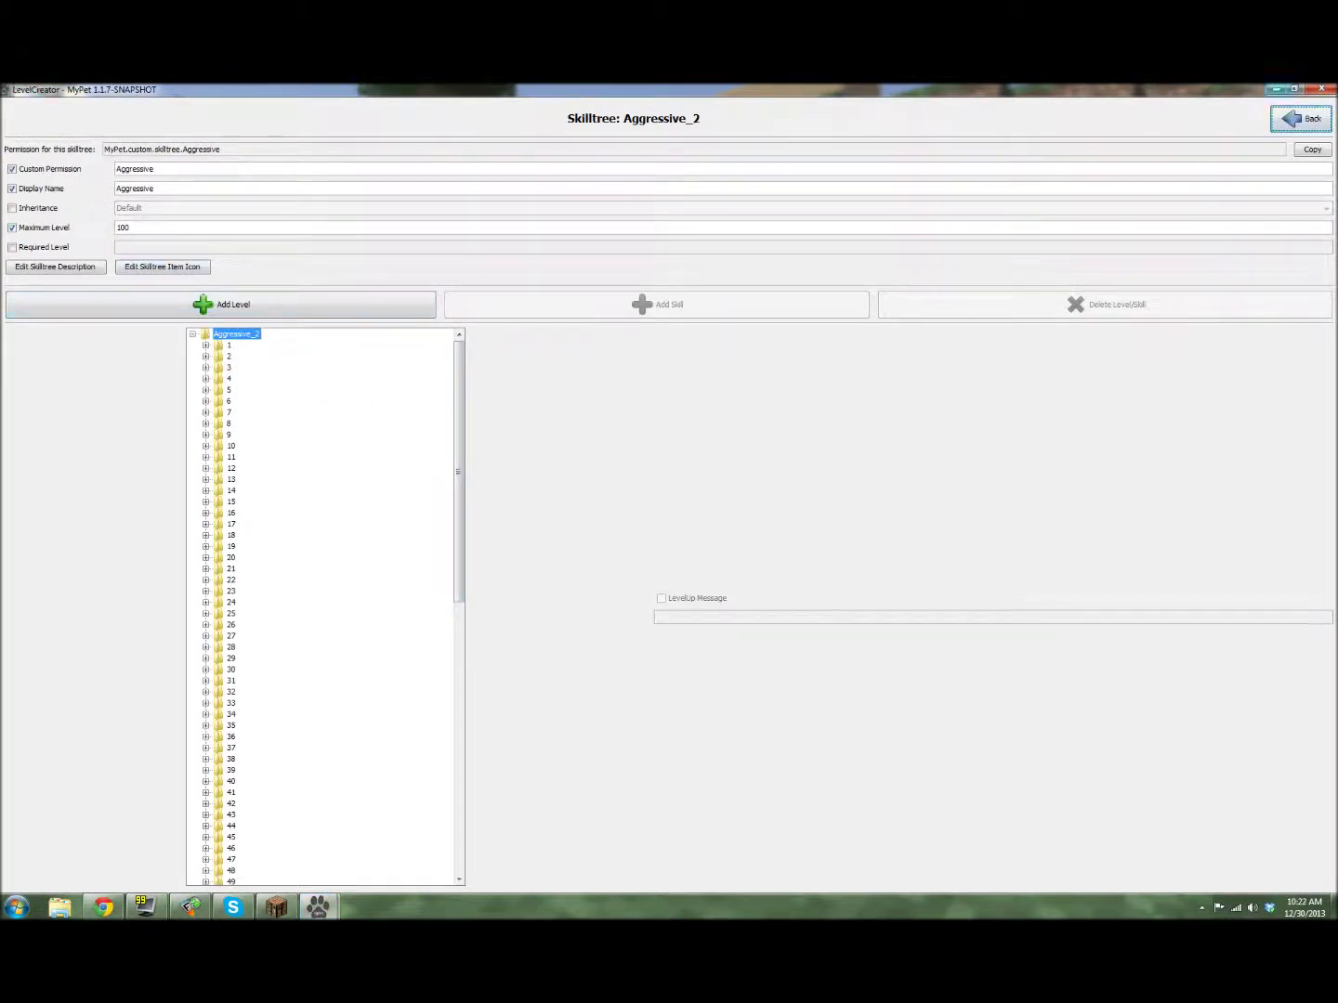
{"action": "left_click", "coordinate": [1310, 119]}
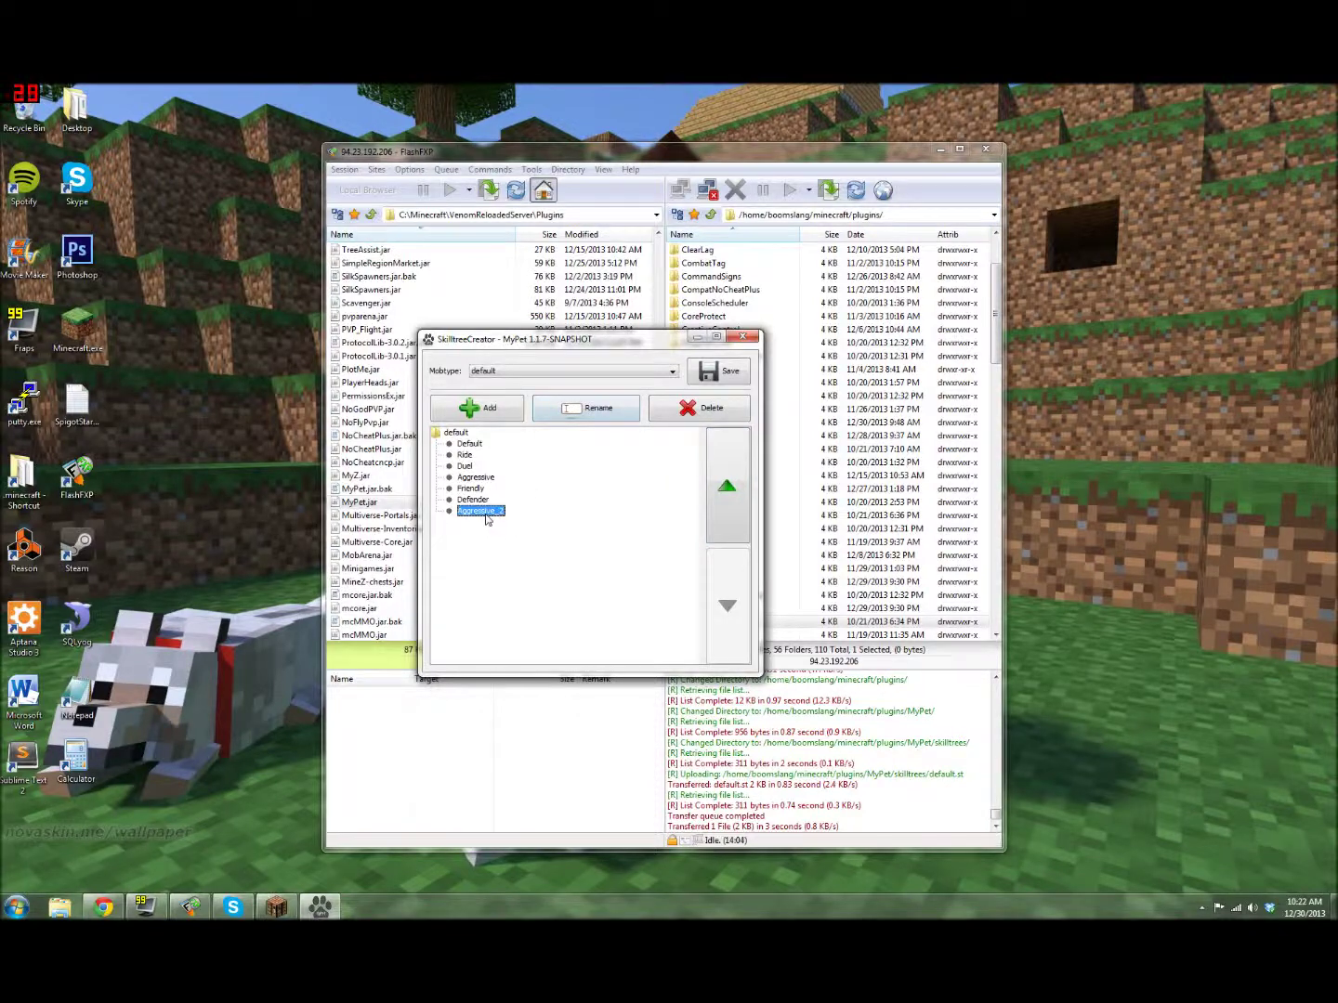
Open the Aggressive_2 skilltree to check its levels, return to the skilltree list and delete that copy
{"action": "double_click", "coordinate": [480, 512]}
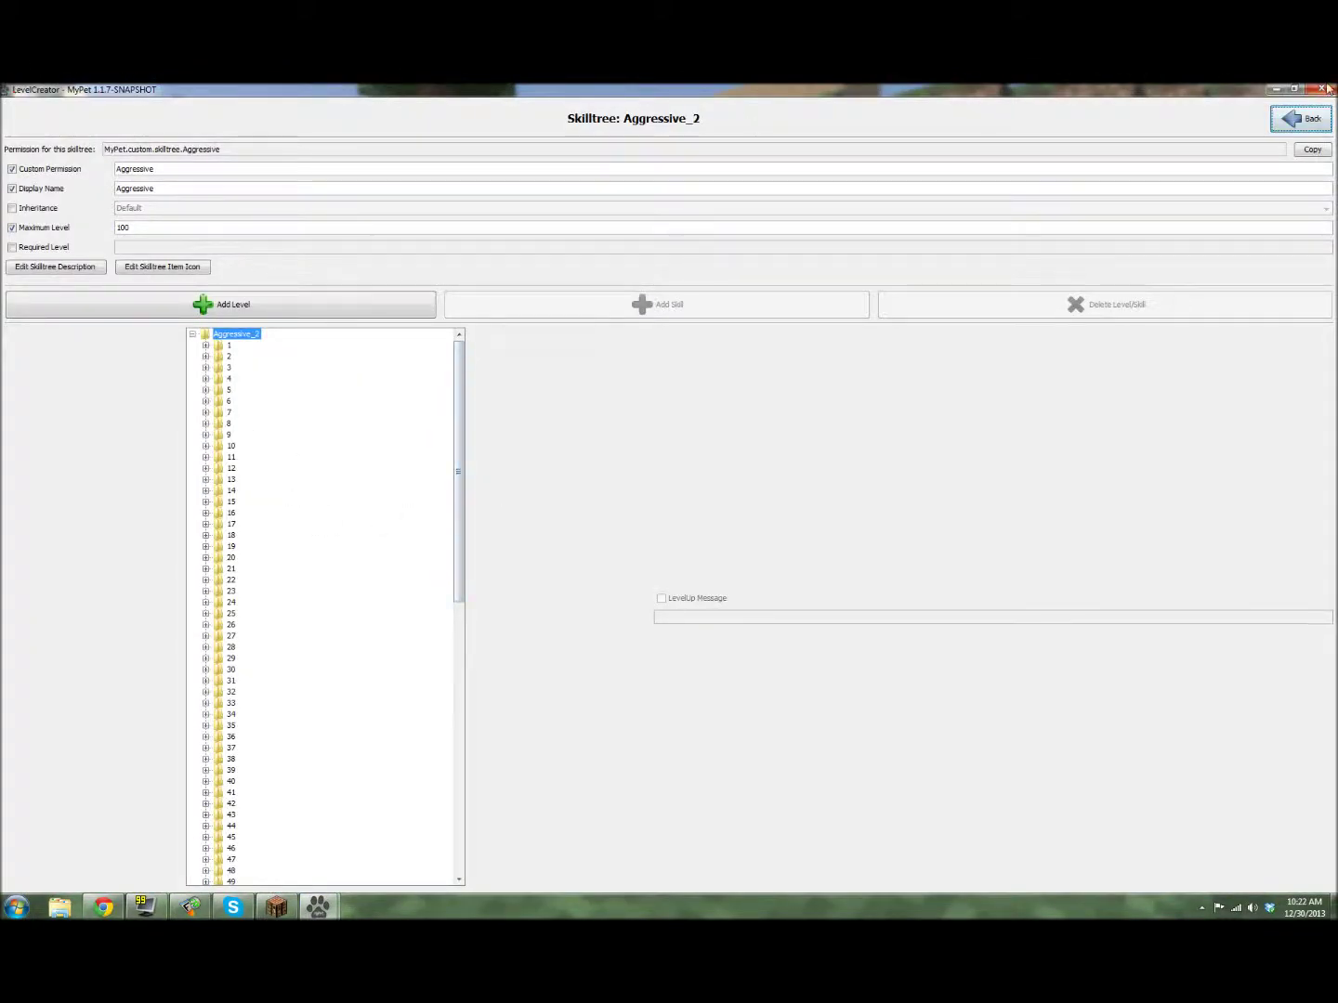
{"action": "left_click", "coordinate": [1306, 119]}
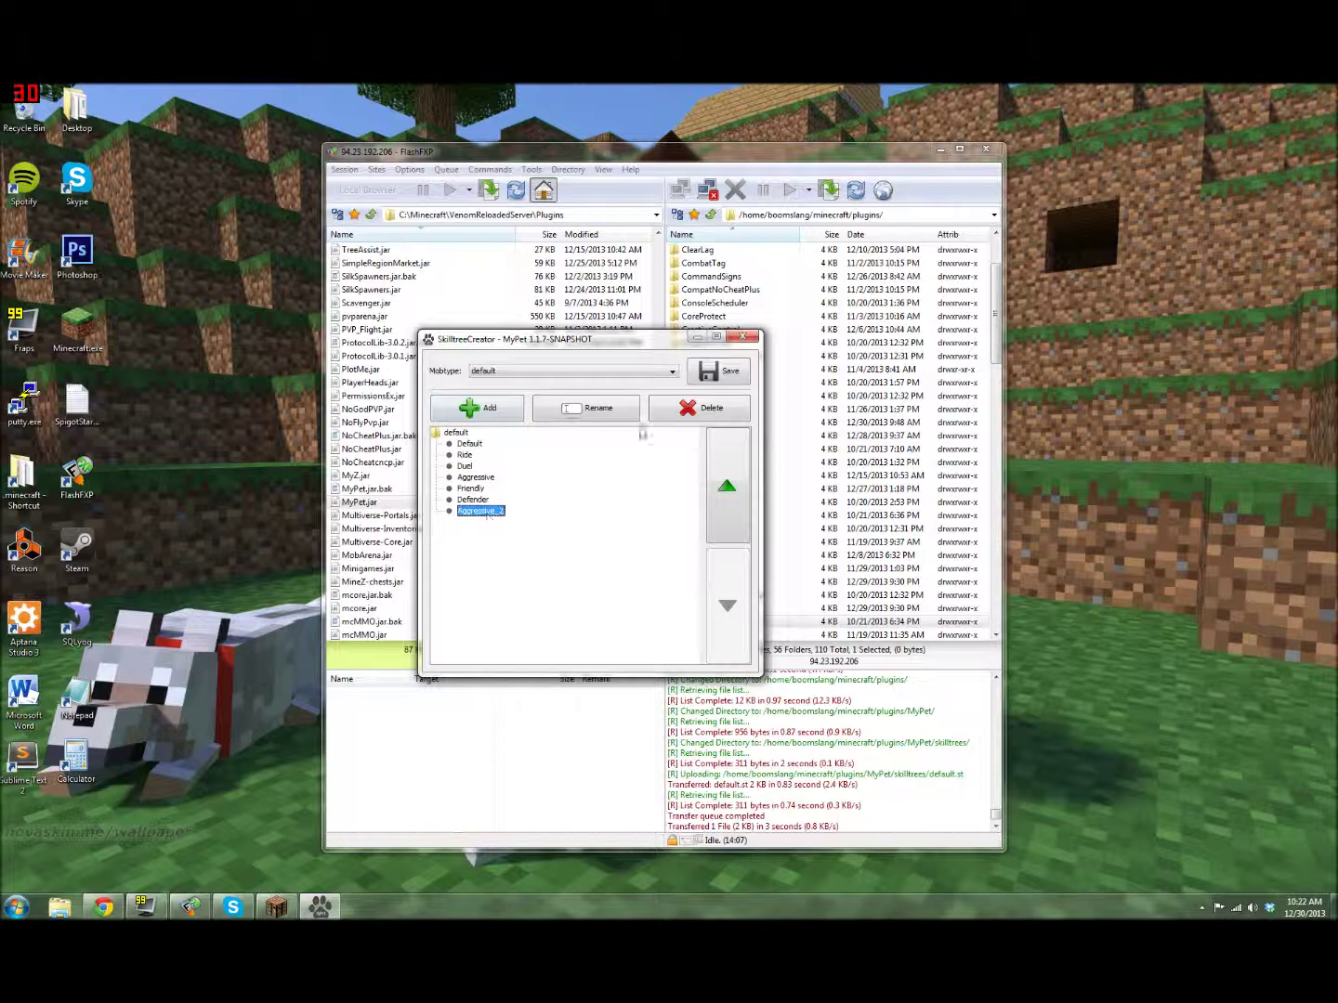
{"action": "left_click", "coordinate": [711, 412]}
View the Defender skilltree's settings and levels, return to the list, and look through the available mob types
{"action": "left_click", "coordinate": [483, 500]}
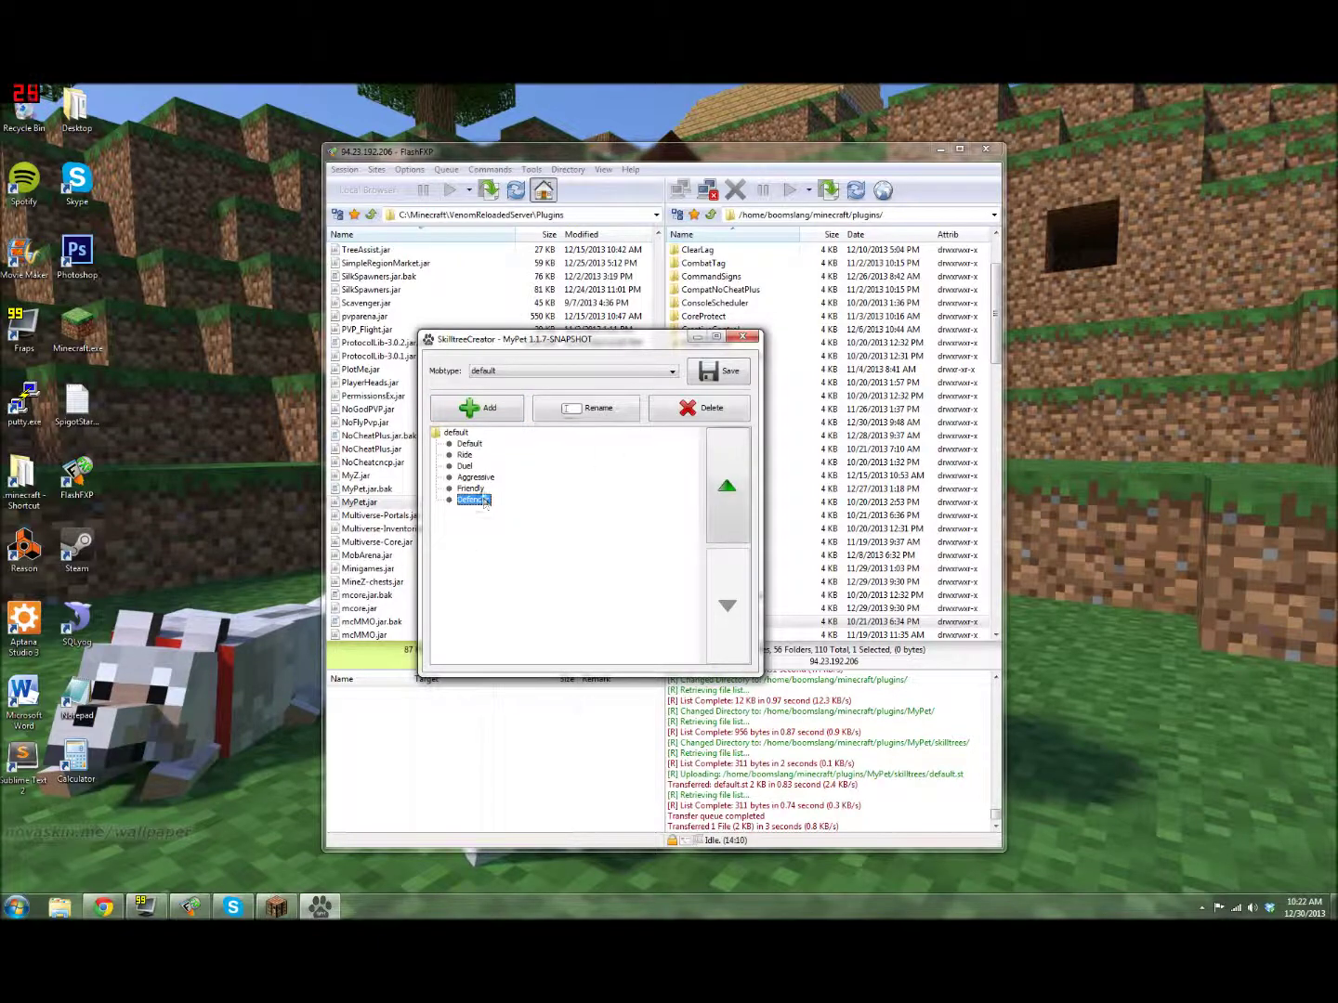
{"action": "left_click", "coordinate": [481, 488]}
{"action": "left_click", "coordinate": [483, 478]}
{"action": "double_click", "coordinate": [480, 501]}
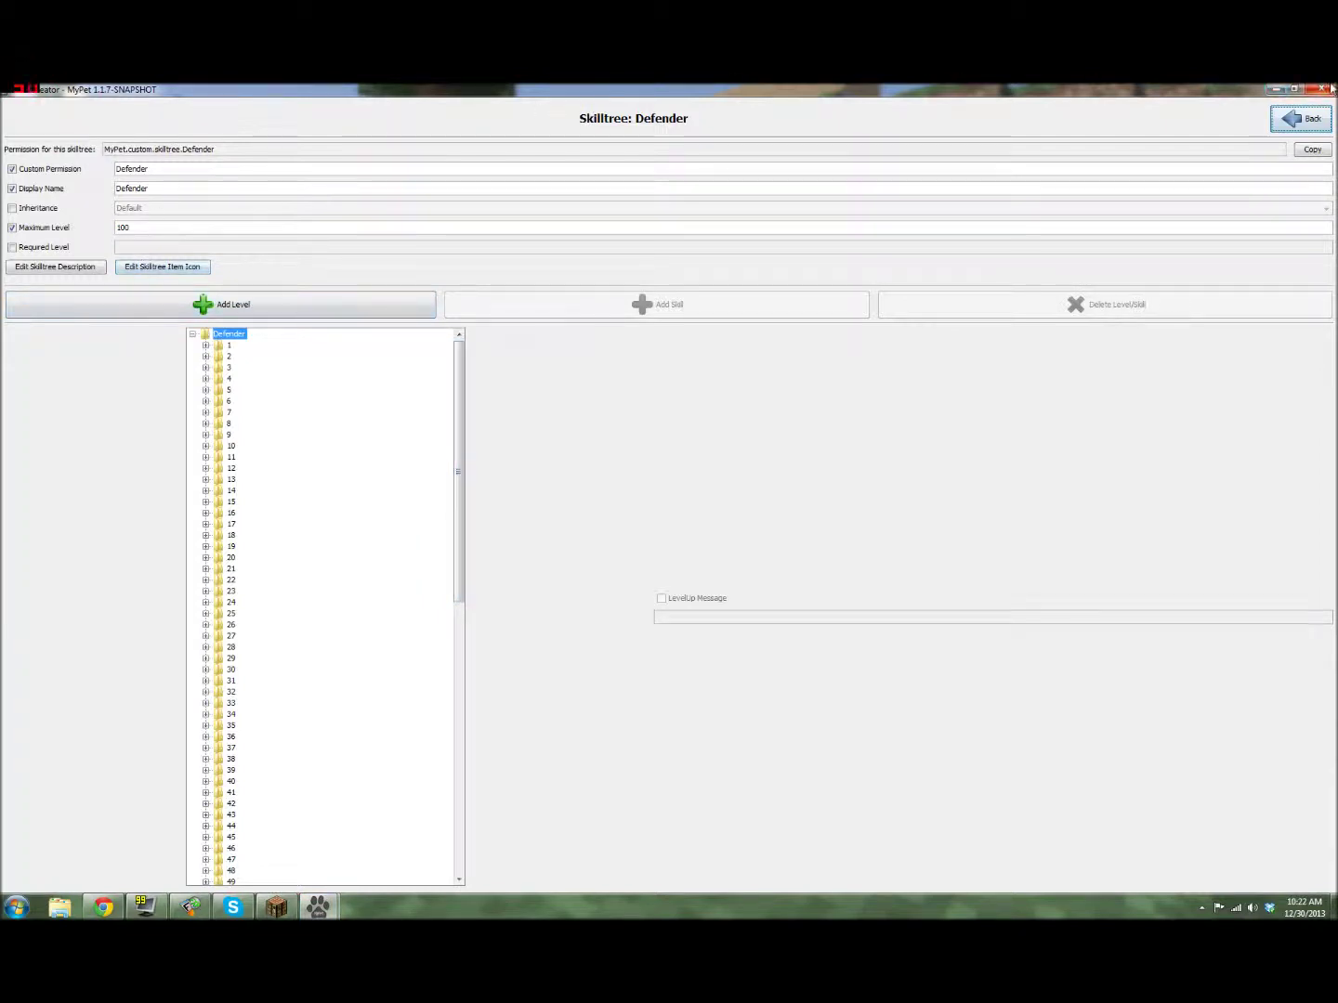
{"action": "left_click", "coordinate": [1307, 114]}
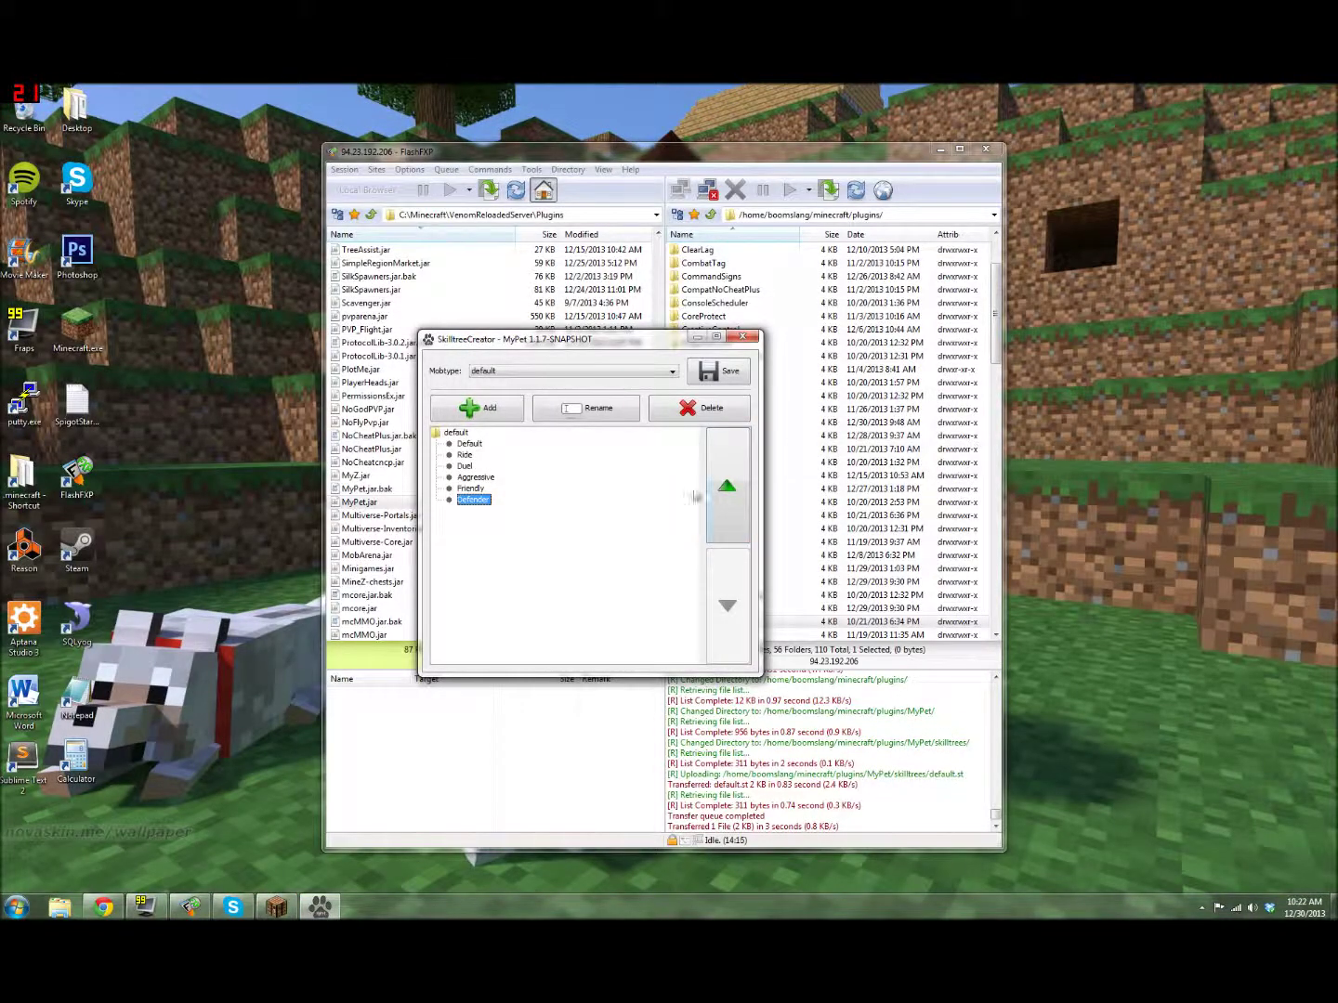
{"action": "left_click", "coordinate": [665, 371]}
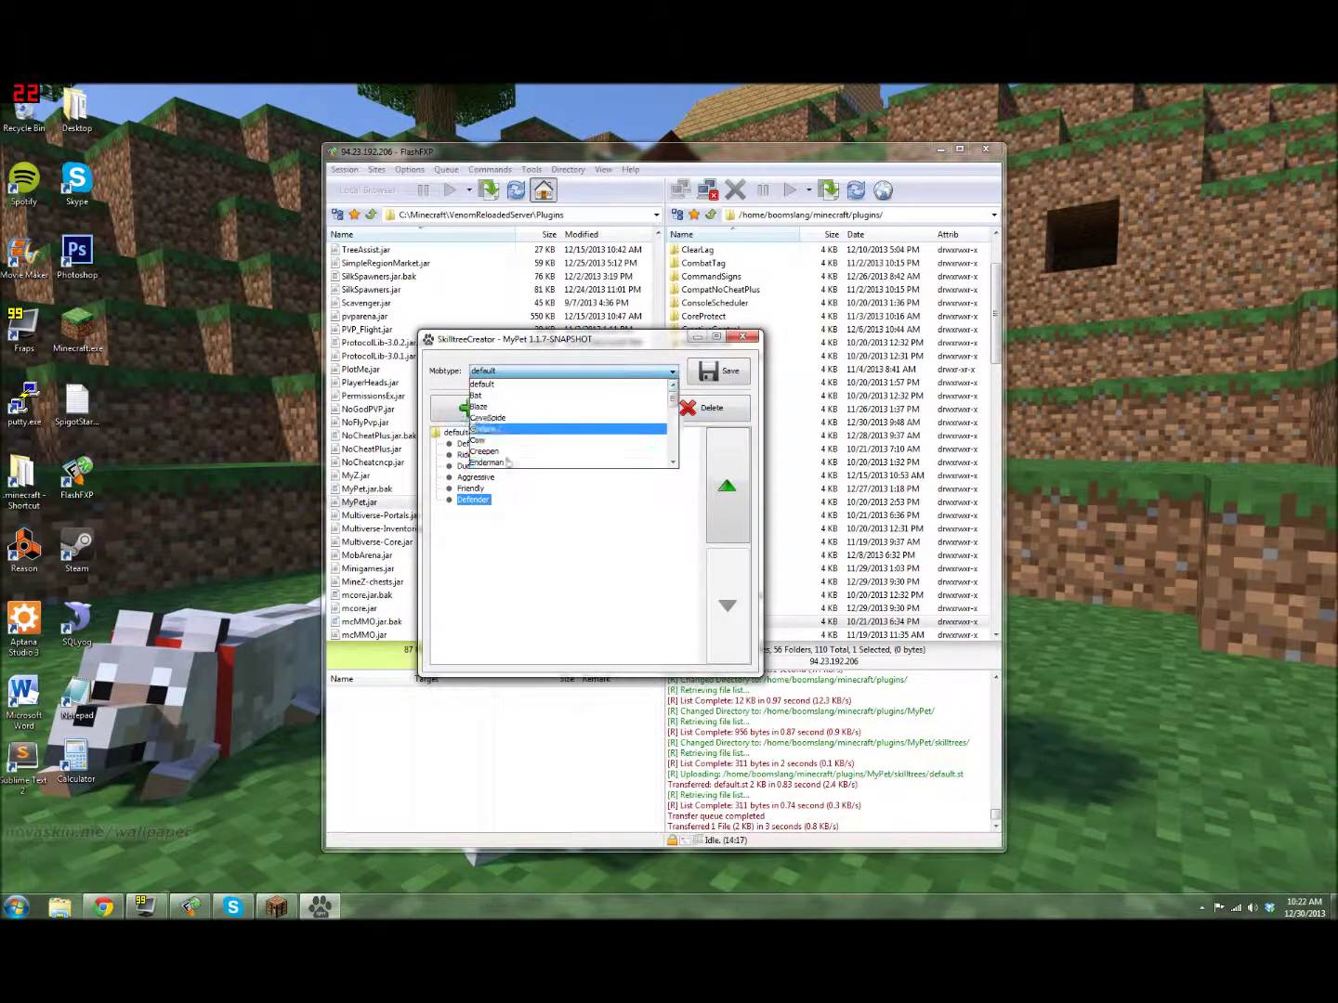
{"action": "left_click", "coordinate": [636, 547]}
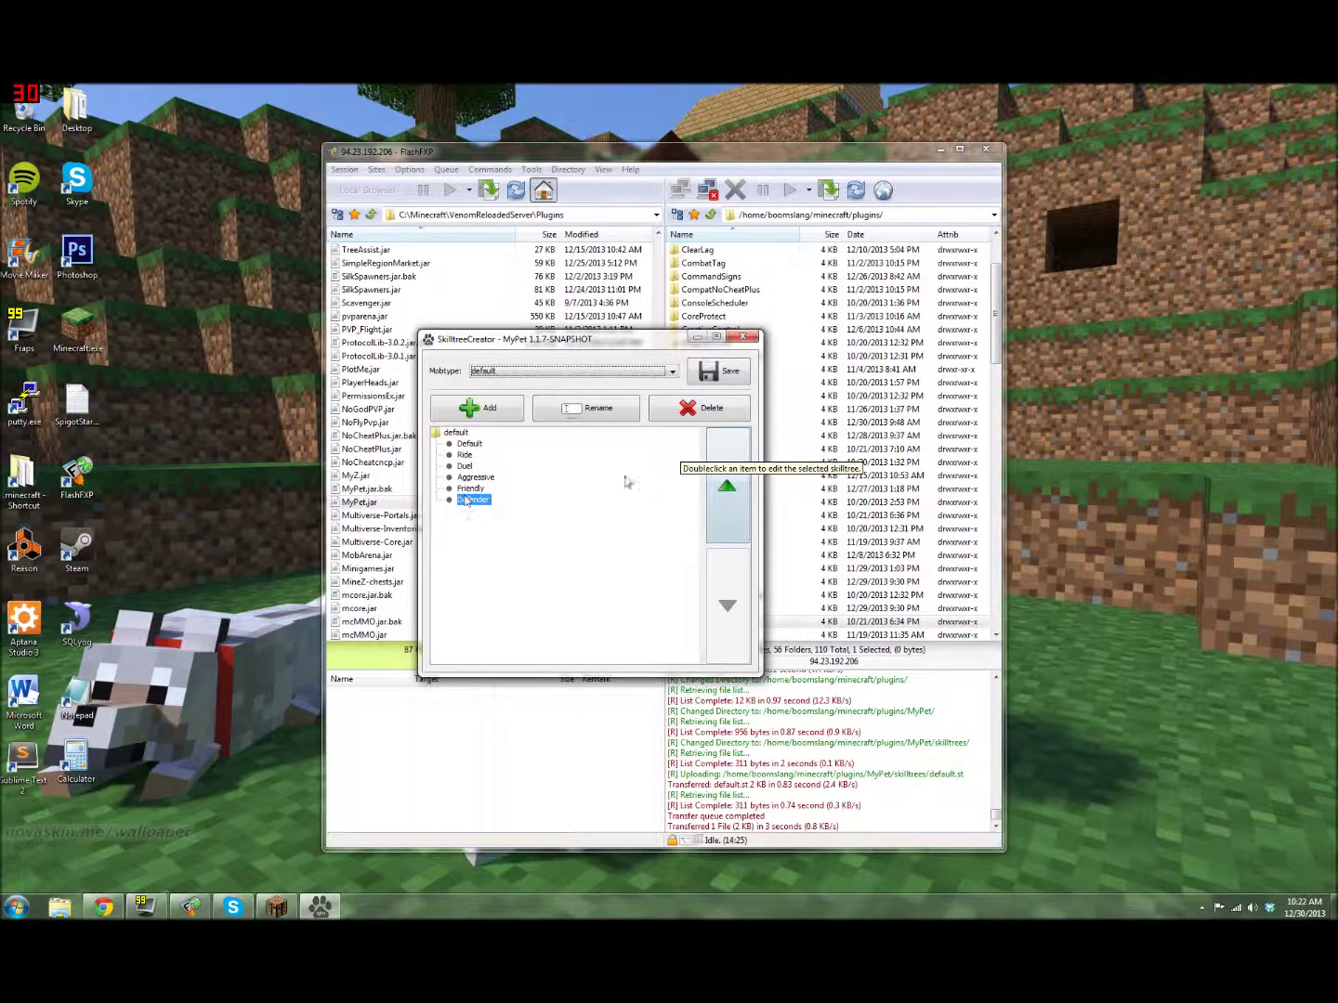
Save the skilltrees in the default NBT format and close the SkilltreeCreator
{"action": "left_click", "coordinate": [717, 373]}
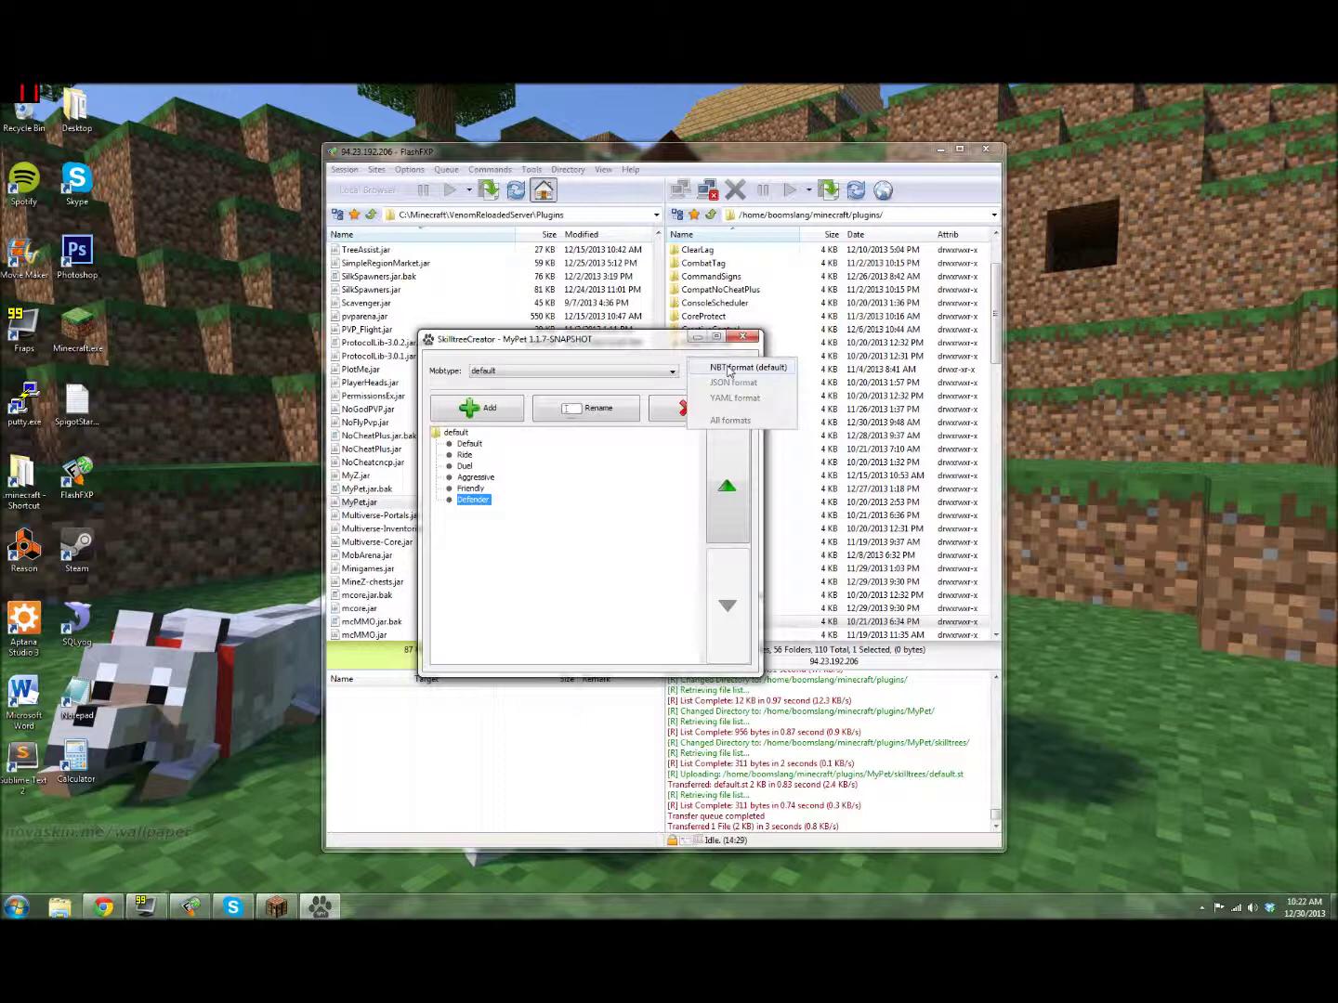
{"action": "left_click", "coordinate": [729, 369]}
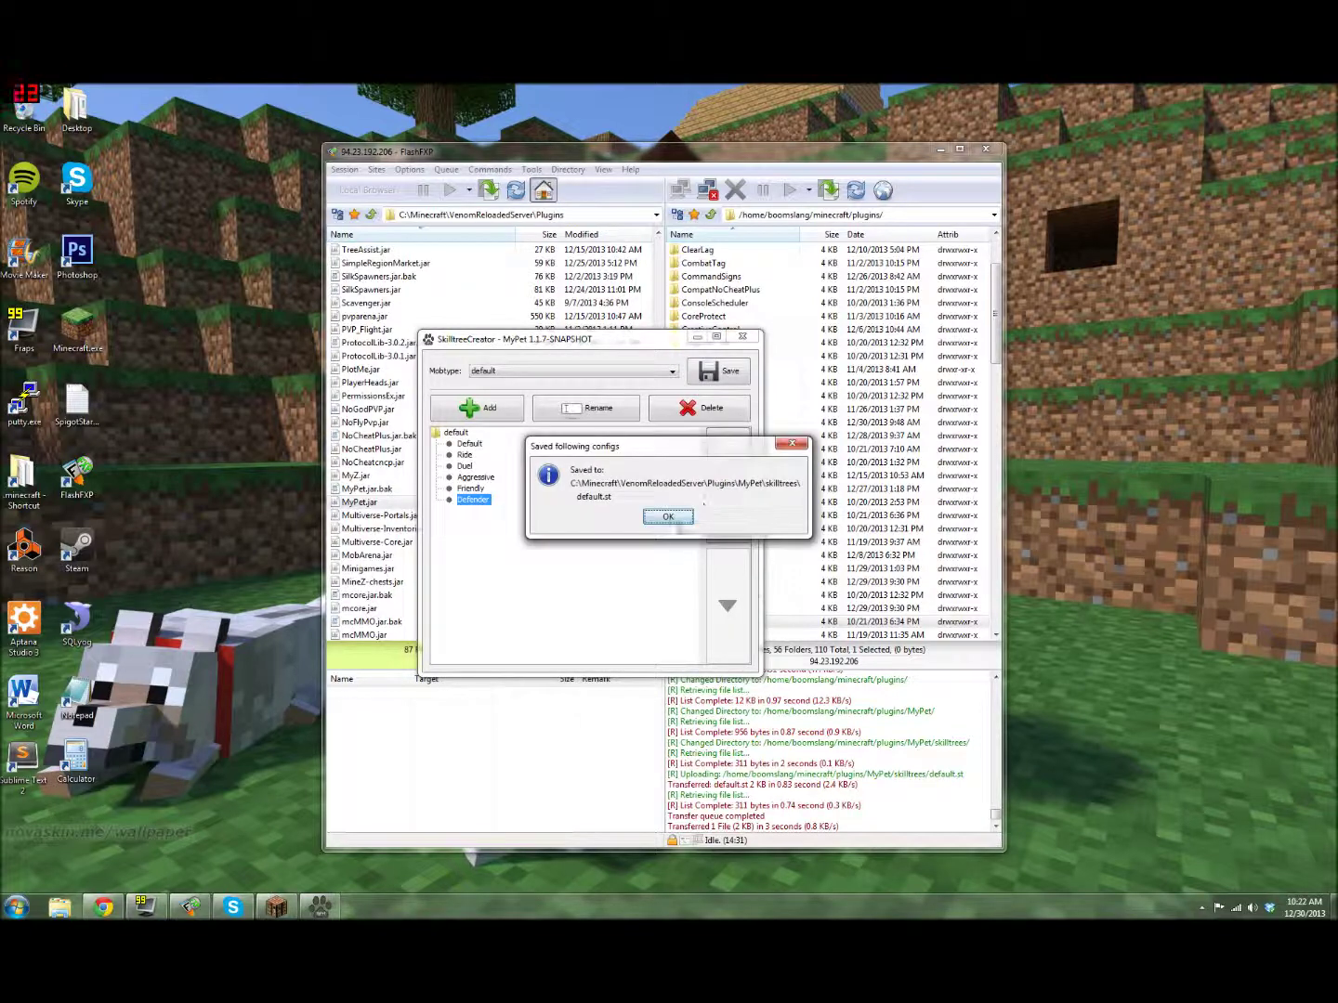
{"action": "left_click", "coordinate": [678, 517]}
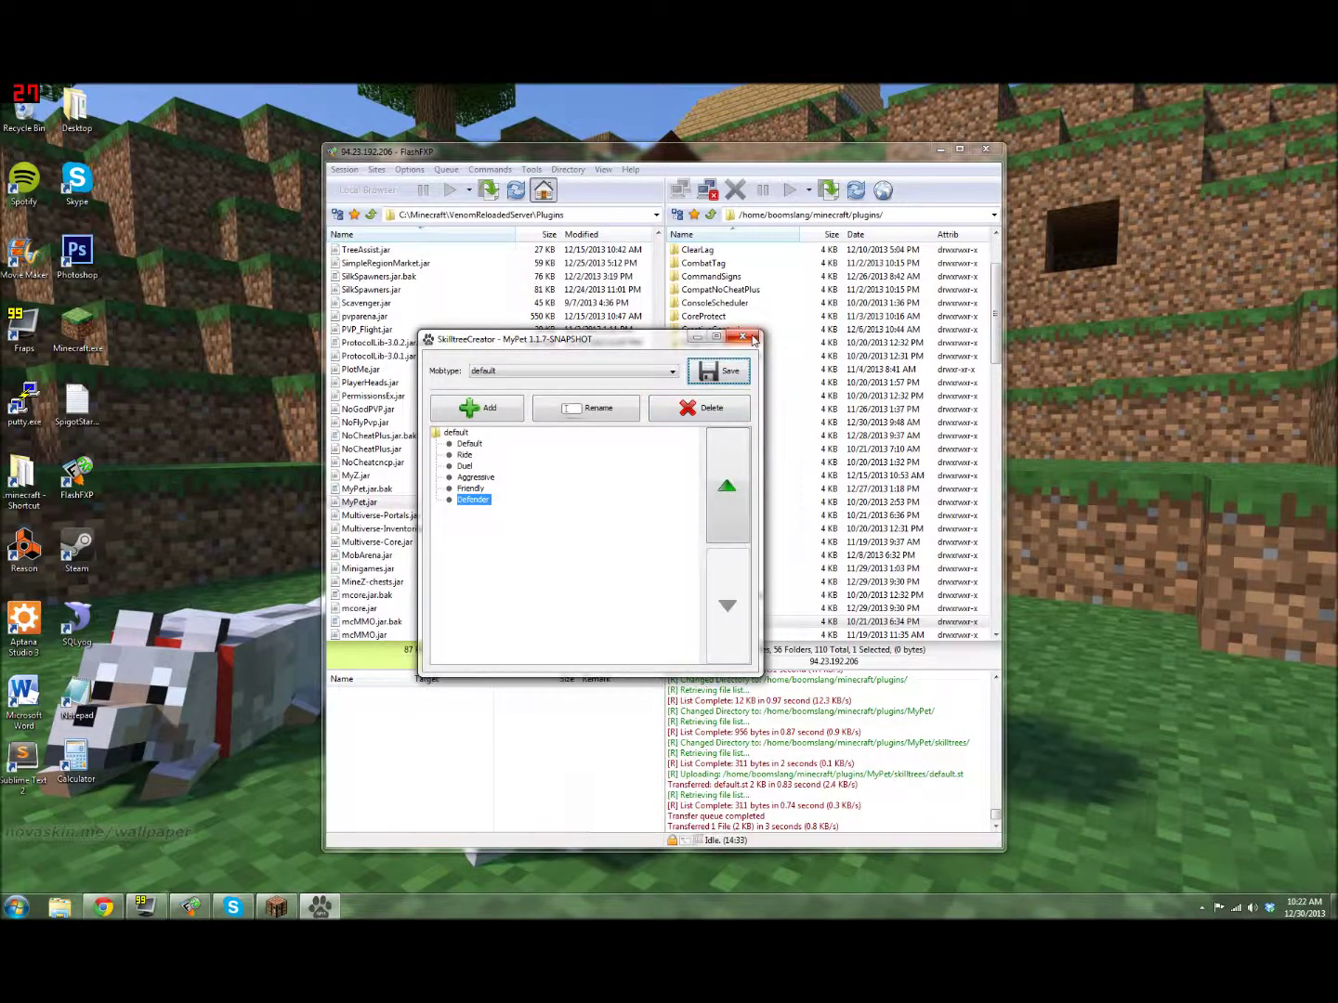
{"action": "left_click", "coordinate": [753, 339]}
{"action": "left_click", "coordinate": [570, 529]}
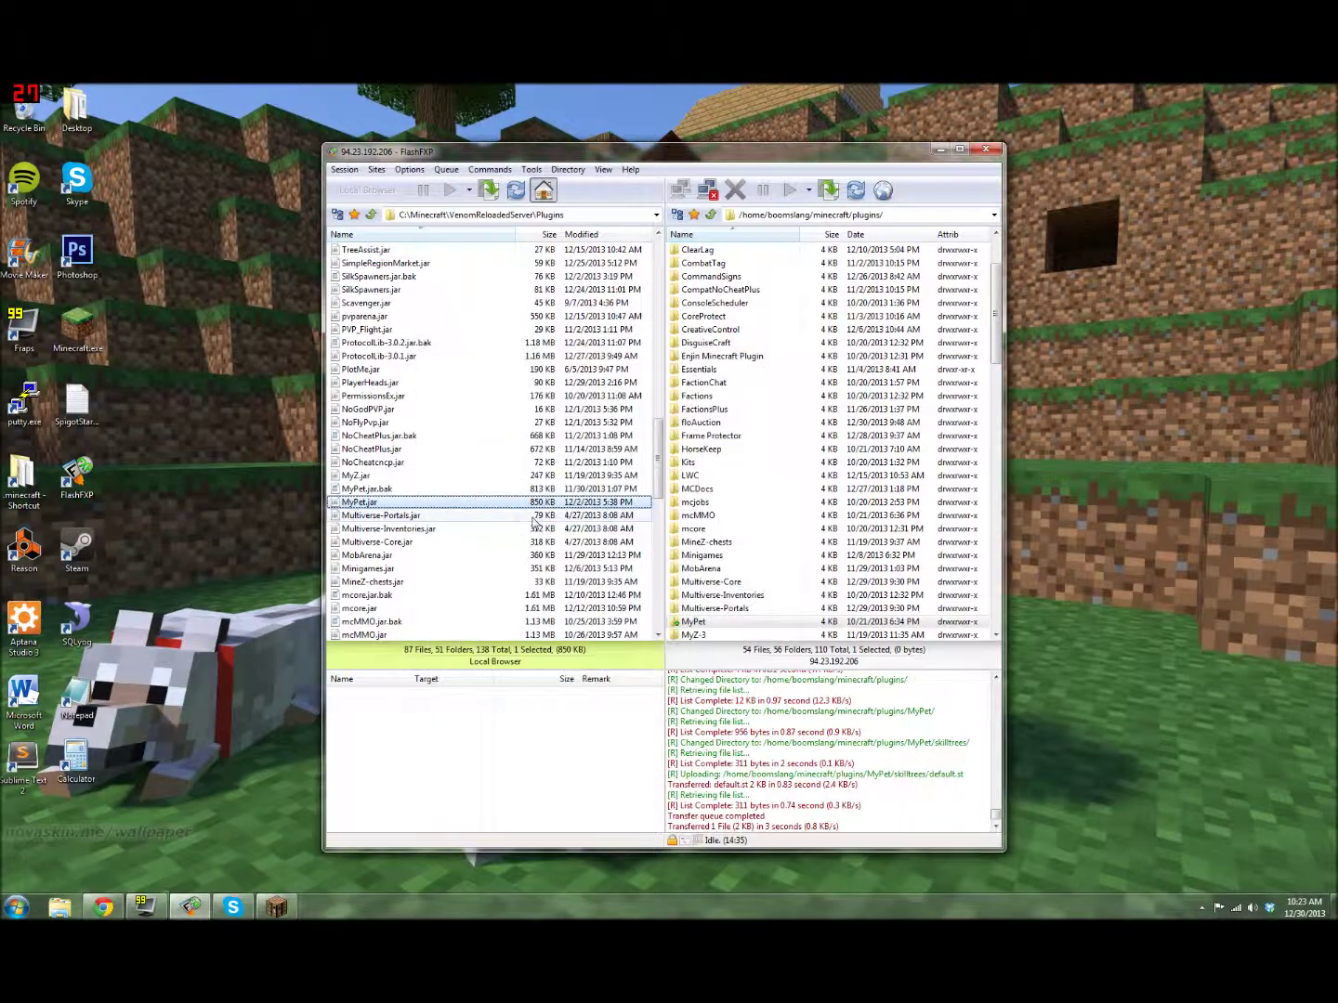
Relaunch the SkilltreeCreator from the local MyPet.jar, check the saved default skilltrees, and close it again
{"action": "double_click", "coordinate": [400, 504]}
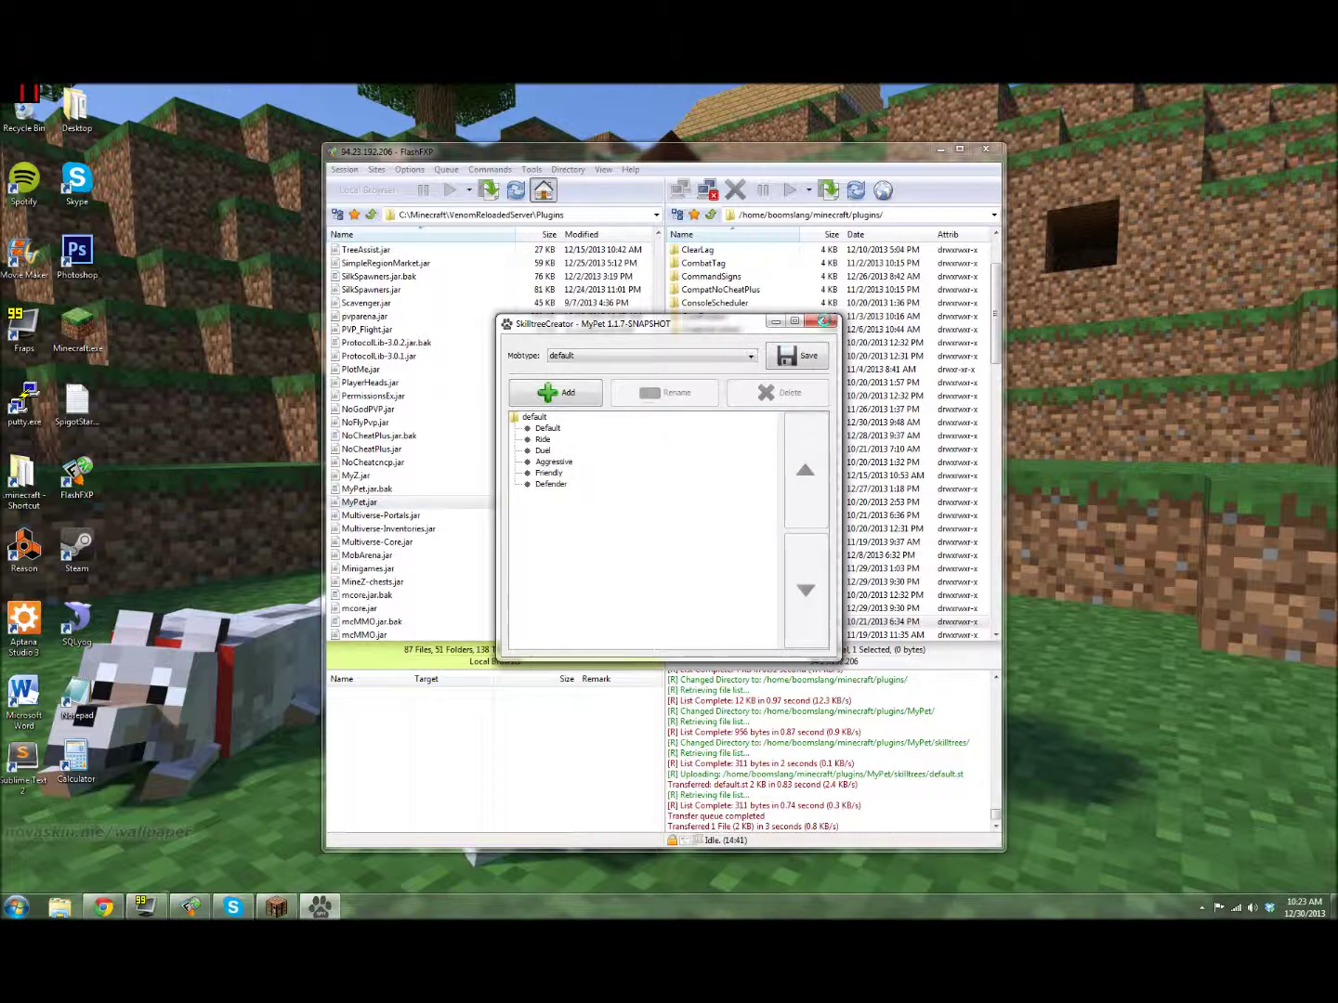
{"action": "left_click", "coordinate": [821, 322]}
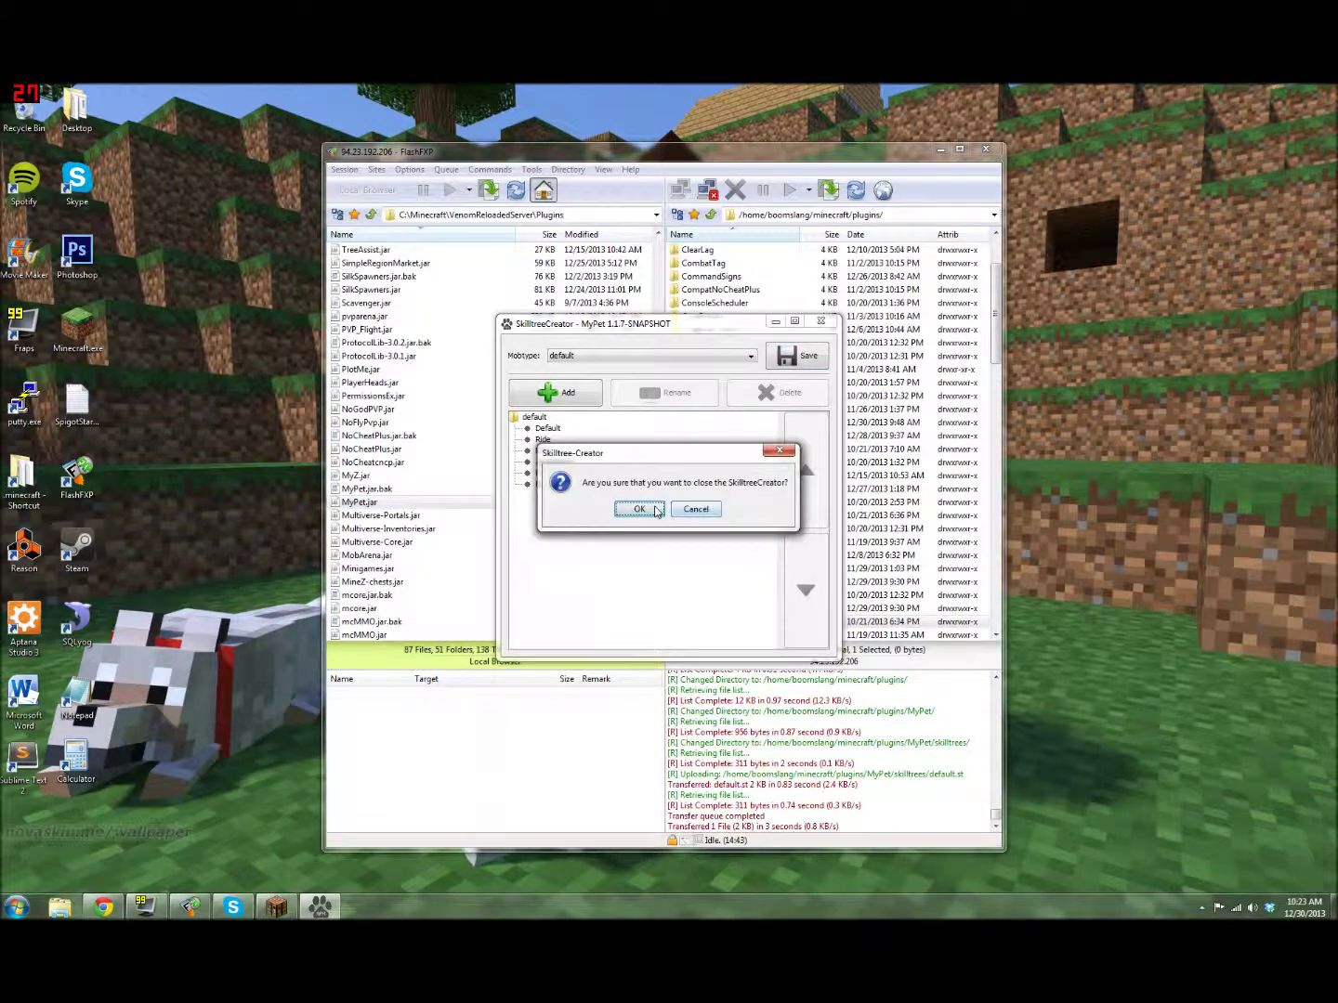
{"action": "key", "text": "Return"}
Reverse the name sorting of the local plugins directory and open its MyPet folder
{"action": "scroll", "coordinate": [413, 446], "scroll_direction": "up", "scroll_amount": 14}
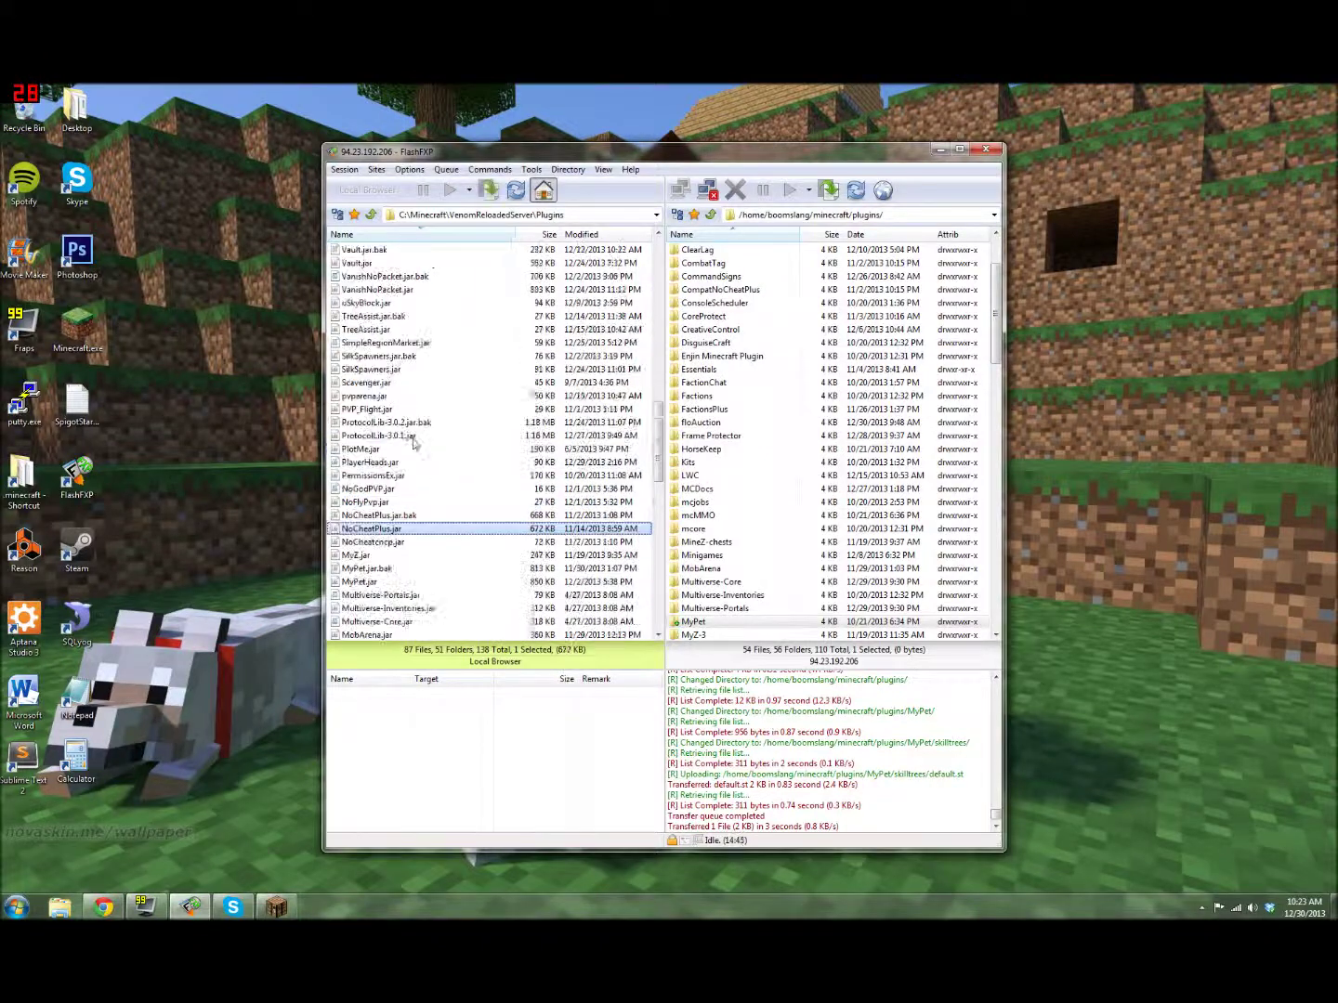
{"action": "scroll", "coordinate": [412, 443], "scroll_direction": "up", "scroll_amount": 3}
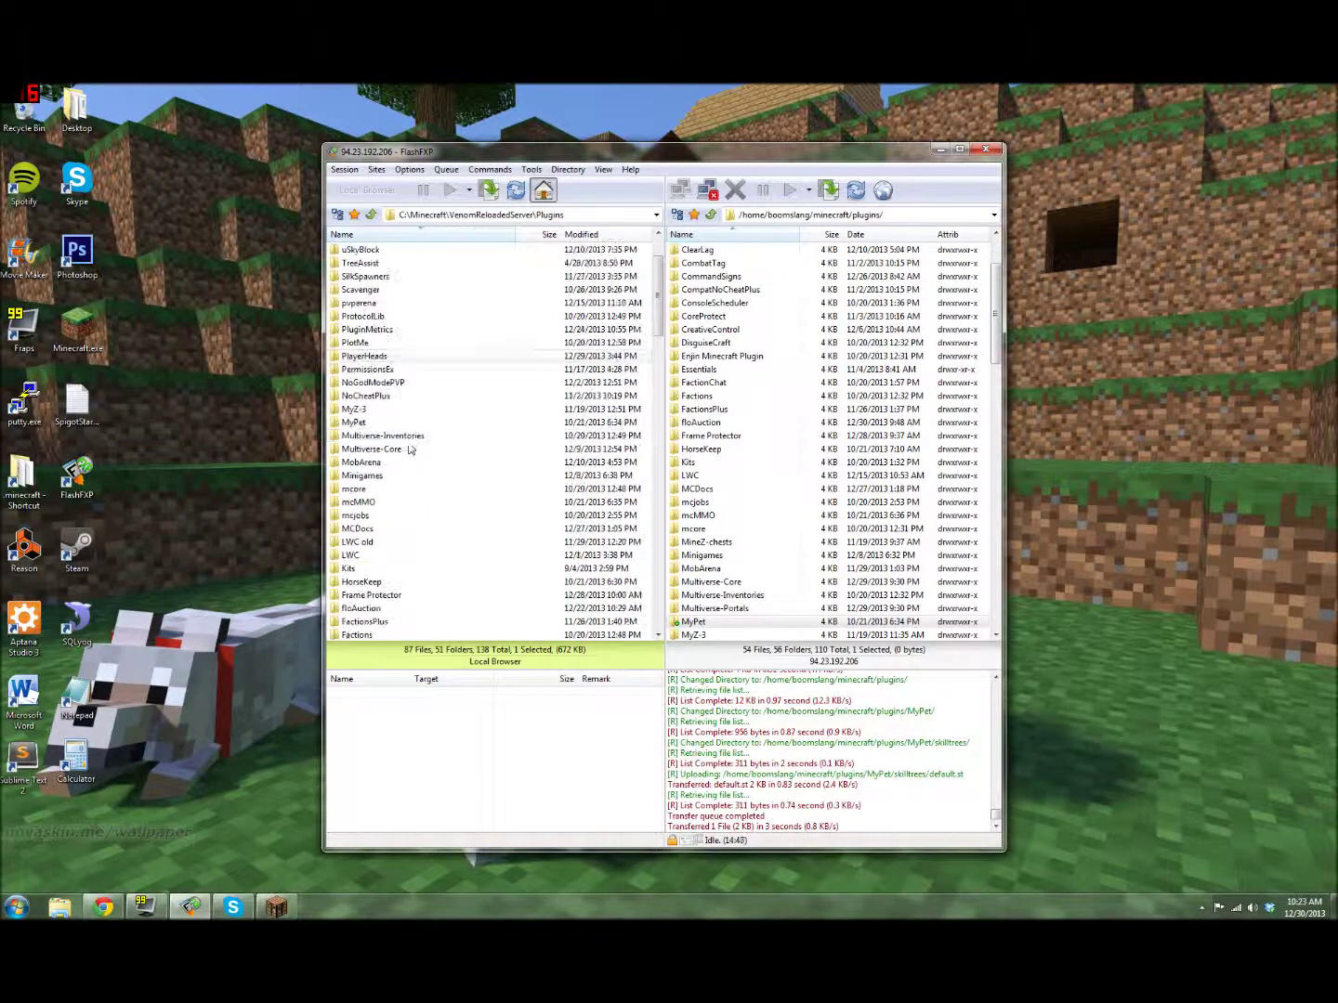
{"action": "scroll", "coordinate": [367, 576], "scroll_direction": "down", "scroll_amount": 1}
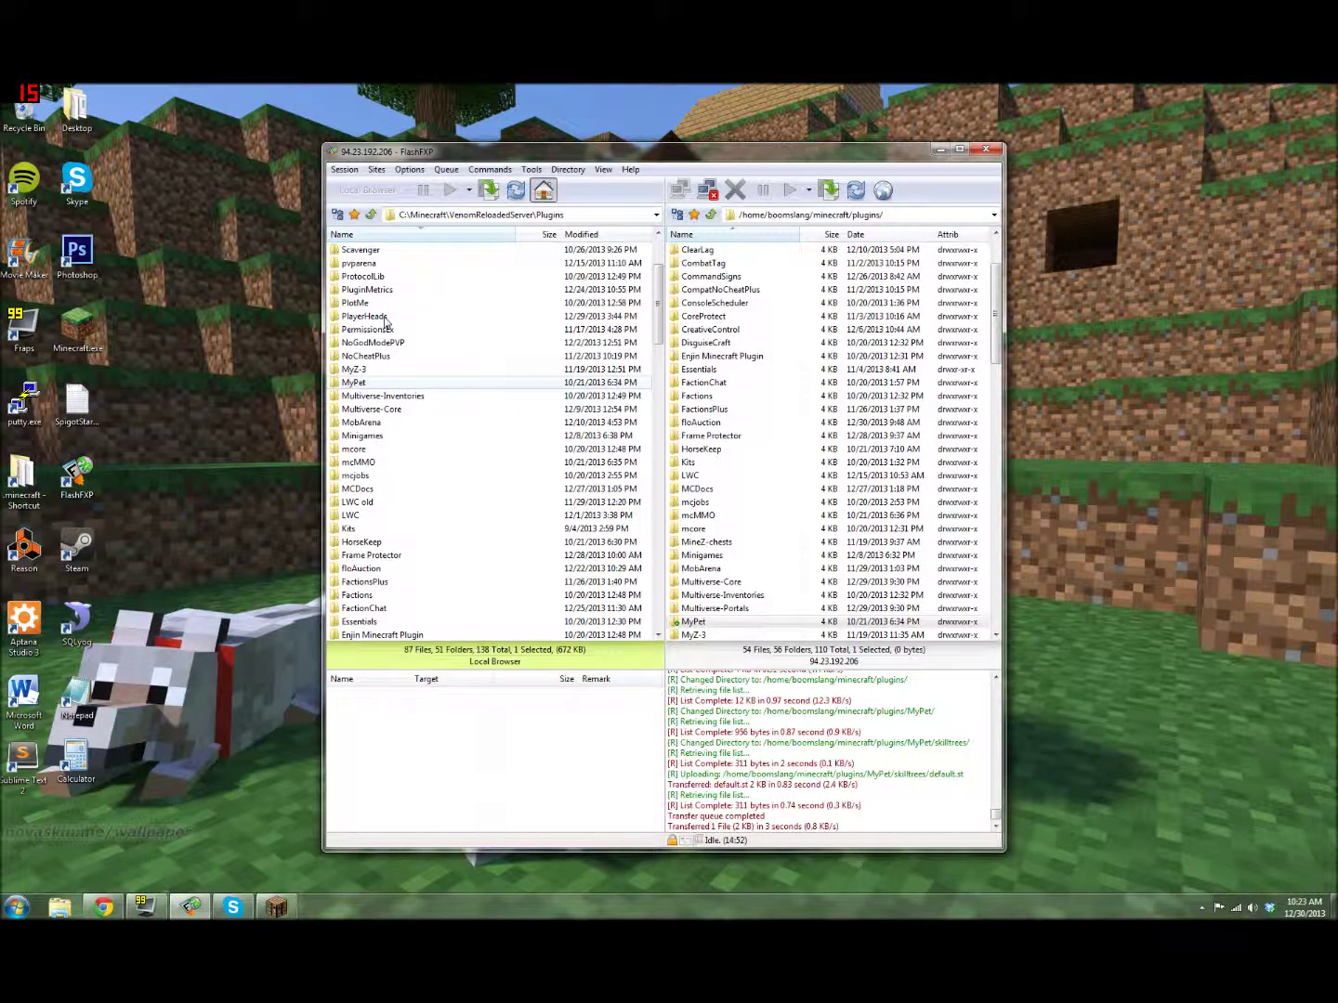
{"action": "left_click", "coordinate": [397, 234]}
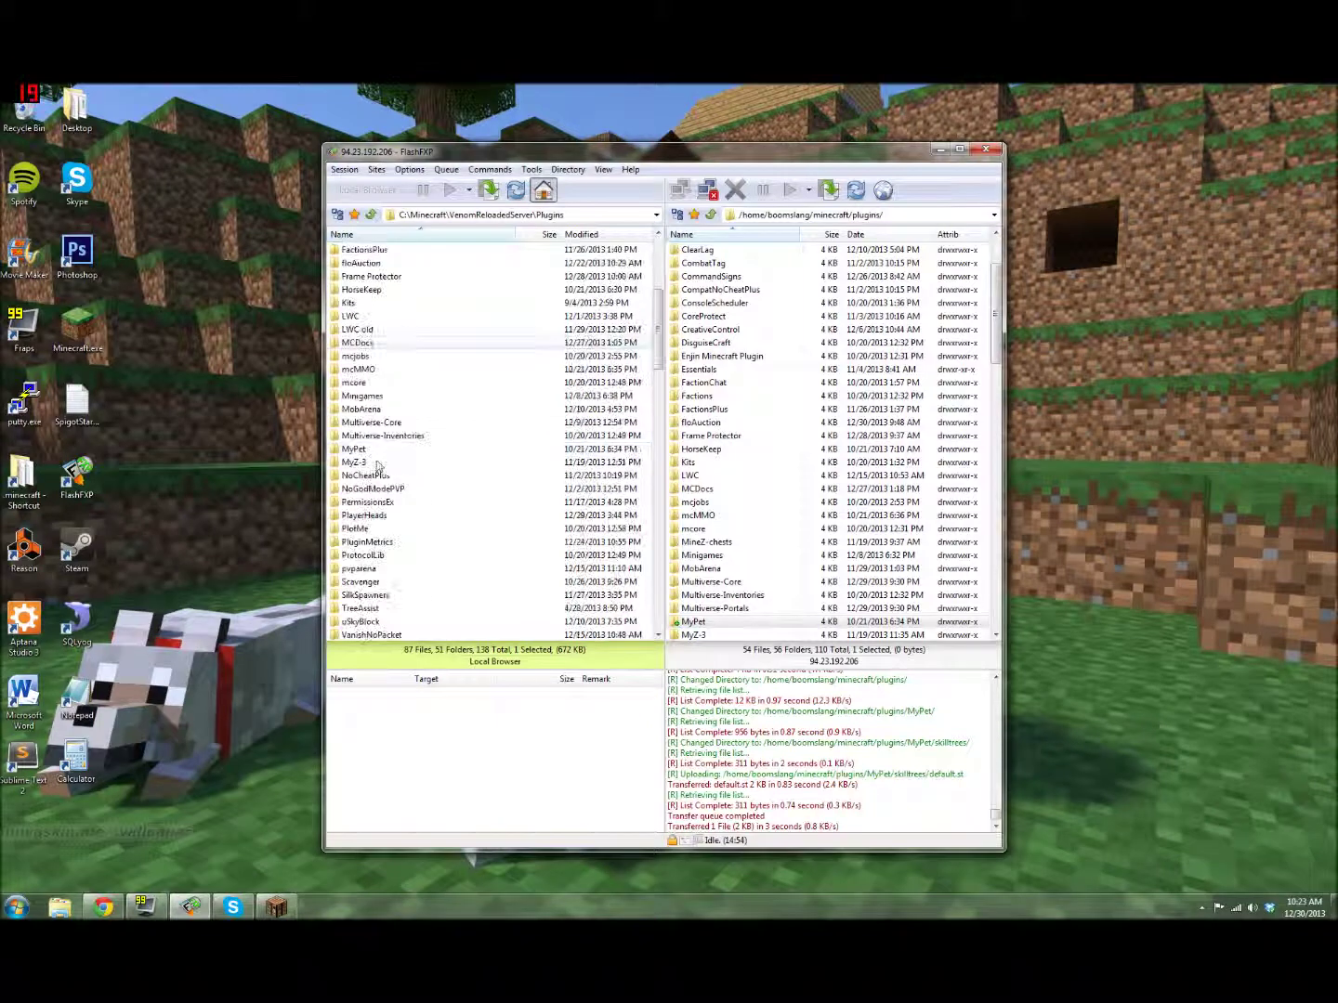
{"action": "double_click", "coordinate": [367, 451]}
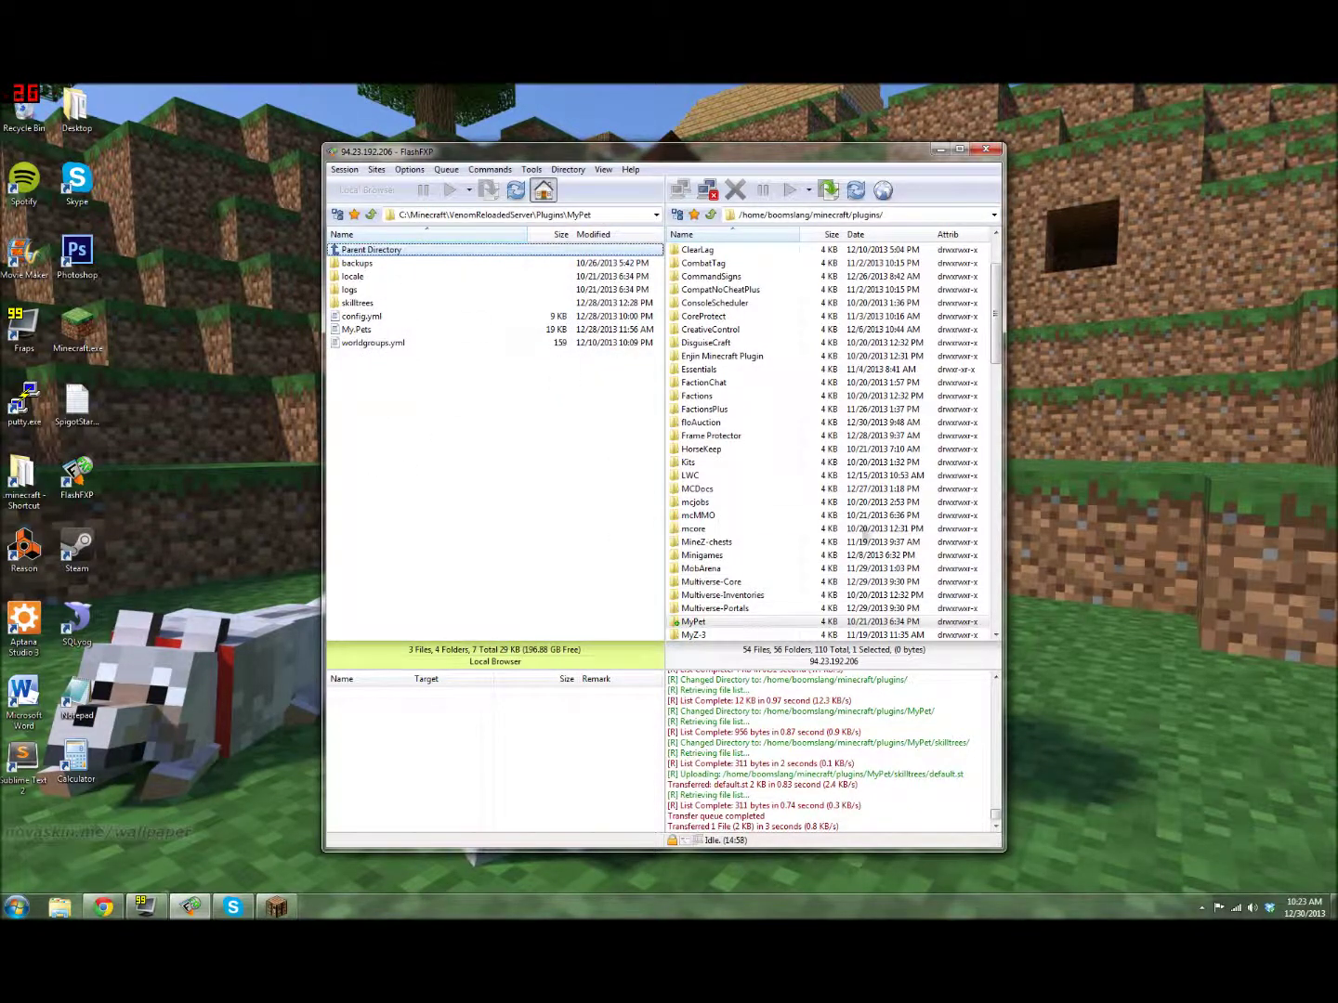
Open the skilltrees folder inside MyPet on both the local computer and the remote server
{"action": "scroll", "coordinate": [862, 534], "scroll_direction": "down", "scroll_amount": 4}
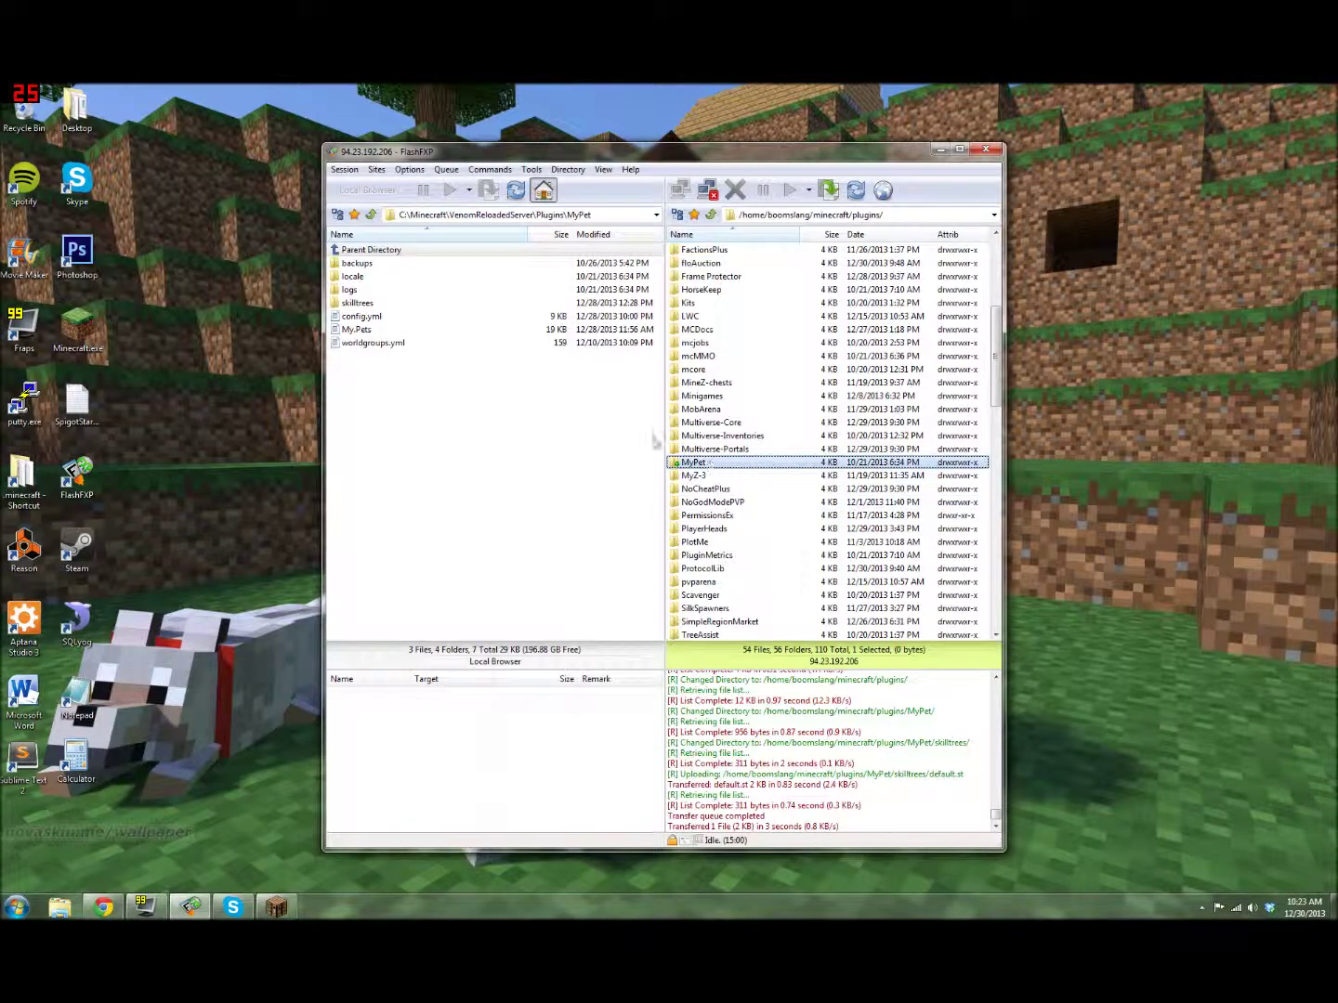
{"action": "double_click", "coordinate": [376, 305]}
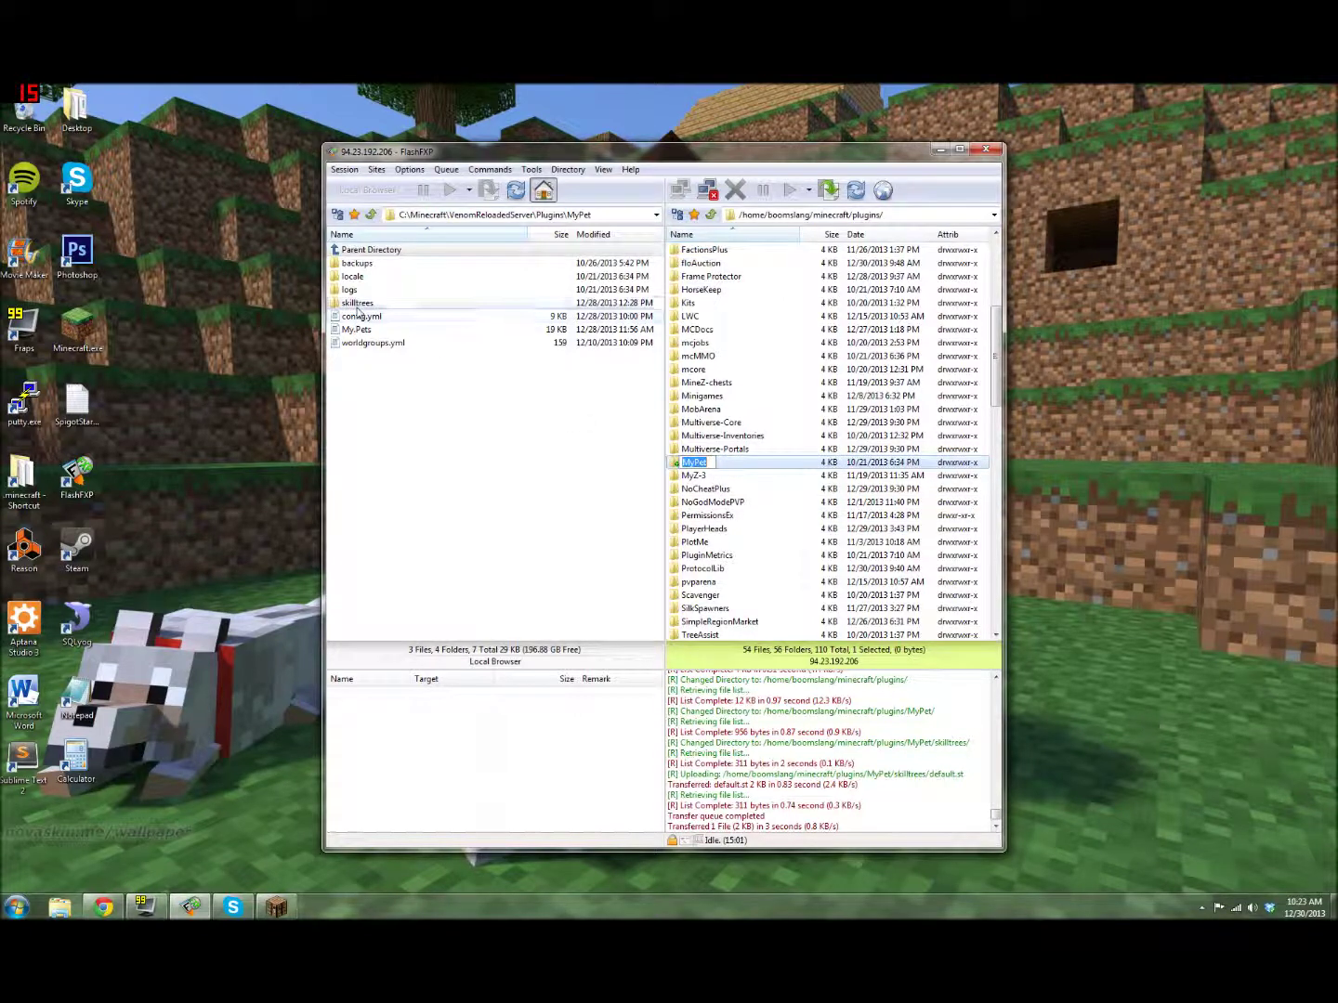
{"action": "double_click", "coordinate": [692, 462]}
{"action": "double_click", "coordinate": [697, 303]}
Upload the local default.st file to the server's MyPet/skilltrees folder
{"action": "left_click", "coordinate": [377, 264]}
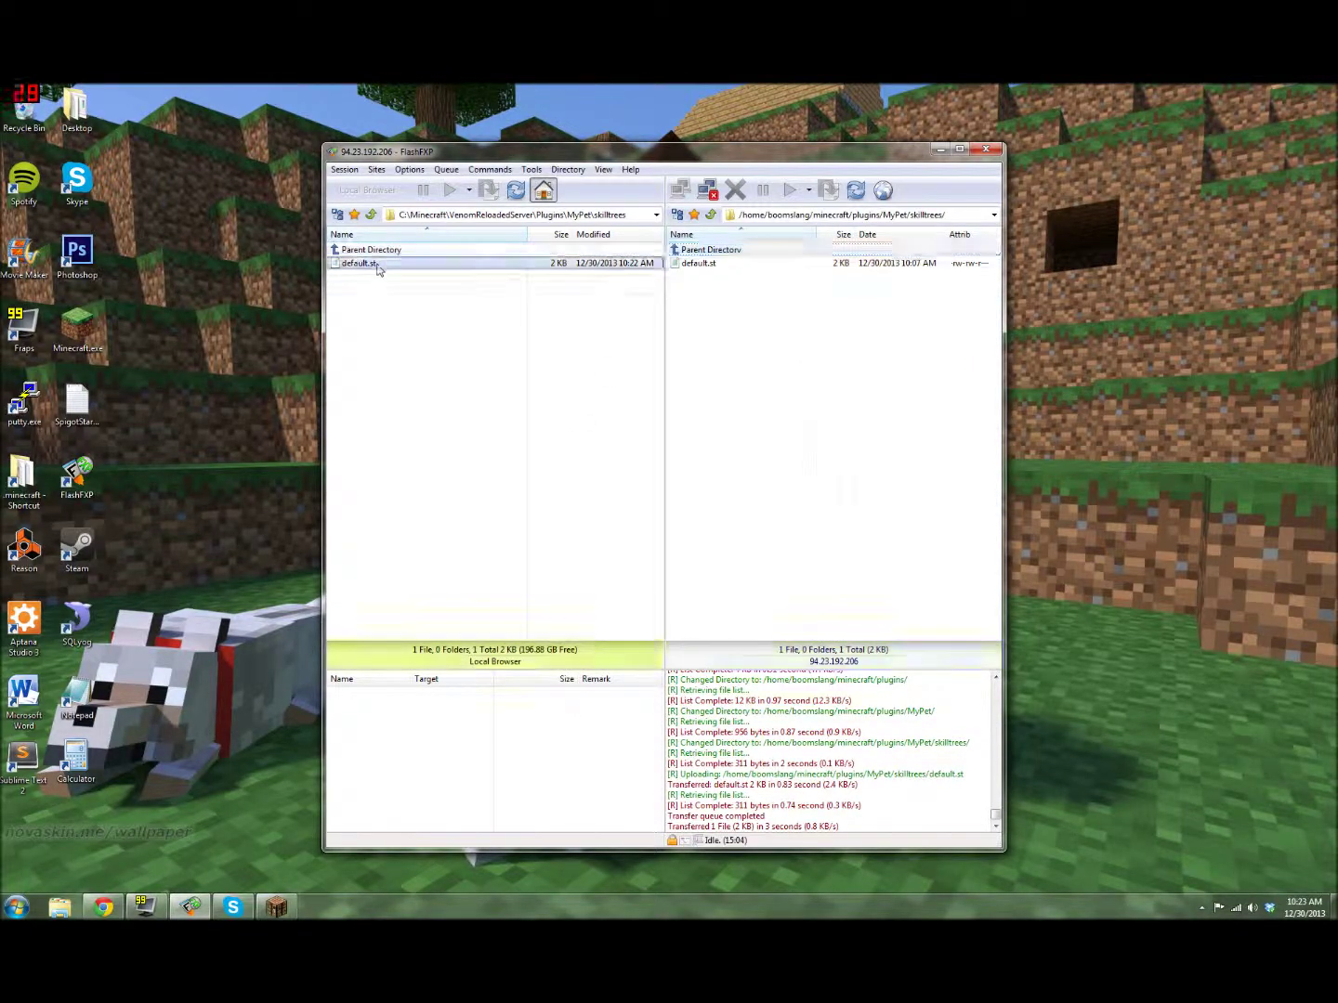
{"action": "left_click_drag", "start_coordinate": [379, 268], "coordinate": [794, 361]}
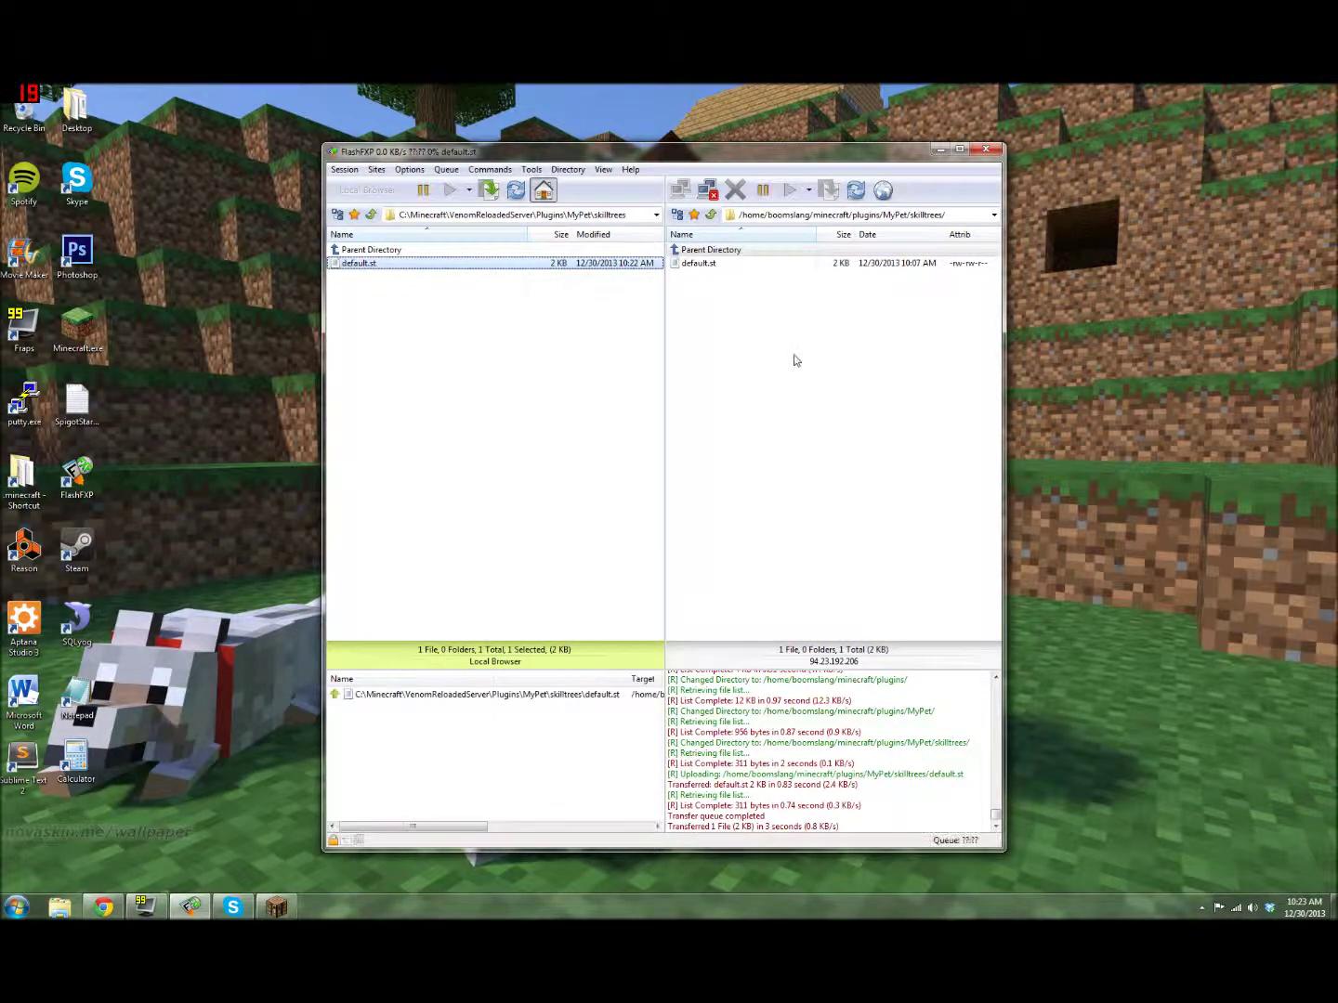
{"action": "left_click", "coordinate": [554, 581]}
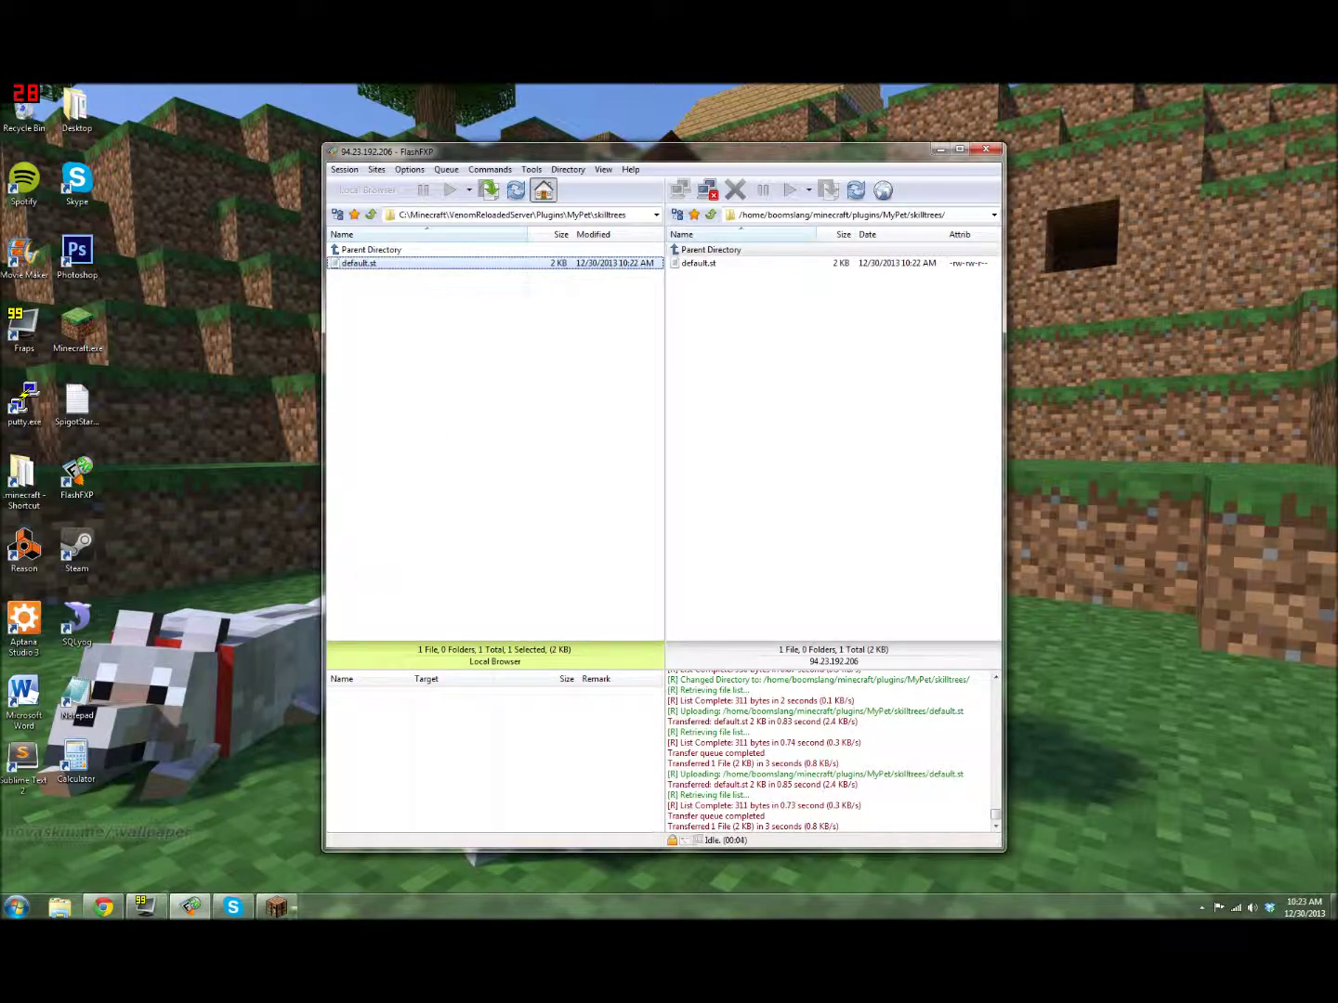
Switch to Minecraft, bring up the available pet skilltrees with a chat command, view them and return to the game
{"action": "left_click", "coordinate": [276, 907]}
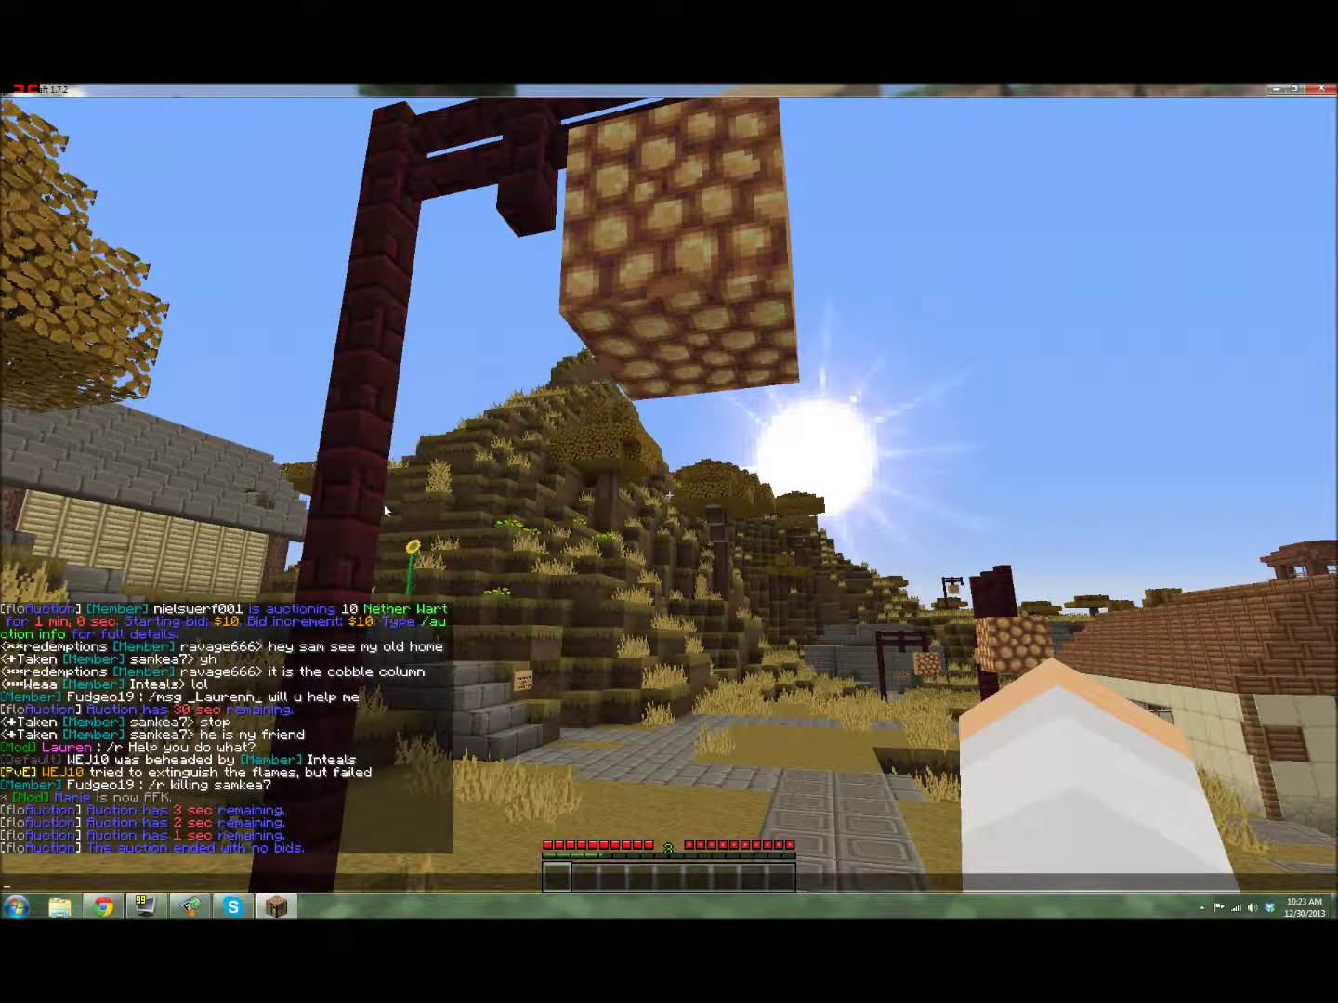
{"action": "type", "text": "/post"}
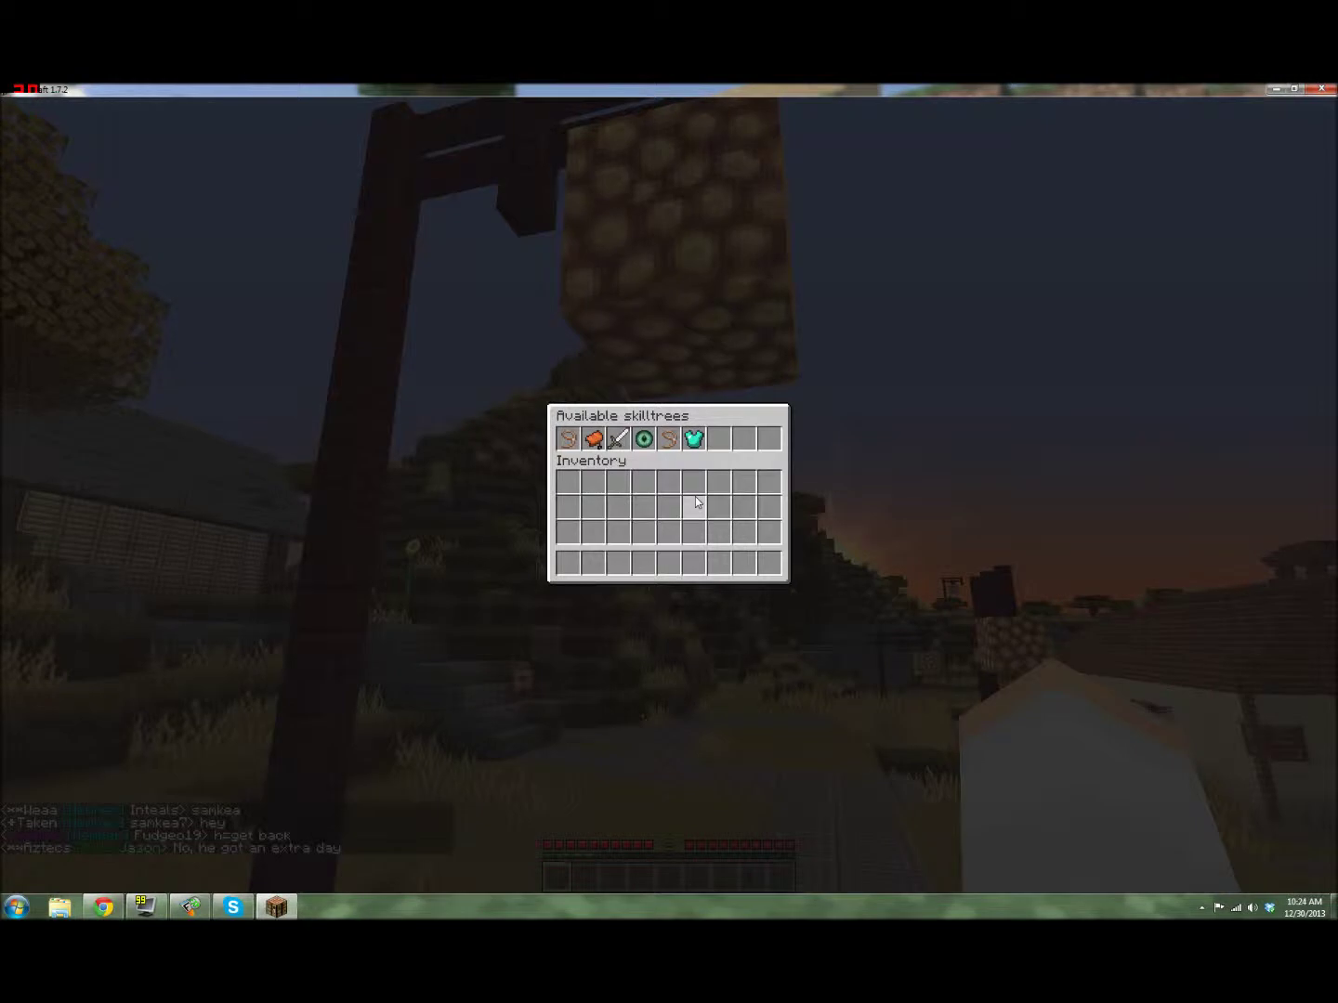
{"action": "key", "text": "Escape"}
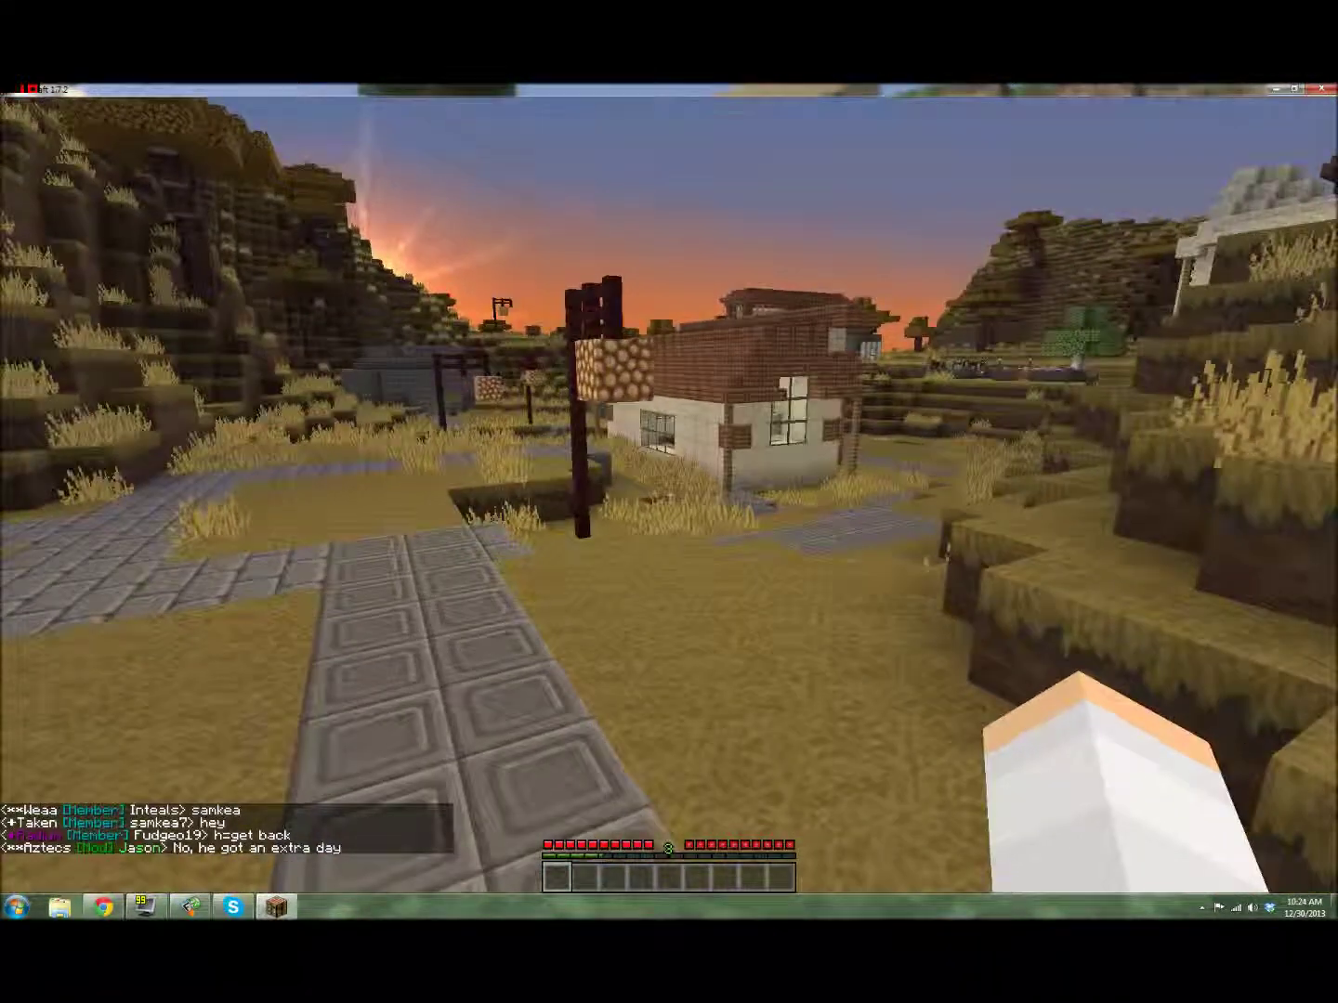
{"action": "key", "text": "w"}
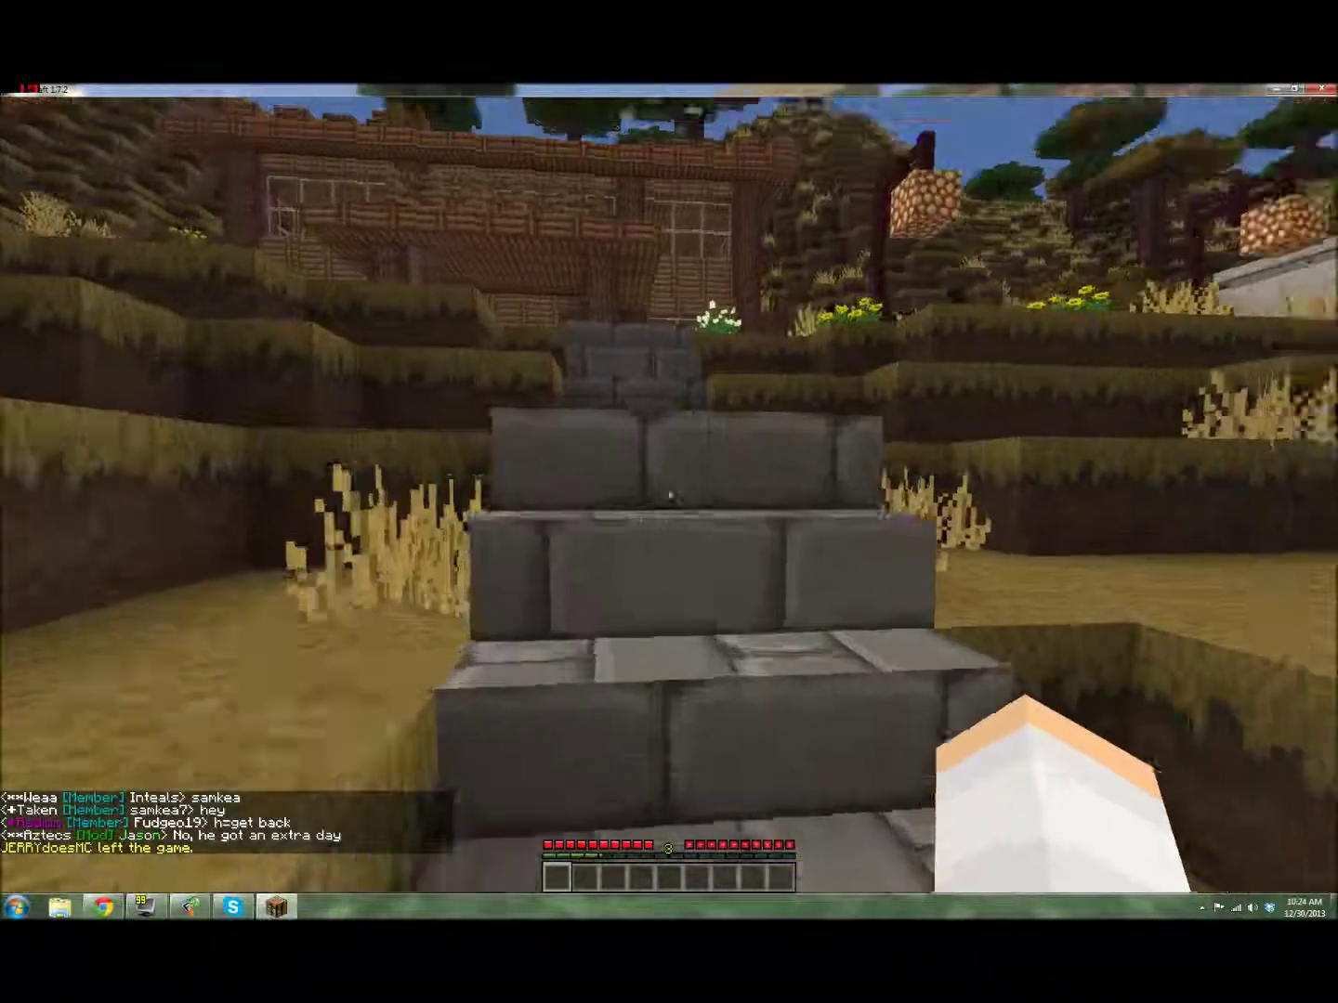